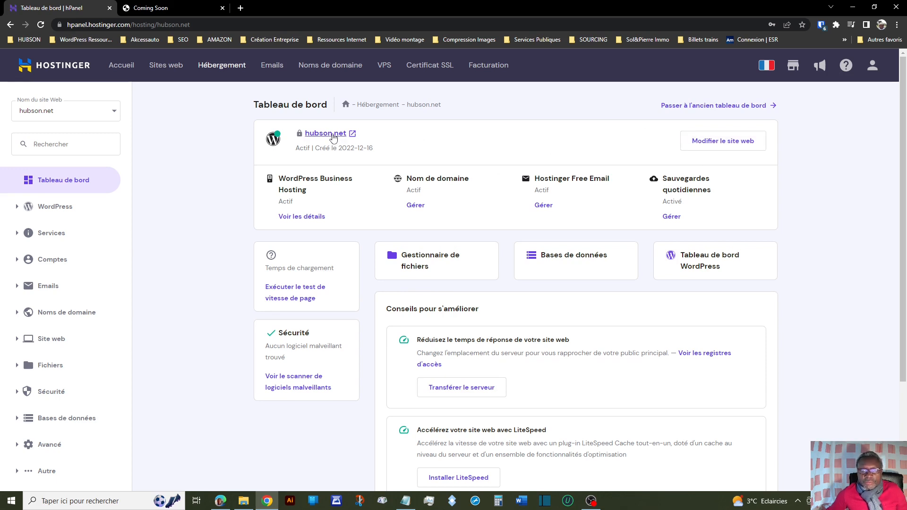
# Open the hubson.net site and load its WordPress login page at hubson.net/wp-admin.
pyautogui.click(325, 134)
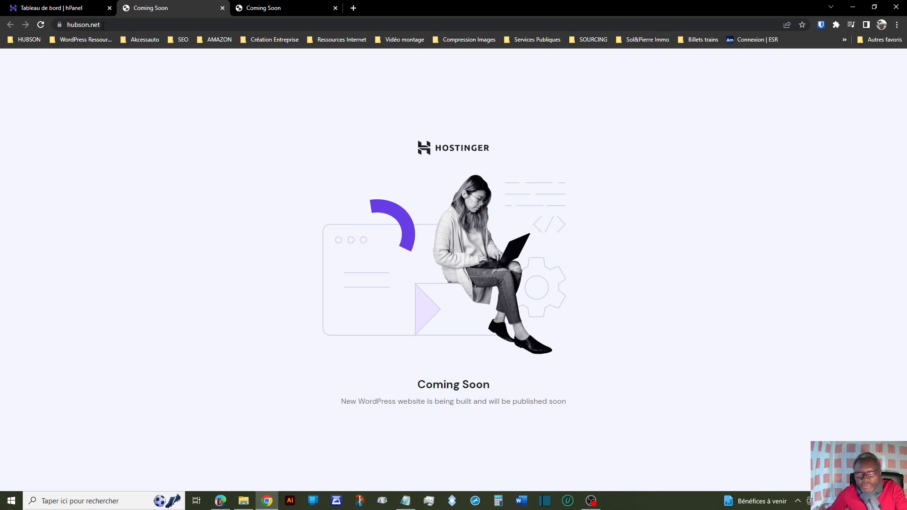
pyautogui.click(103, 26)
pyautogui.write('//')
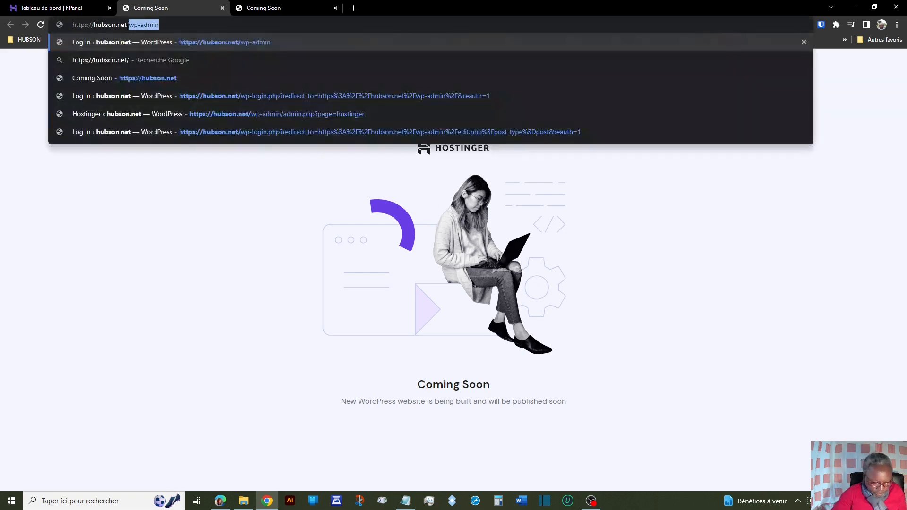
pyautogui.write('wp-admin')
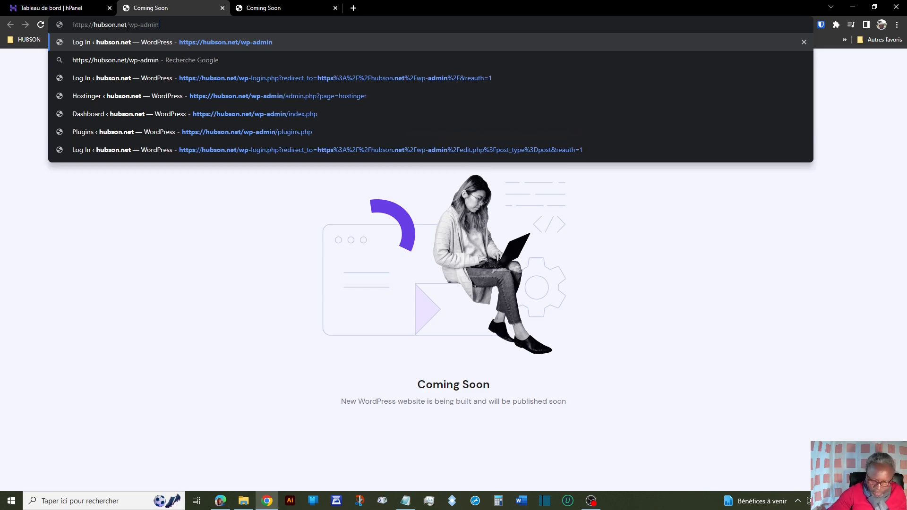
pyautogui.press('Return')
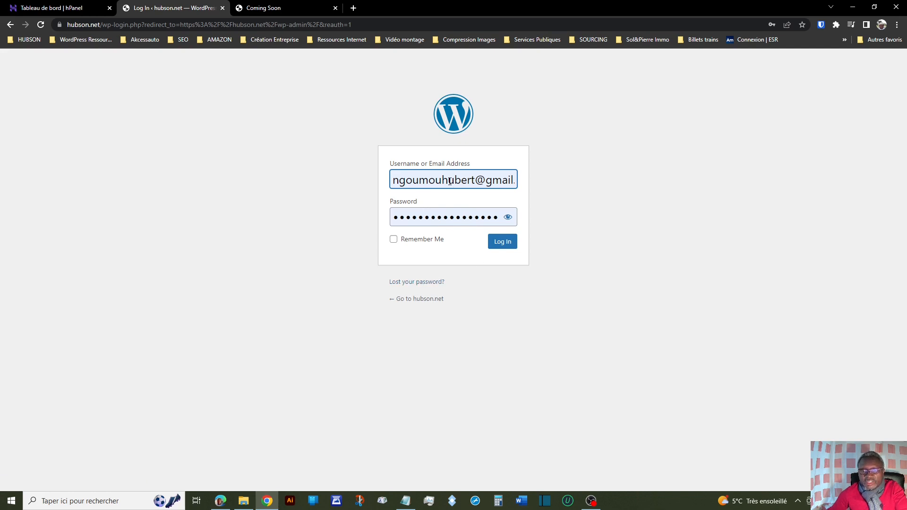
# Check the lost-password page, log in to WordPress with the prefilled credentials, and dismiss the Bitwarden password-saving offer.
pyautogui.click(404, 284)
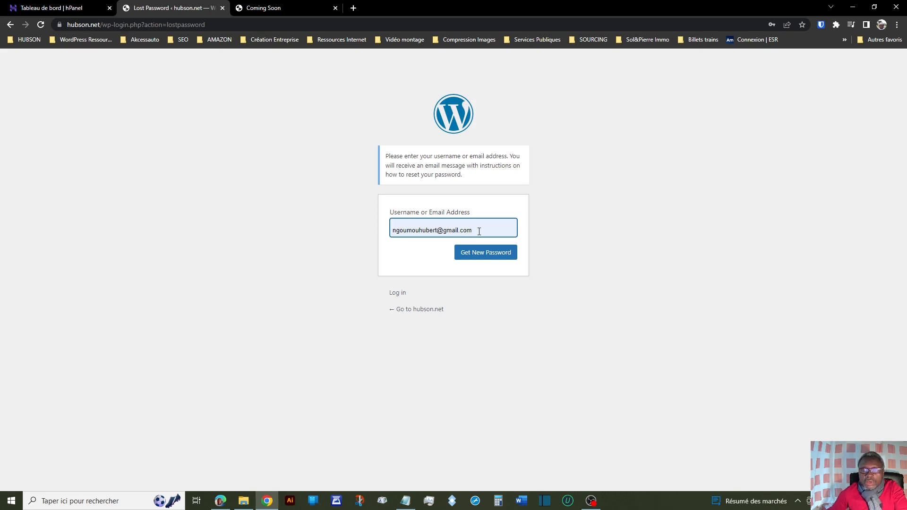
pyautogui.click(11, 24)
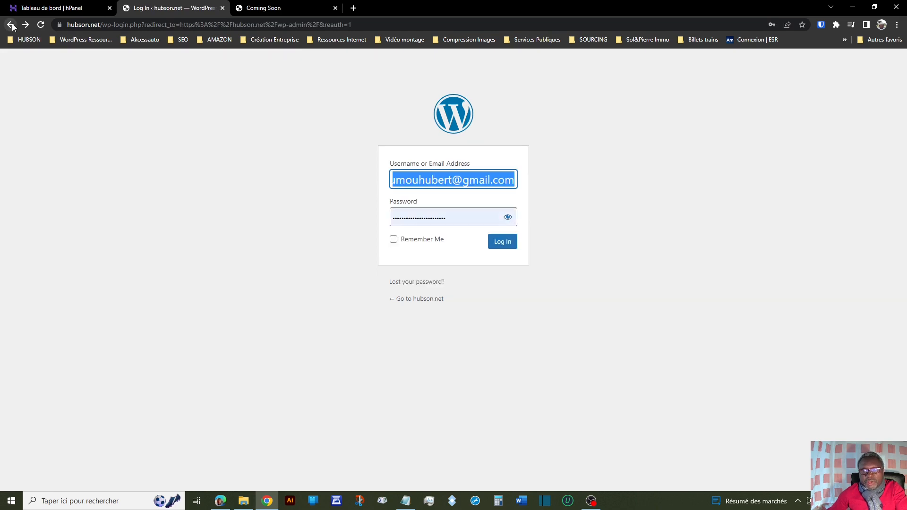
pyautogui.click(502, 243)
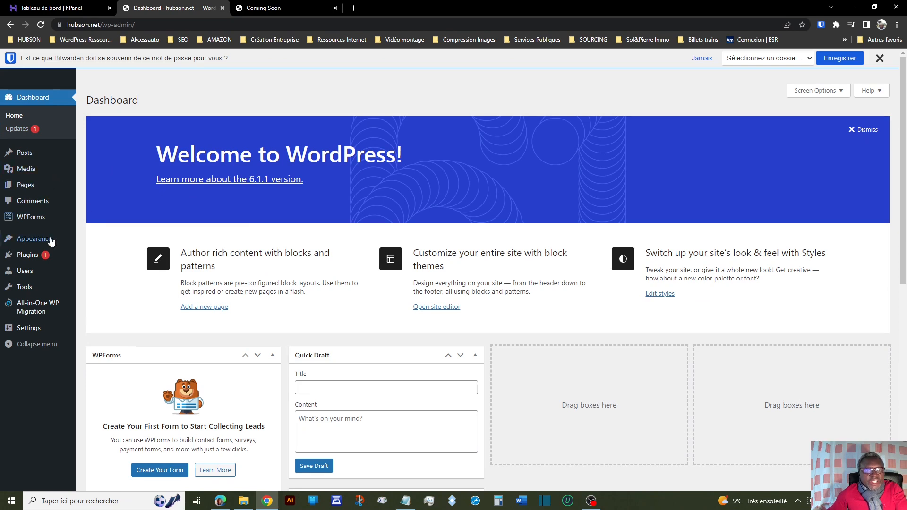
pyautogui.moveTo(58, 270)
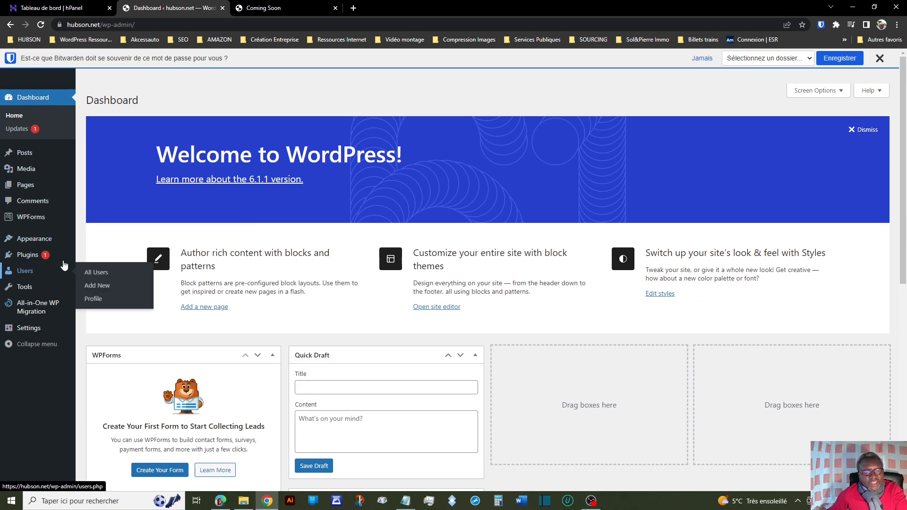
pyautogui.moveTo(70, 158)
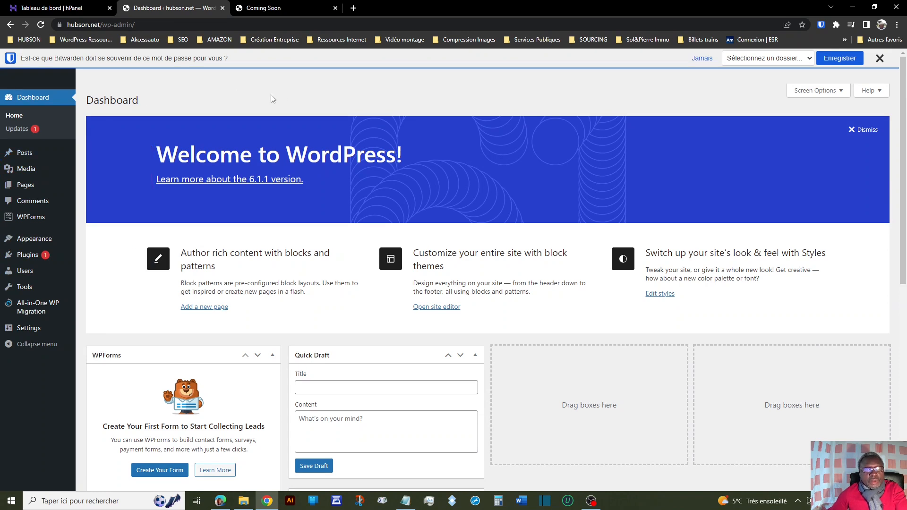
pyautogui.click(879, 58)
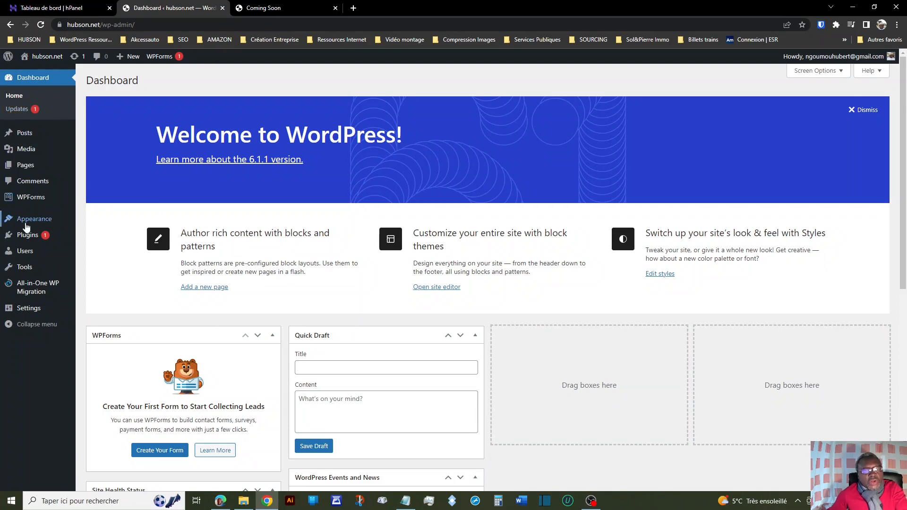
# View the public hubson.net site from the WordPress dashboard and return to the dashboard.
pyautogui.moveTo(41, 293)
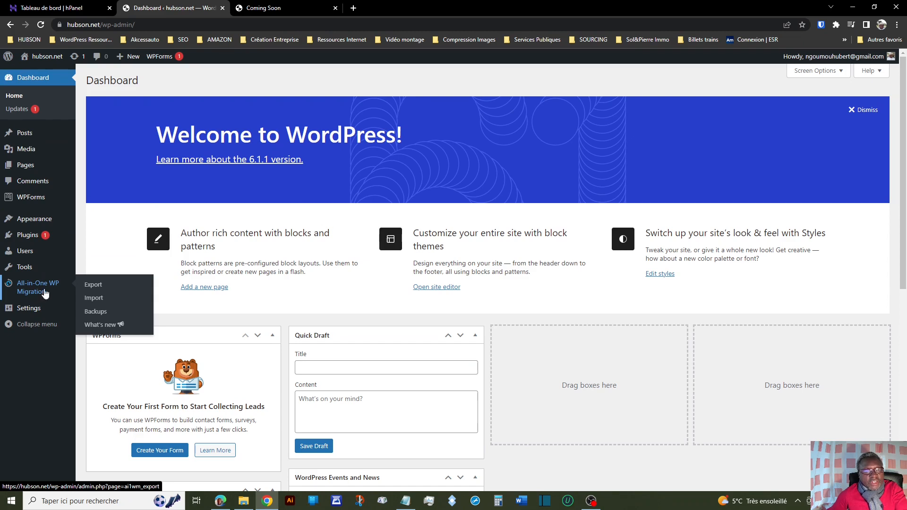
pyautogui.moveTo(56, 152)
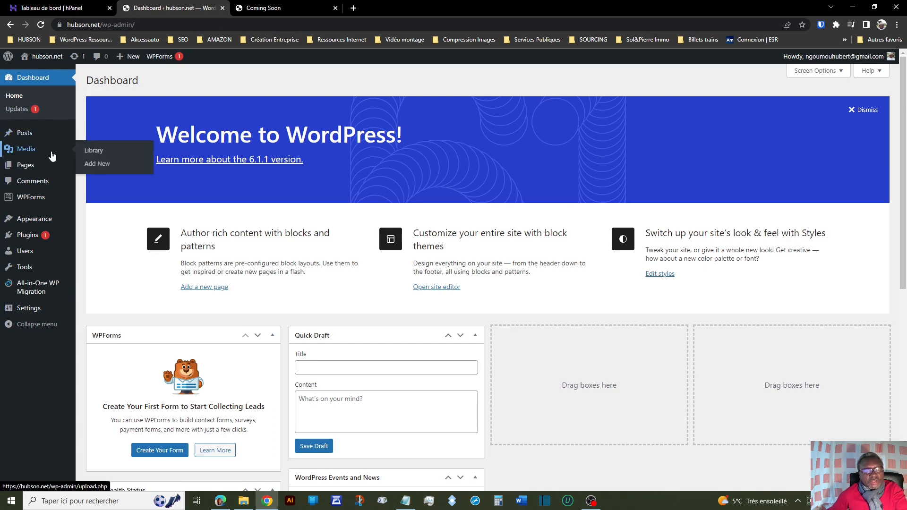
pyautogui.moveTo(48, 58)
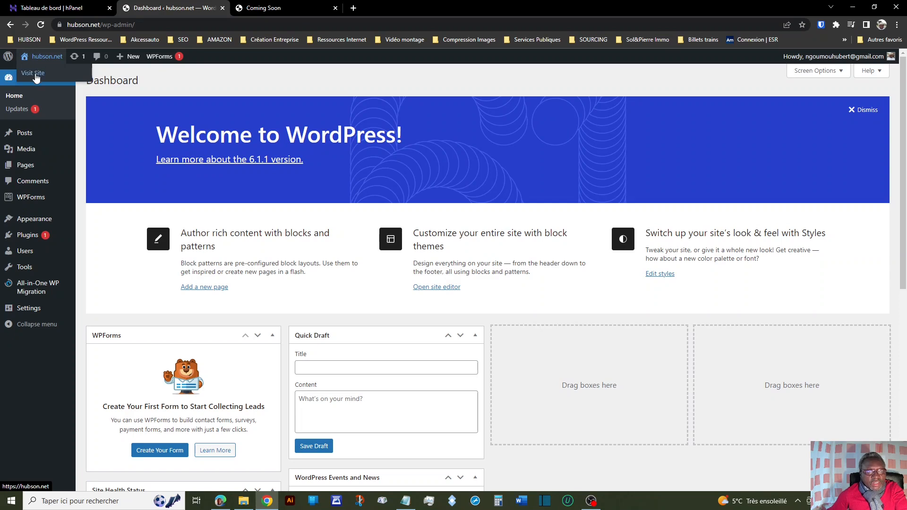
pyautogui.click(33, 74)
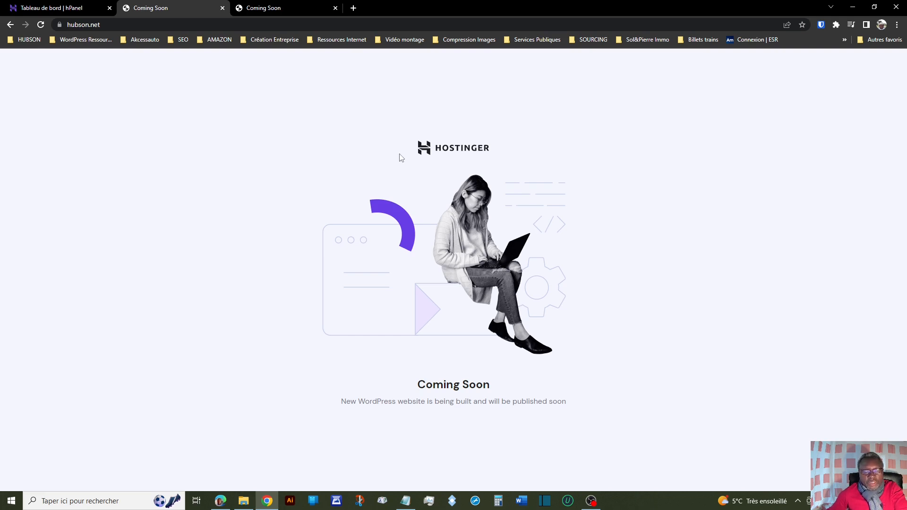
pyautogui.click(11, 25)
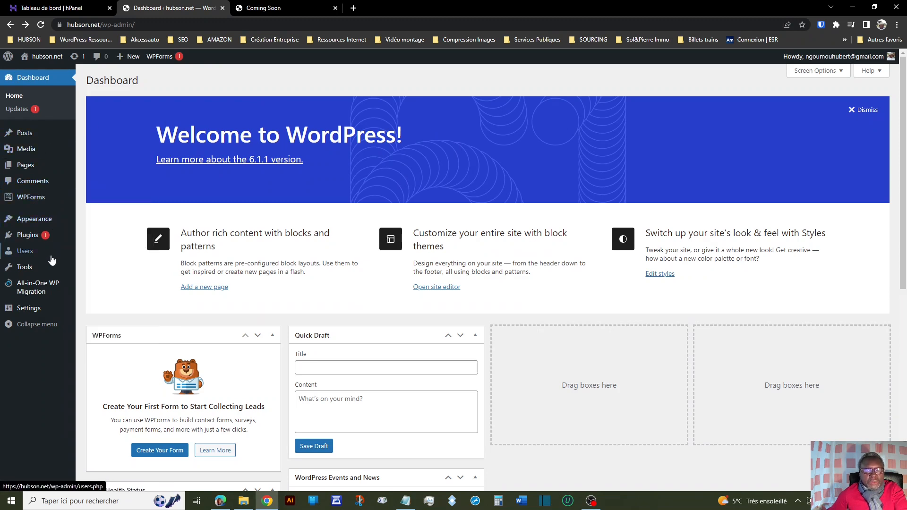
# Change the site language to Français in the general settings and save the changes.
pyautogui.moveTo(38, 314)
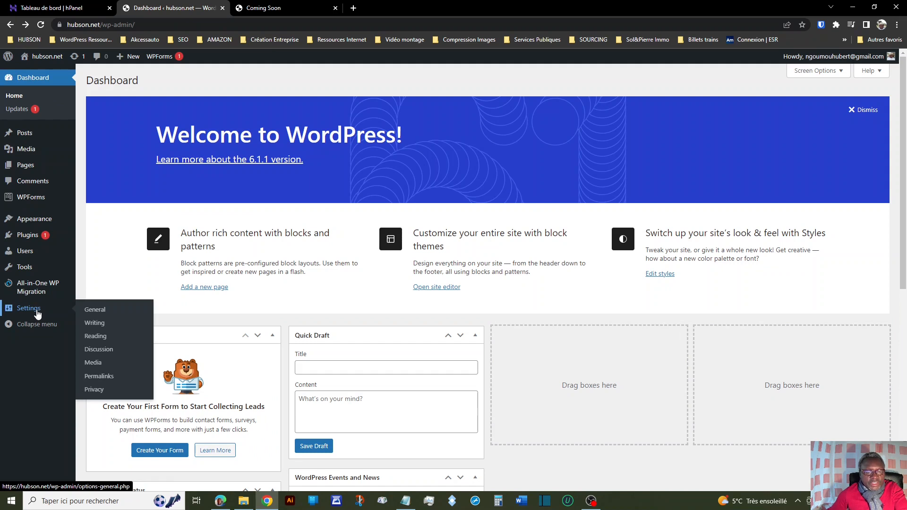
pyautogui.click(38, 314)
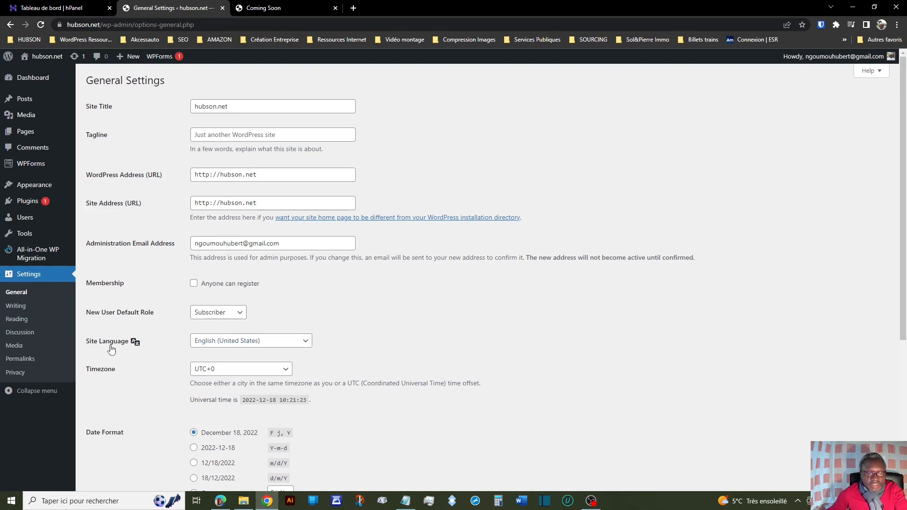
pyautogui.click(306, 344)
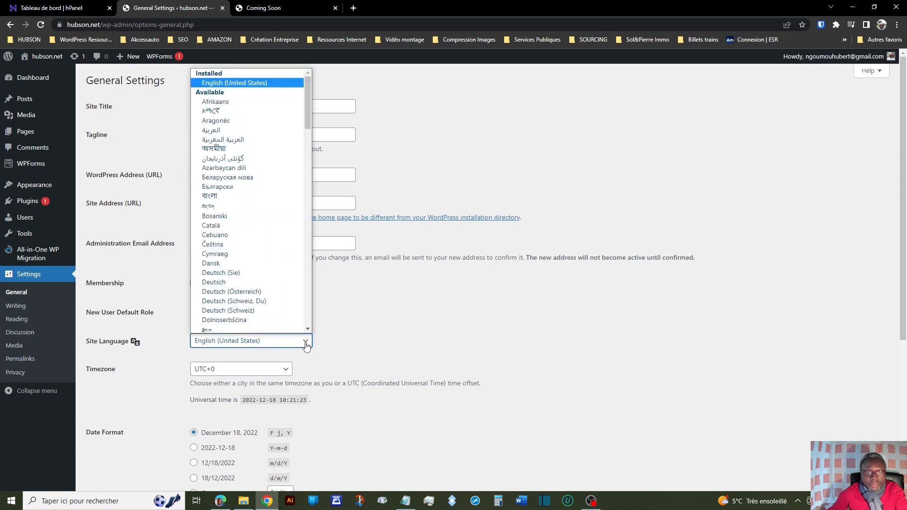
pyautogui.scroll(-7, 285, 288)
pyautogui.scroll(-1, 286, 288)
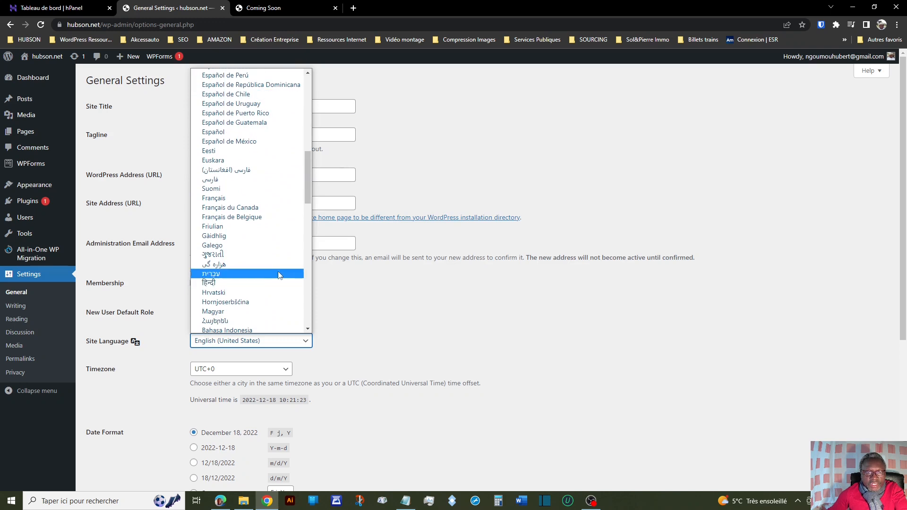
pyautogui.click(233, 198)
pyautogui.scroll(-5, 255, 401)
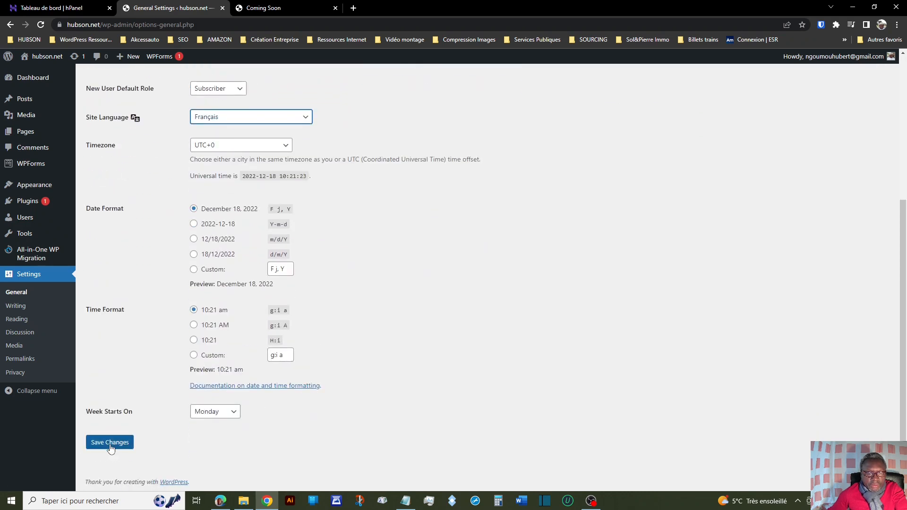
pyautogui.click(110, 443)
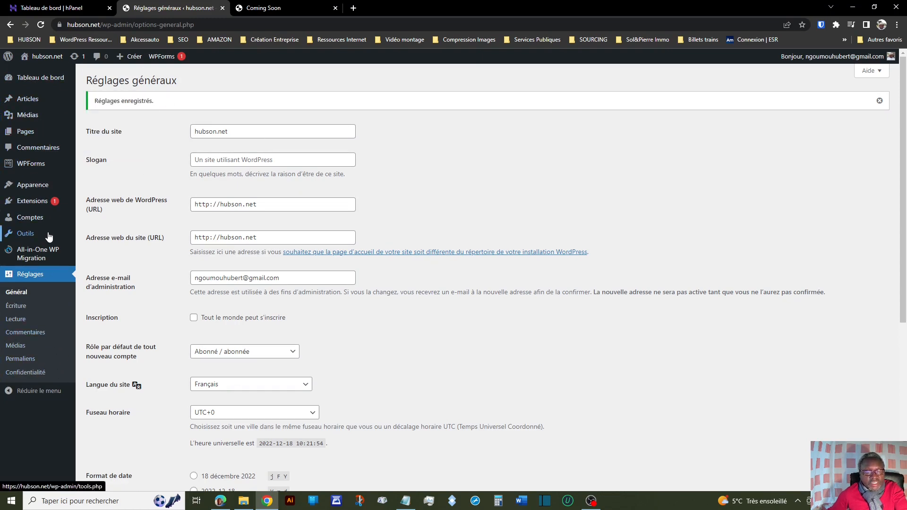
# Return to the WordPress dashboard and look through the blocks it displays.
pyautogui.moveTo(48, 235)
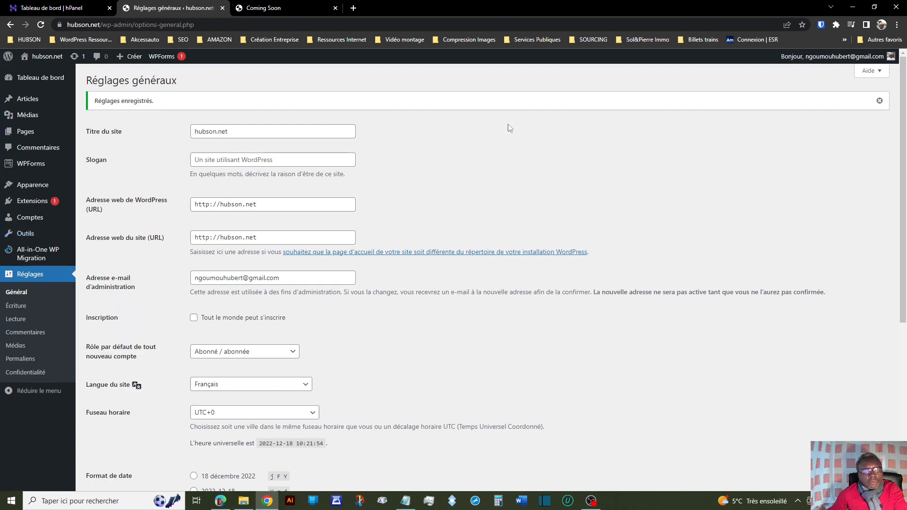
pyautogui.click(34, 81)
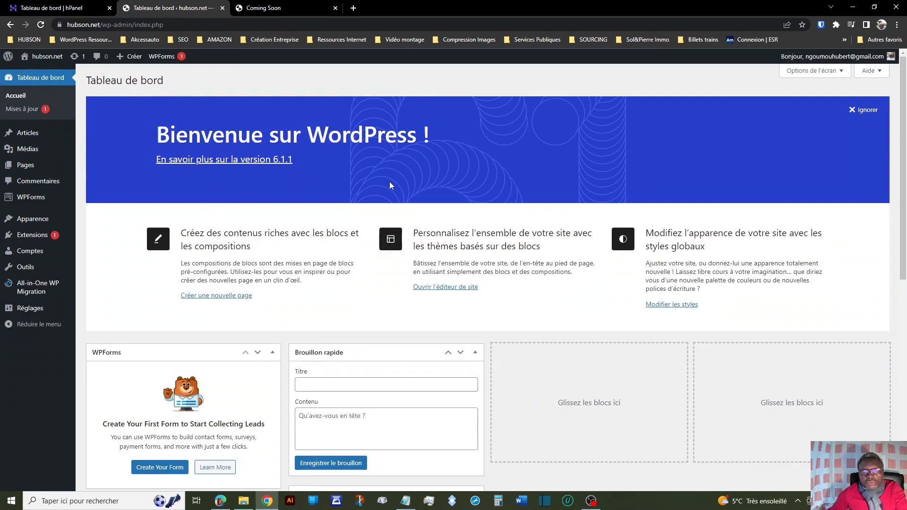
pyautogui.scroll(-1, 390, 185)
pyautogui.scroll(-3, 404, 192)
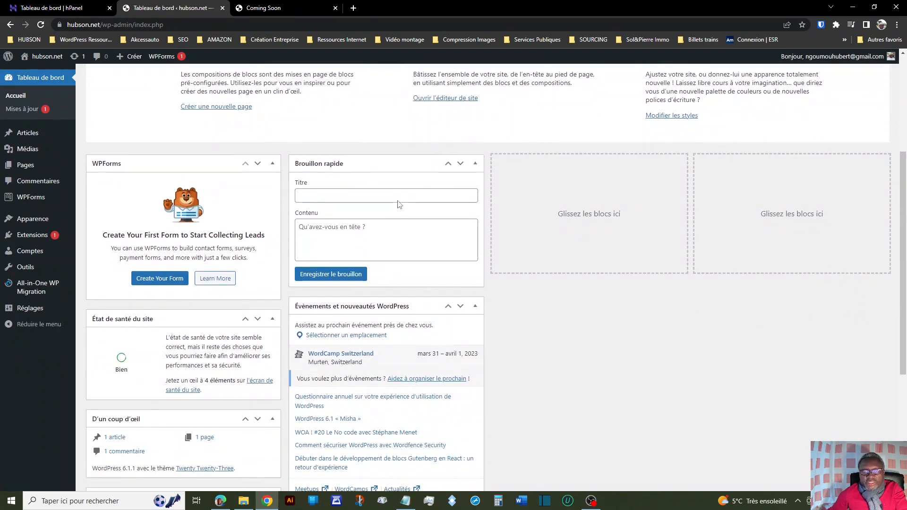
pyautogui.scroll(-5, 434, 275)
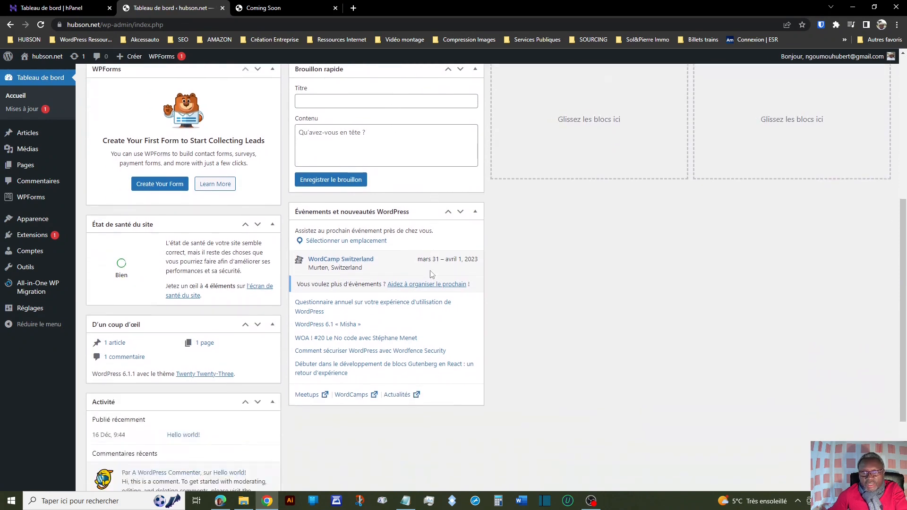
pyautogui.scroll(6, 434, 274)
pyautogui.scroll(3, 434, 274)
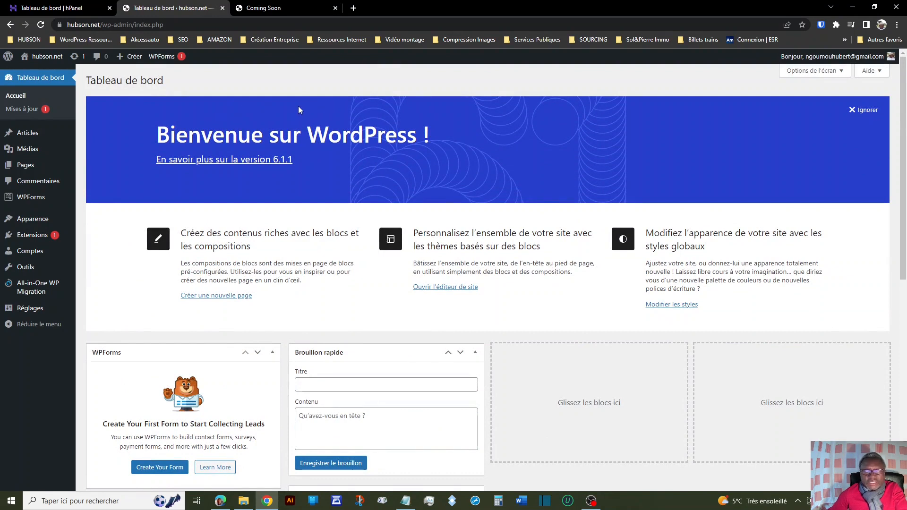
# Hide the Bienvenue, Événements et nouveautés WordPress, Brouillon rapide, Activité, D'un coup d'œil and WPForms blocks on the dashboard.
pyautogui.click(843, 73)
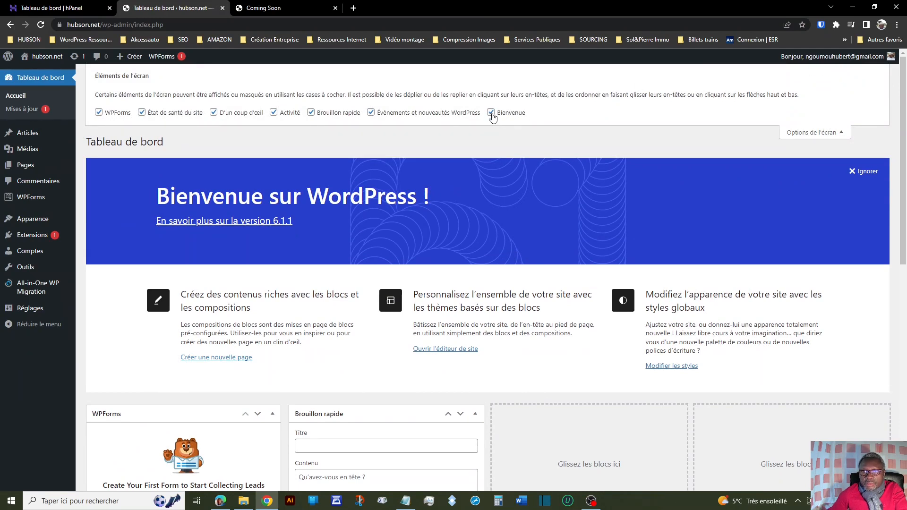
pyautogui.click(491, 114)
pyautogui.click(371, 113)
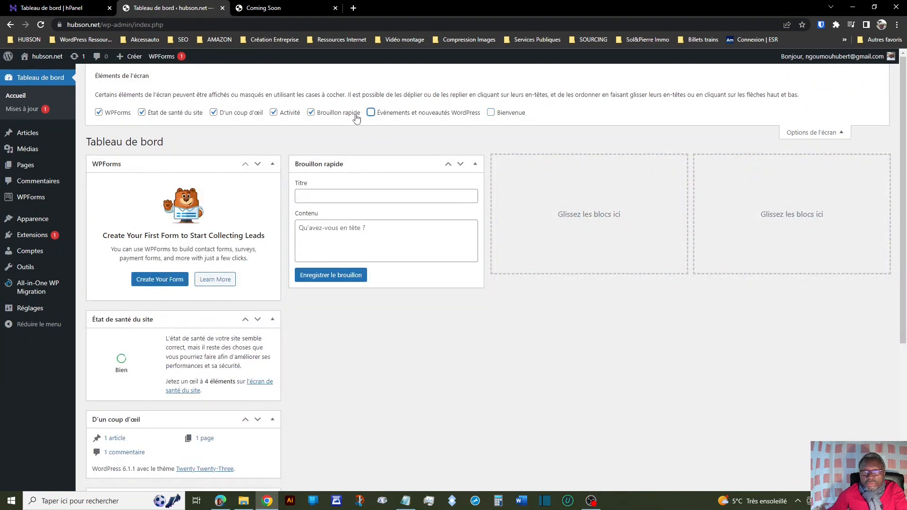
pyautogui.click(311, 114)
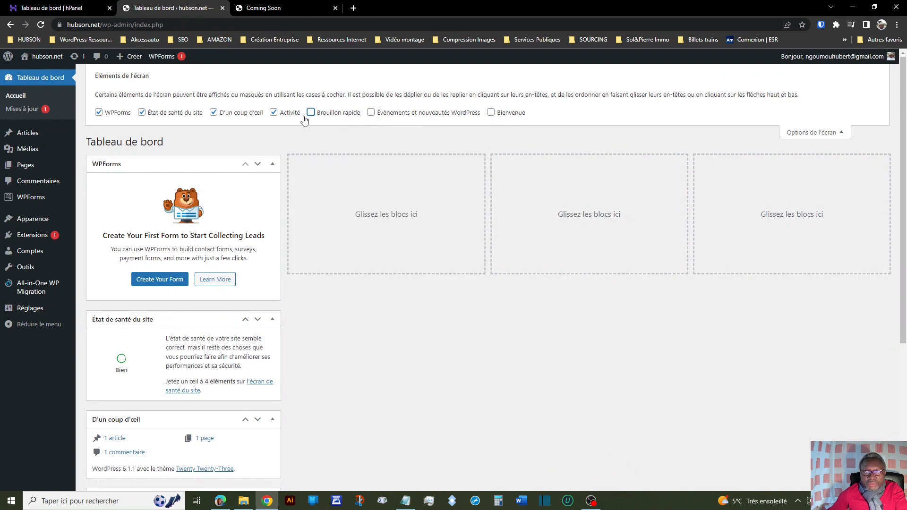
pyautogui.click(274, 114)
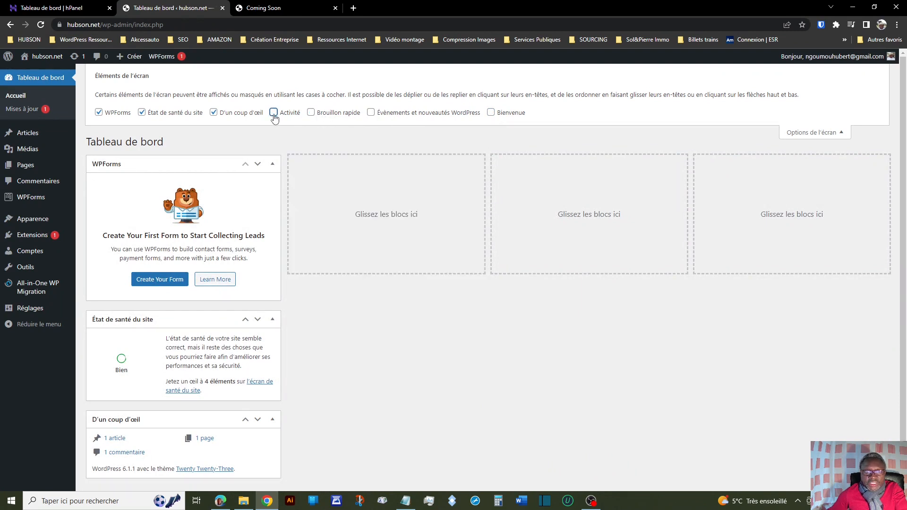
pyautogui.click(214, 114)
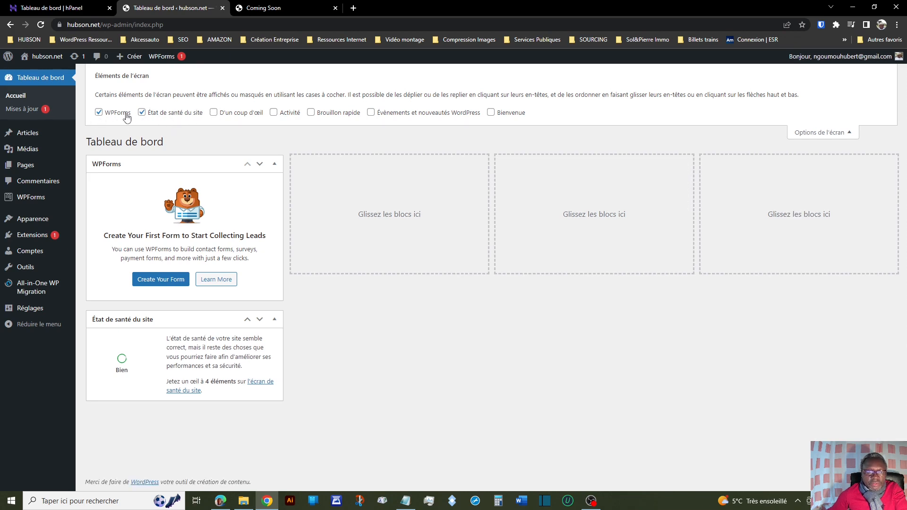
pyautogui.click(99, 114)
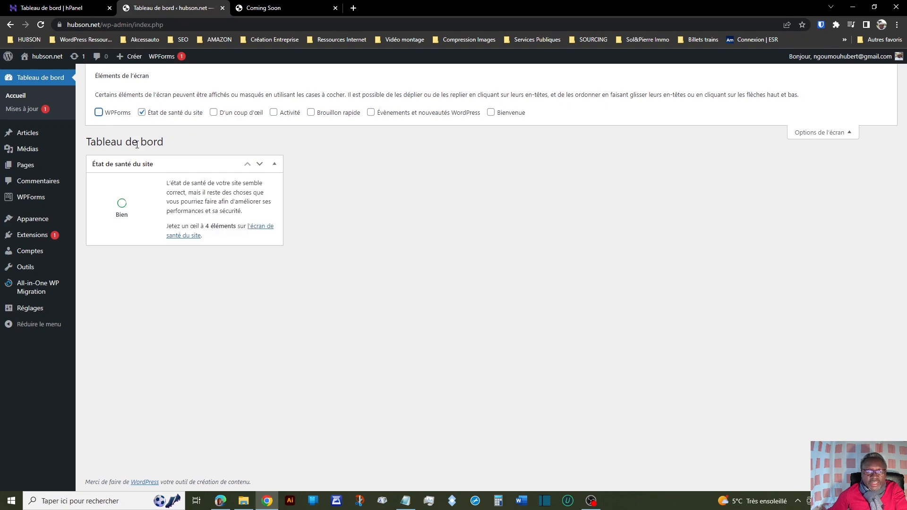
# Move the État de santé du site block into the dashboard's second column, collapse the screen options and reopen them.
pyautogui.moveTo(185, 163); pyautogui.dragTo(400, 161)
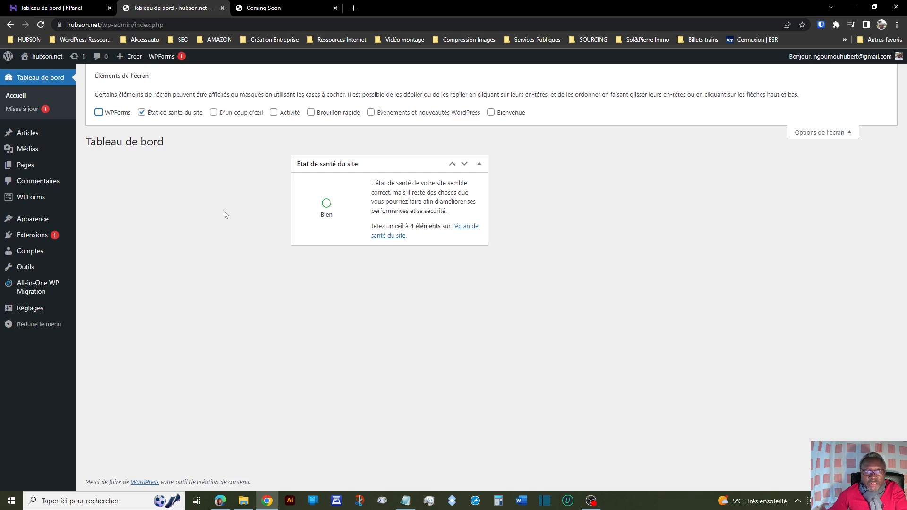
pyautogui.click(849, 136)
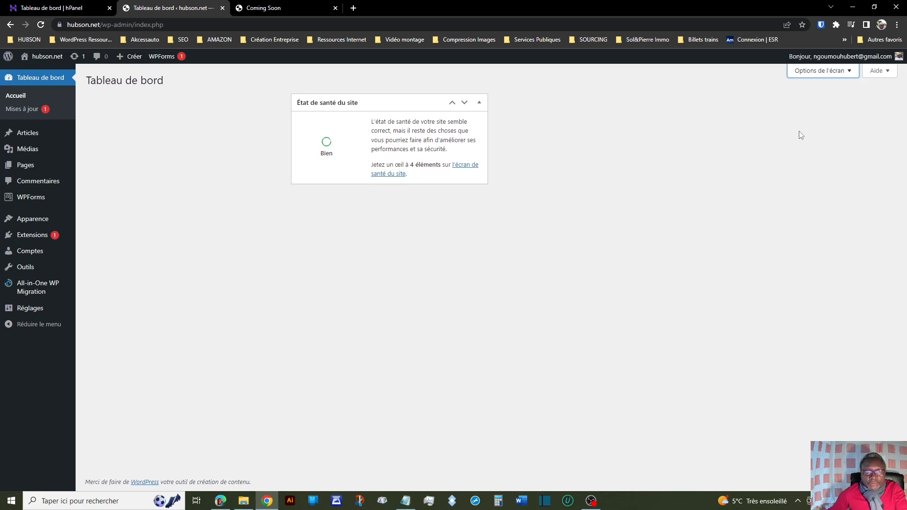
pyautogui.click(850, 75)
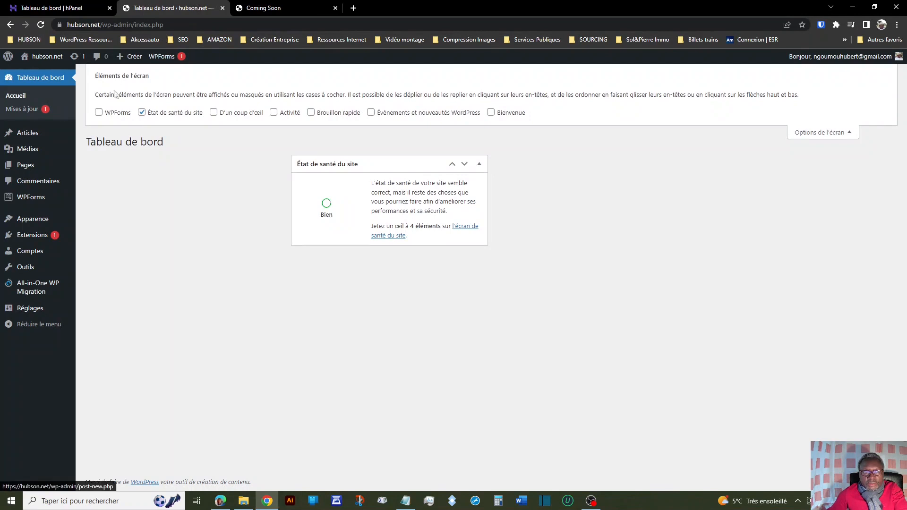
# Show the WPForms, D'un coup d'œil, Activité, Brouillon rapide, Événements et nouveautés WordPress and Bienvenue blocks on the dashboard.
pyautogui.click(99, 114)
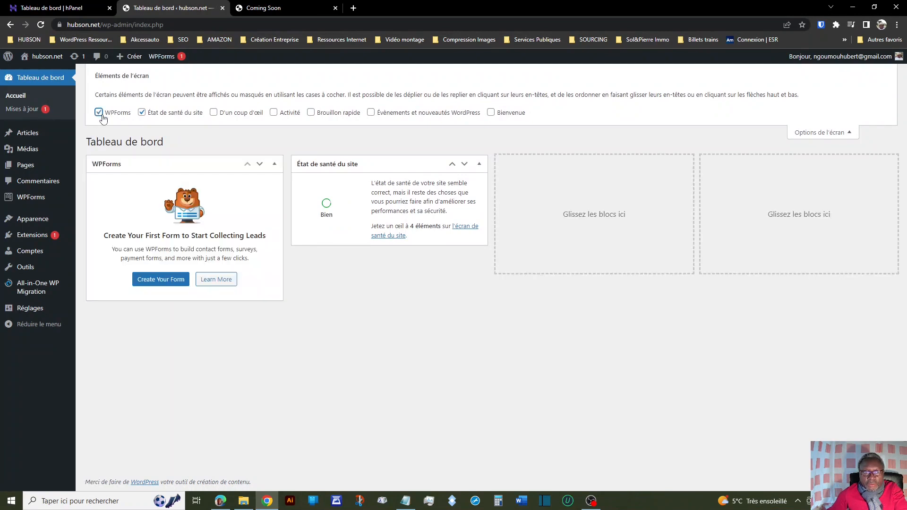
pyautogui.click(214, 112)
pyautogui.click(274, 113)
pyautogui.click(311, 113)
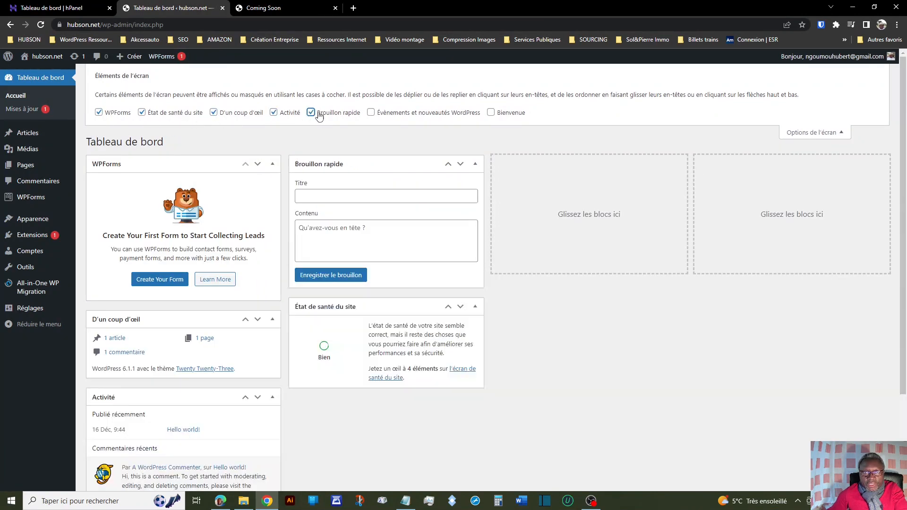
pyautogui.click(370, 113)
pyautogui.click(491, 113)
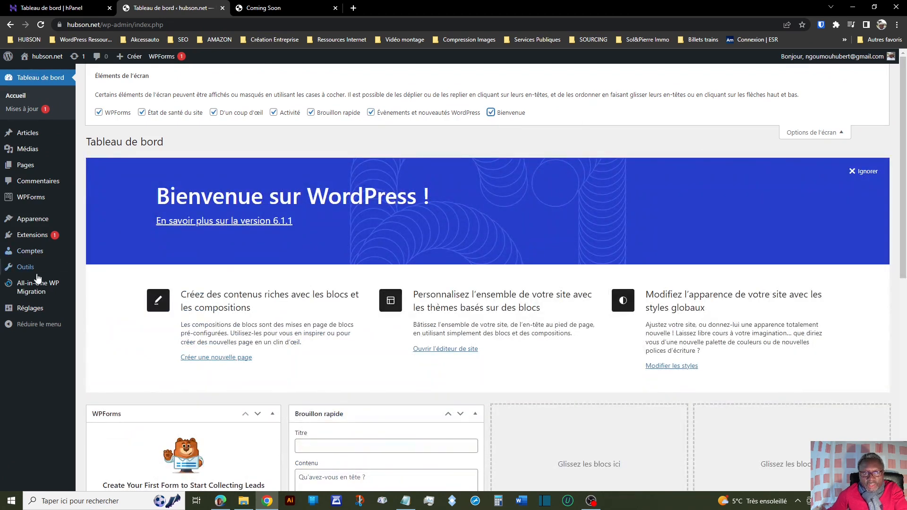
# Open the list of installed extensions and activate the Hostinger extension.
pyautogui.moveTo(36, 211)
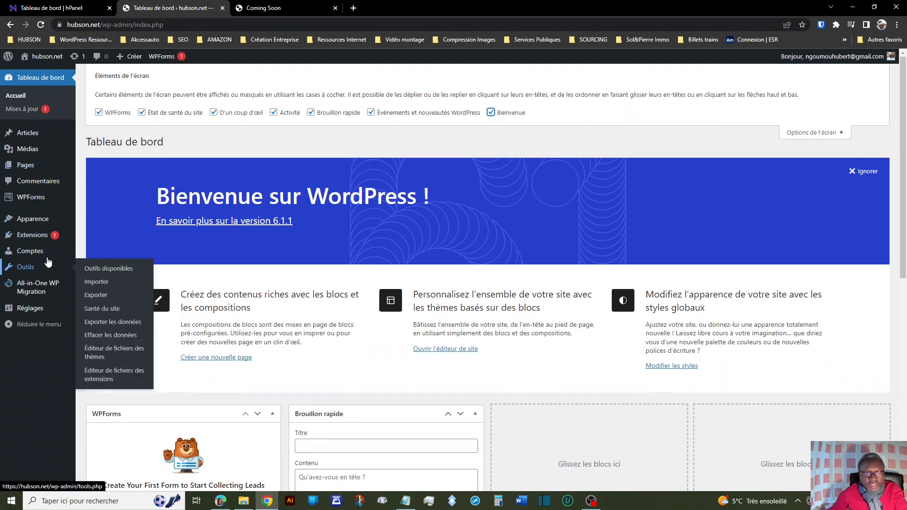
pyautogui.click(42, 238)
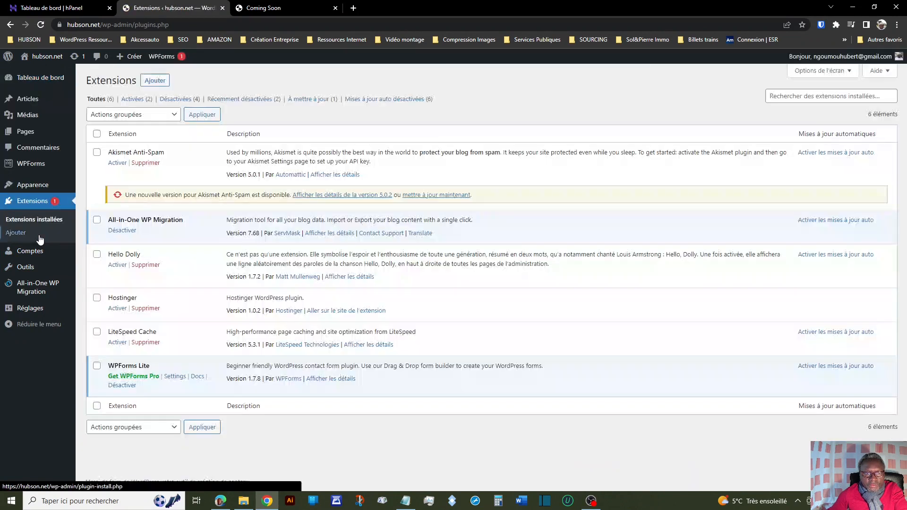
pyautogui.click(117, 307)
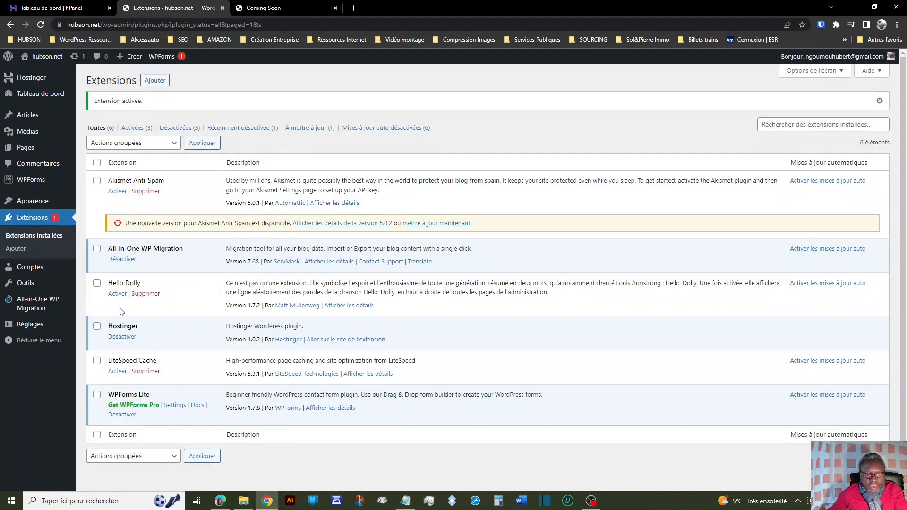
# Return to the dashboard, open the Hostinger page and look through its website setup checklist.
pyautogui.click(34, 101)
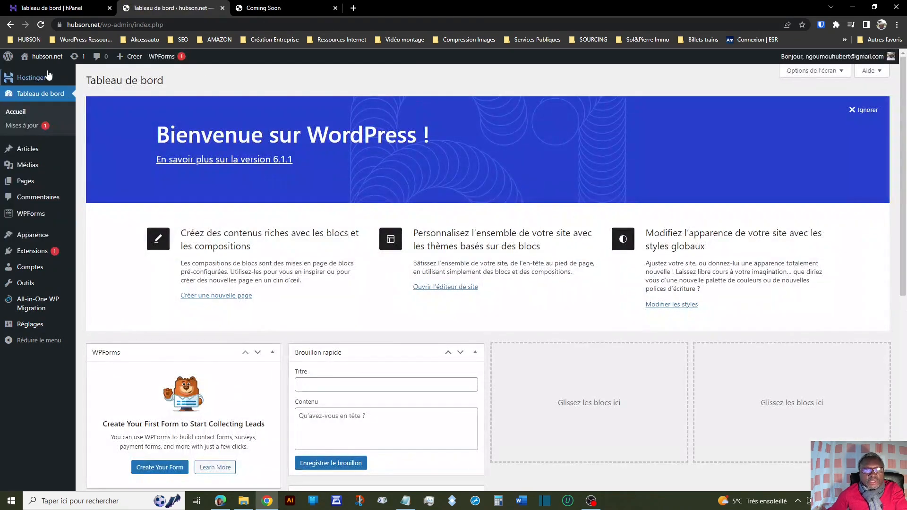
pyautogui.click(31, 79)
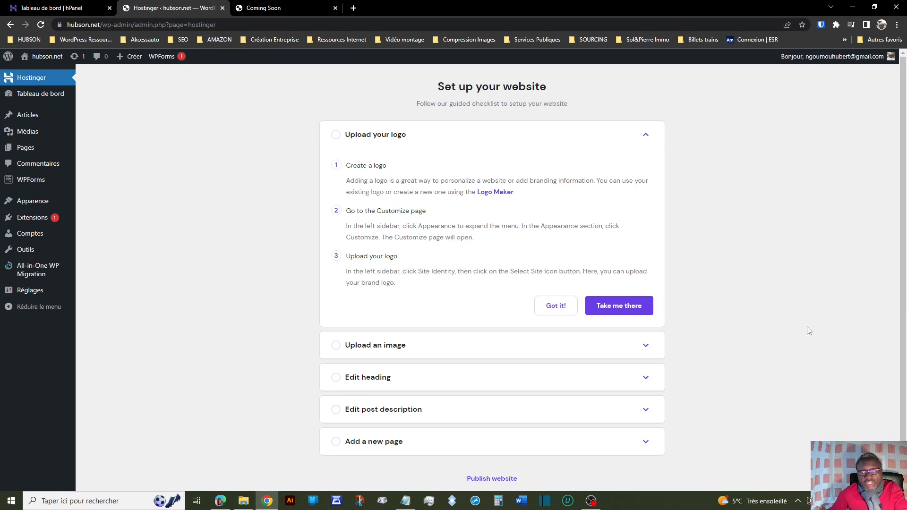
pyautogui.scroll(-1, 793, 338)
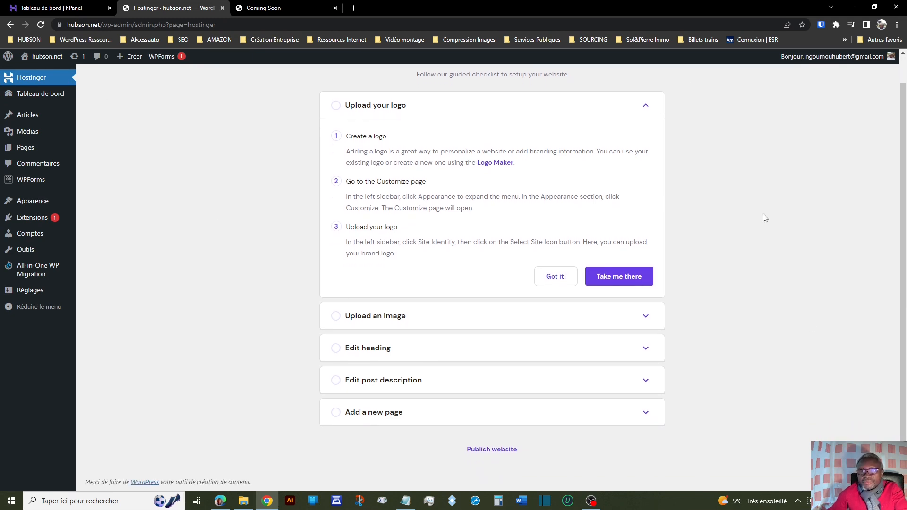
pyautogui.scroll(1, 781, 249)
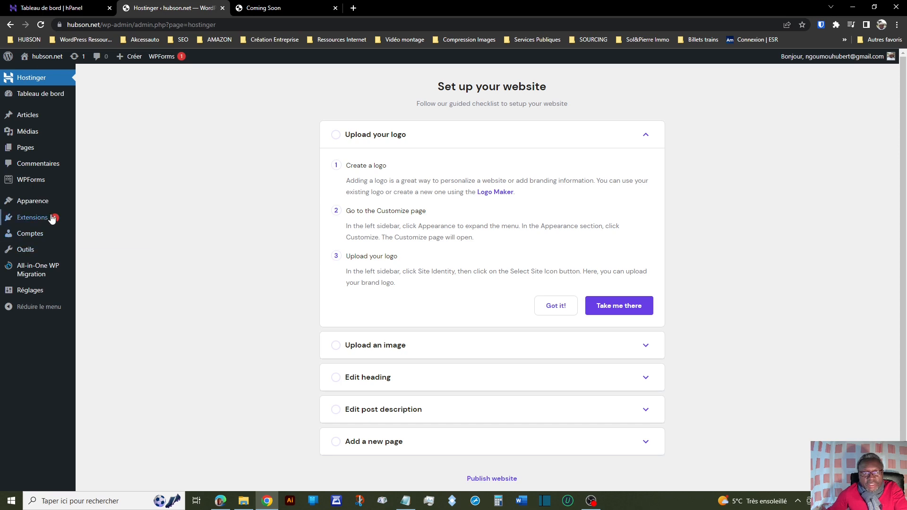
# Return to the installed extensions and deactivate the Hostinger extension.
pyautogui.moveTo(48, 253)
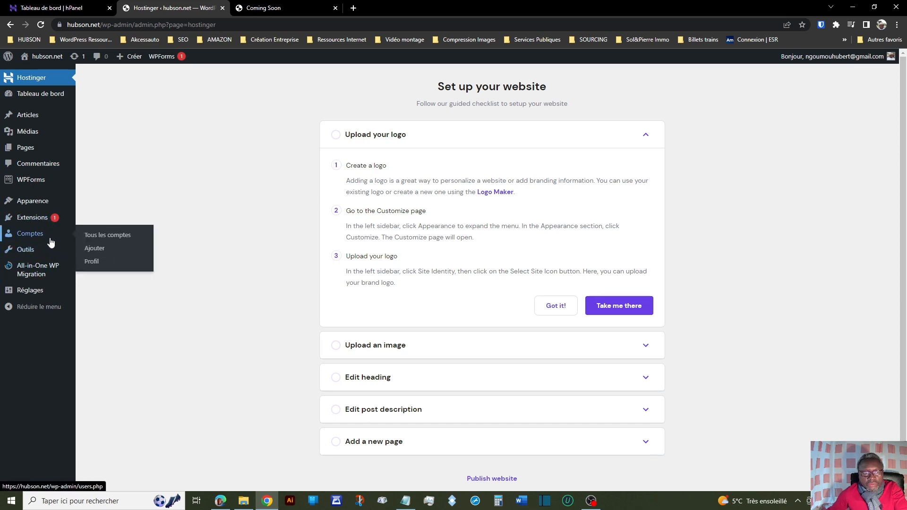
pyautogui.click(42, 220)
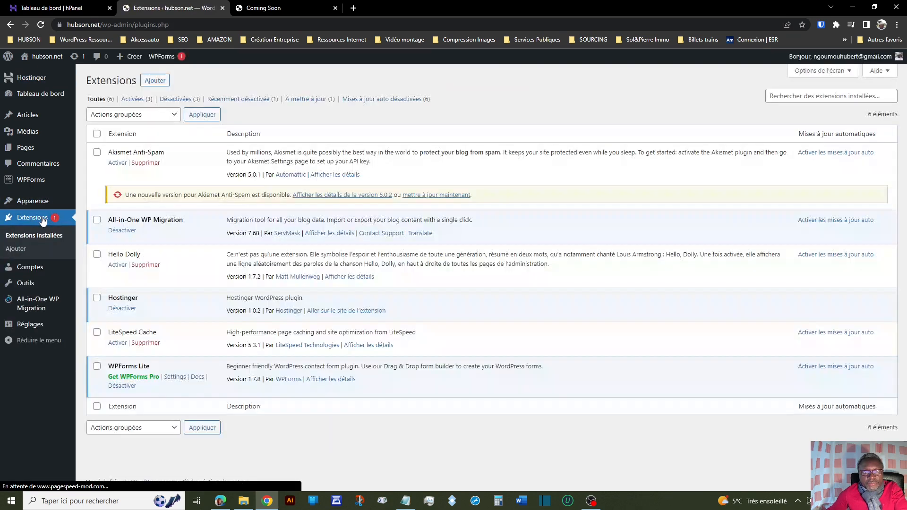
pyautogui.click(119, 310)
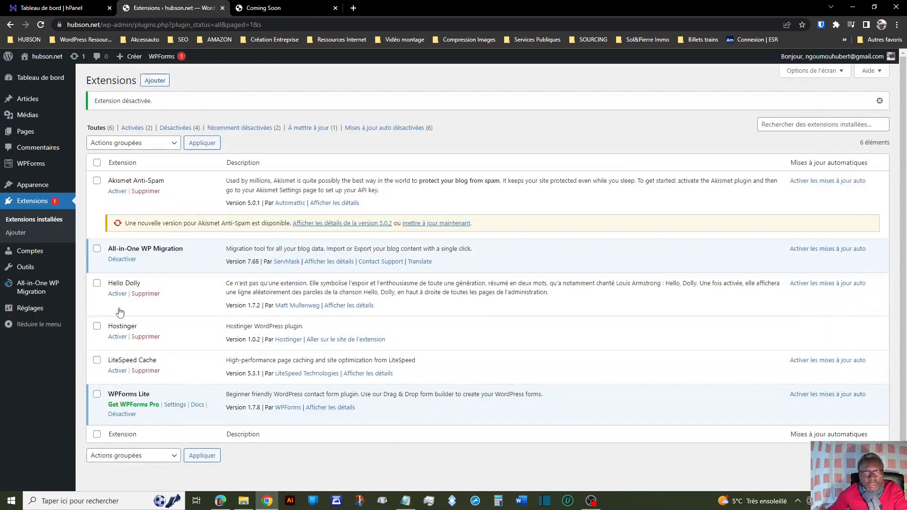
# Hide every dashboard block except État de santé du site through the screen options, and collapse the options.
pyautogui.click(40, 81)
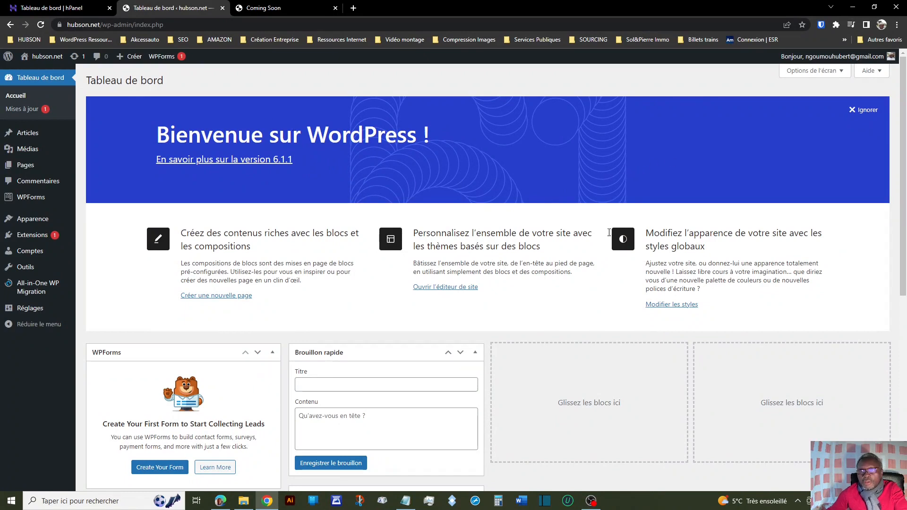
pyautogui.click(841, 72)
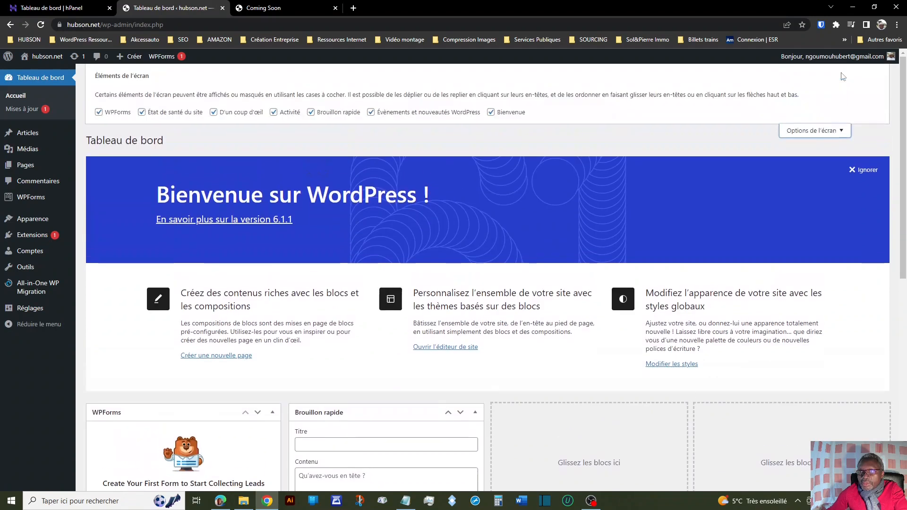
pyautogui.click(491, 114)
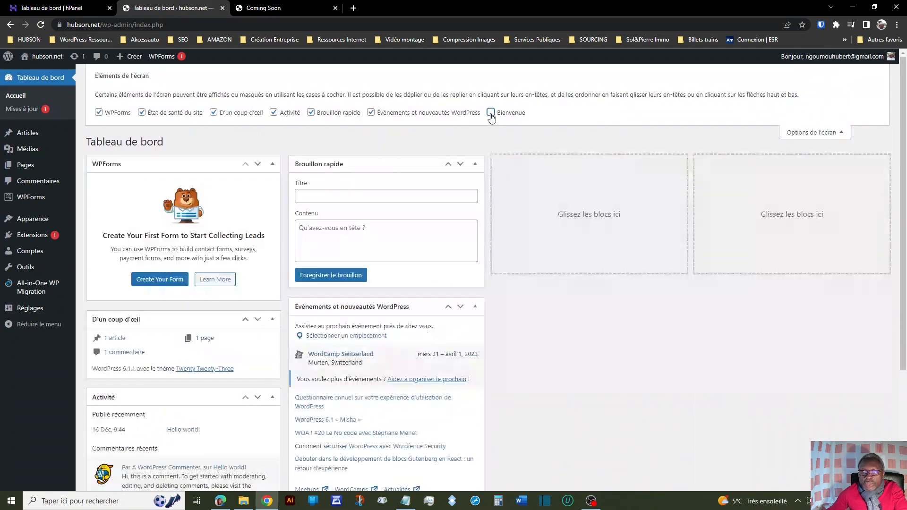
pyautogui.click(371, 114)
pyautogui.click(318, 116)
pyautogui.click(275, 114)
pyautogui.click(213, 114)
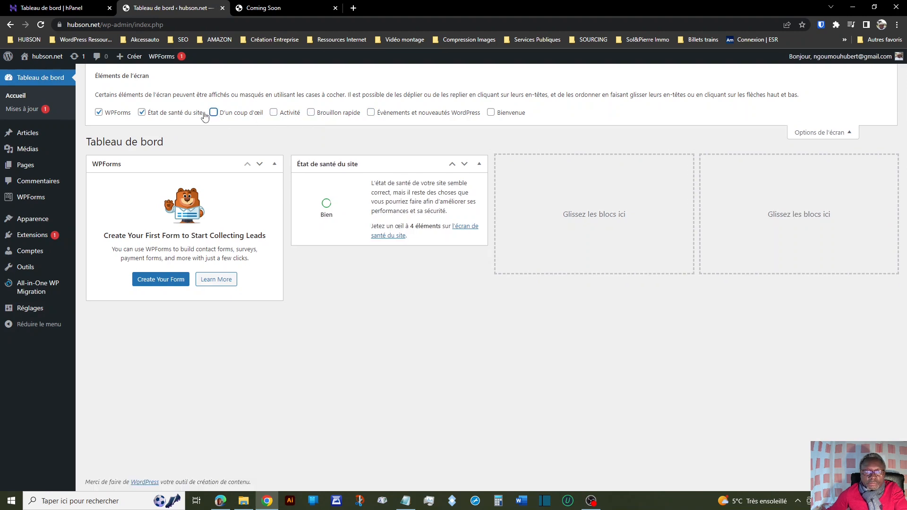
pyautogui.click(99, 113)
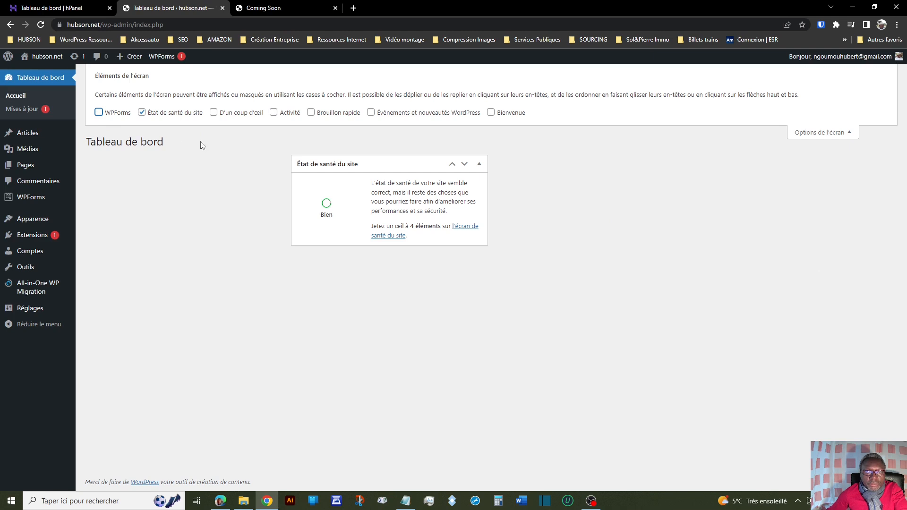
pyautogui.click(822, 132)
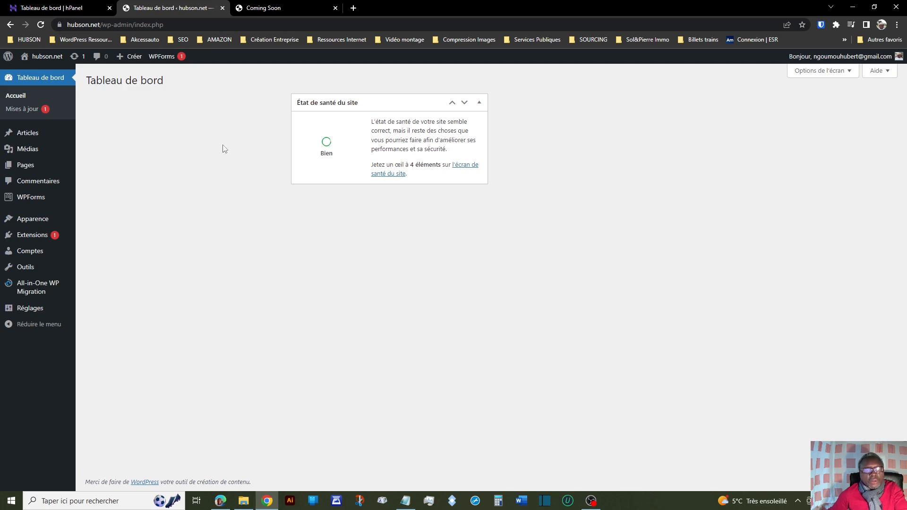
# Open the WordPress updates page, select all listed extensions and update Akismet Anti-Spam.
pyautogui.click(30, 111)
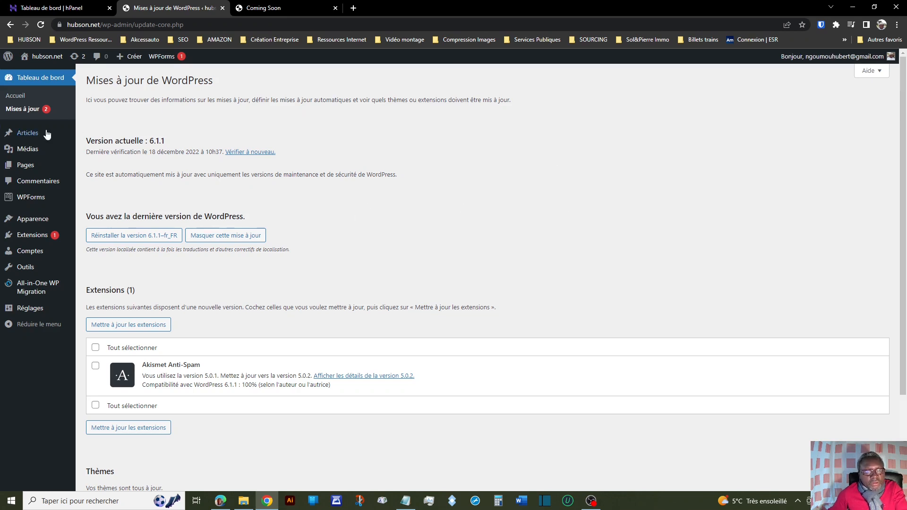
pyautogui.click(31, 114)
pyautogui.scroll(-2, 289, 224)
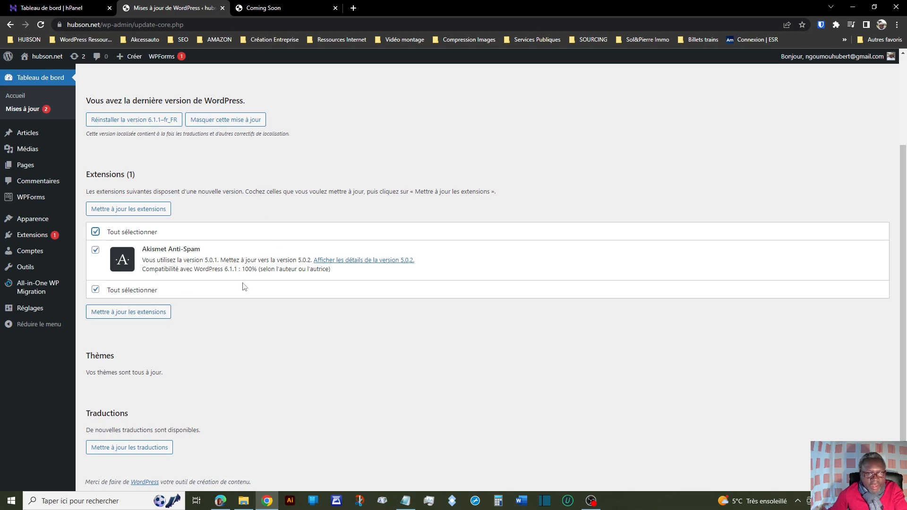
pyautogui.click(132, 316)
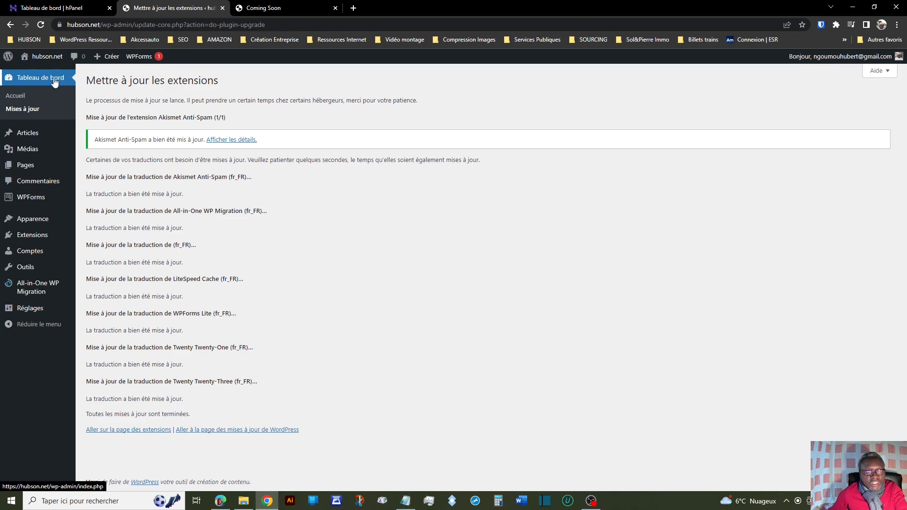
# Look through the list of articles, the media library and the list of pages.
pyautogui.click(31, 134)
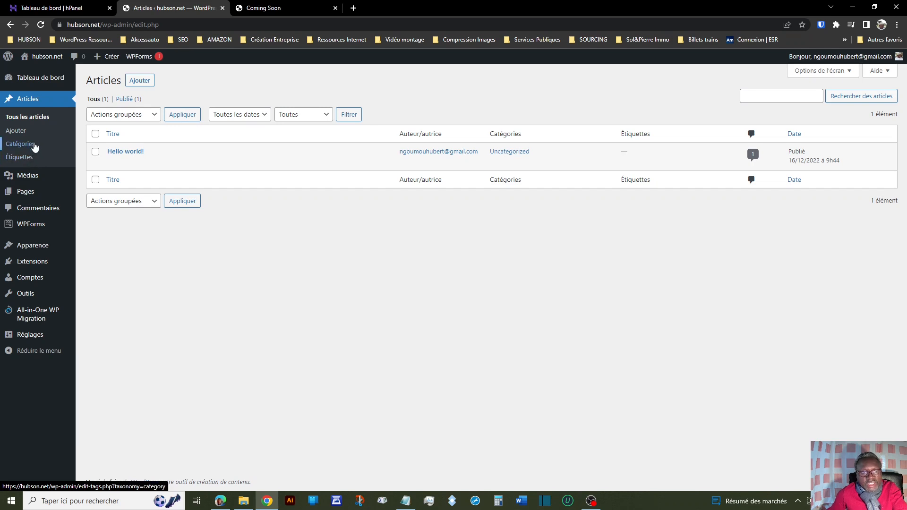
pyautogui.click(41, 177)
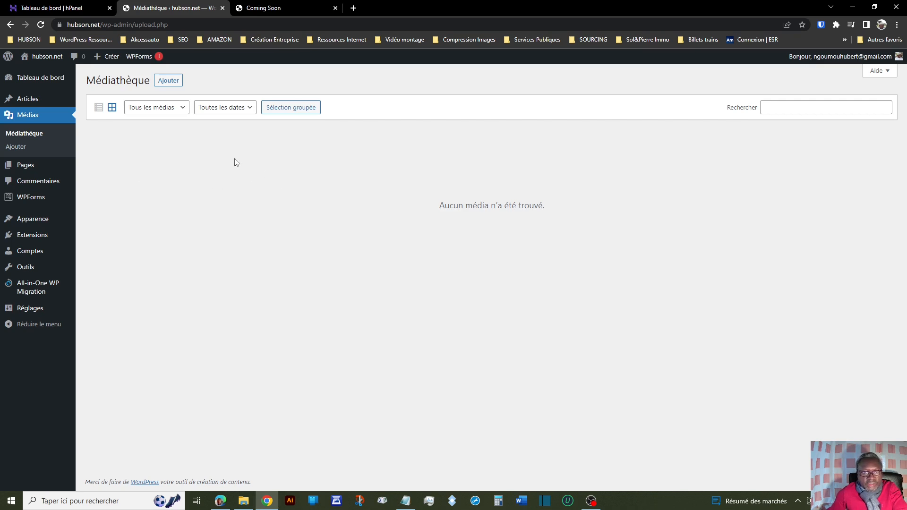
pyautogui.click(45, 173)
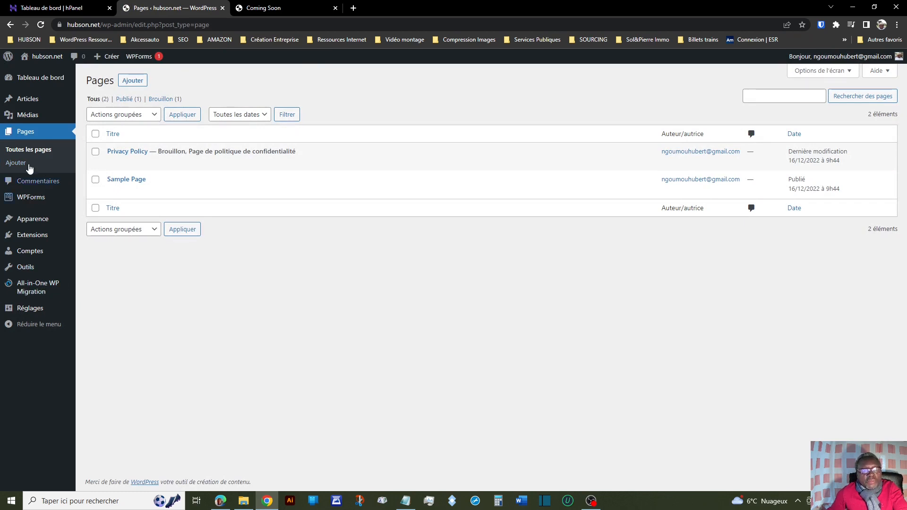
# Select Sample Page in the pages list and apply the bulk action Mettre à la corbeille to it.
pyautogui.moveTo(51, 103)
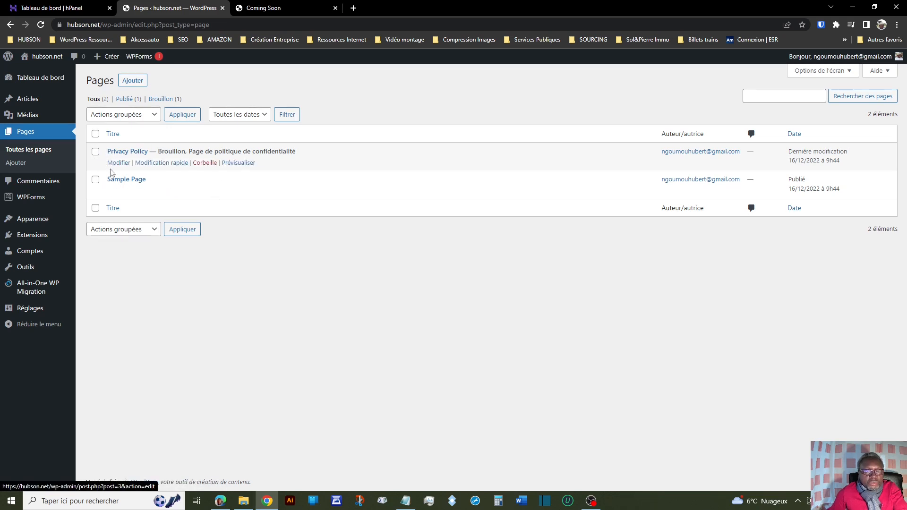
pyautogui.press('Tab')
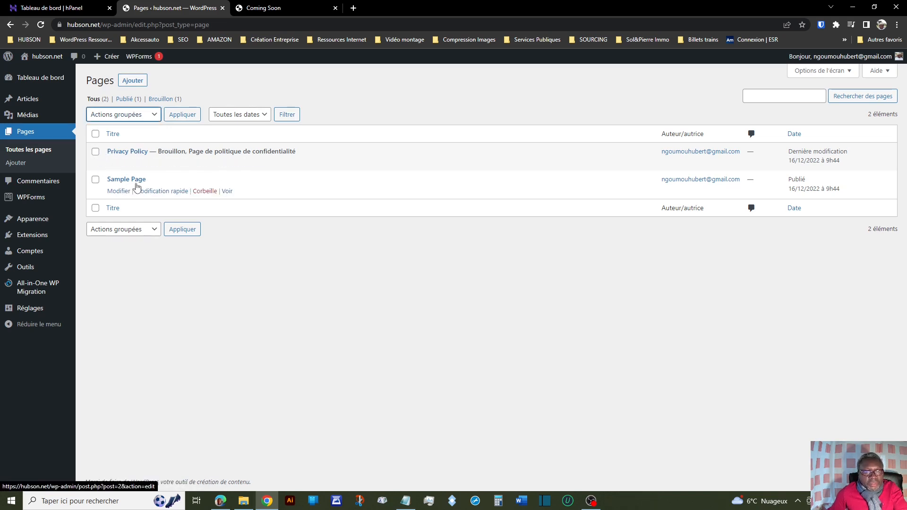
pyautogui.click(95, 181)
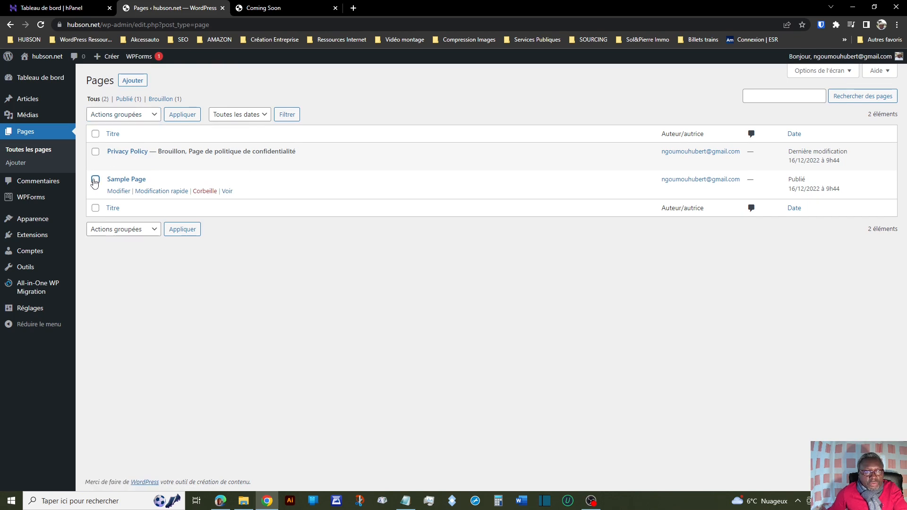
pyautogui.click(95, 180)
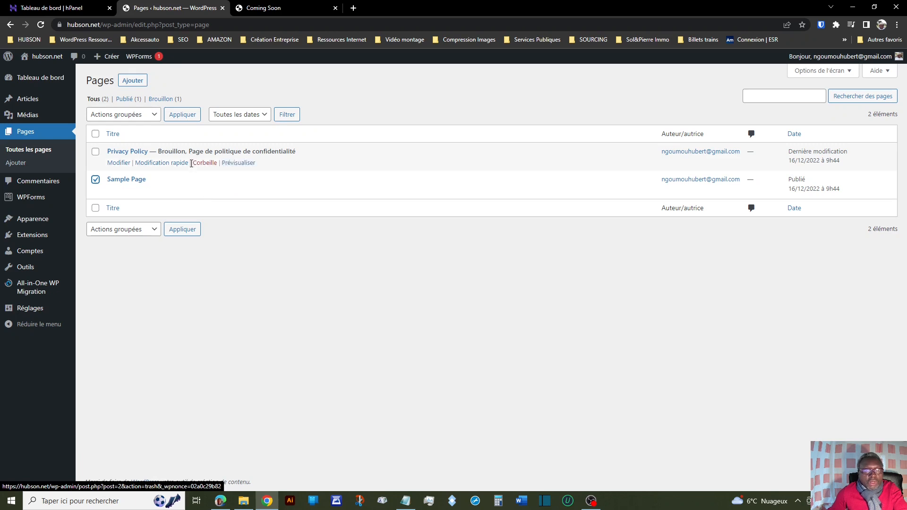
pyautogui.click(155, 117)
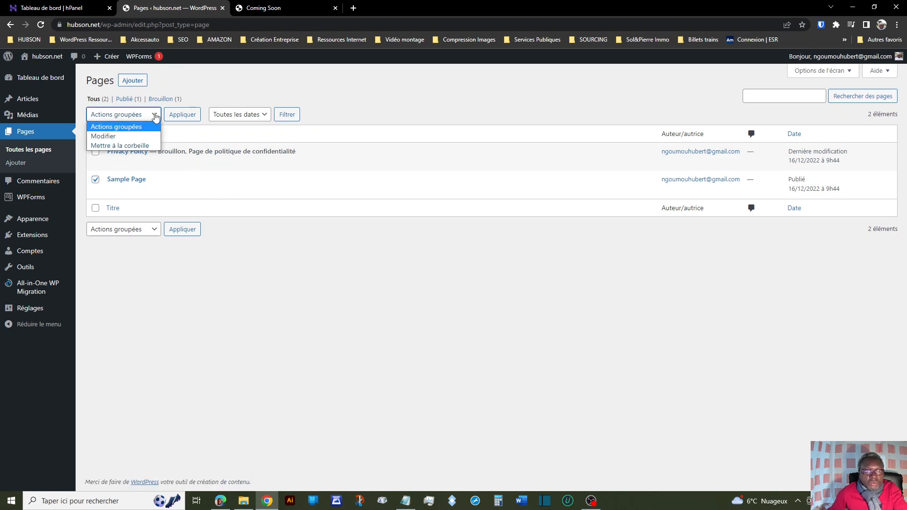
pyautogui.click(114, 146)
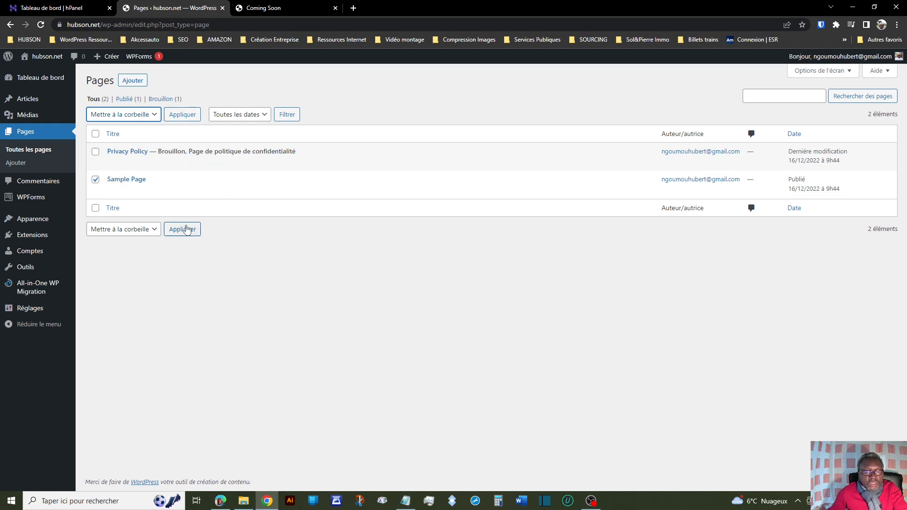
pyautogui.click(184, 115)
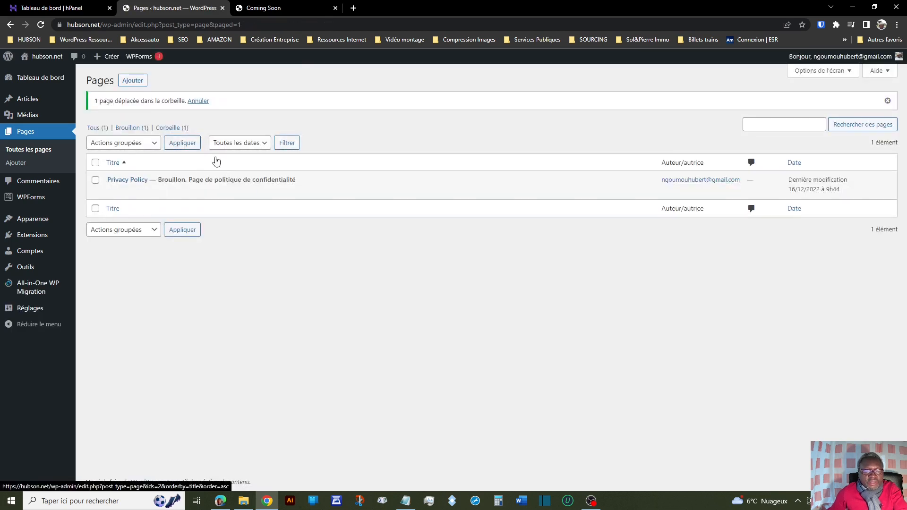
# Open the pages' Corbeille and restore Sample Page from it.
pyautogui.click(179, 131)
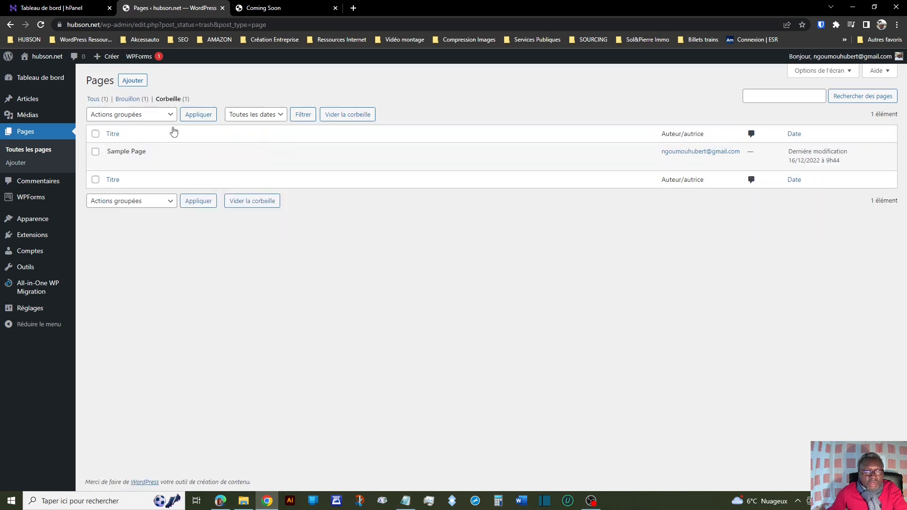
pyautogui.moveTo(93, 165)
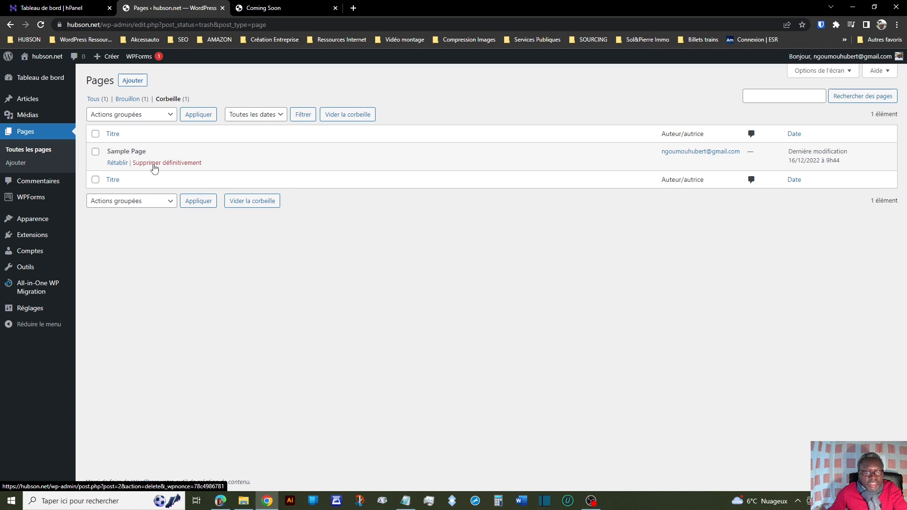
pyautogui.click(113, 163)
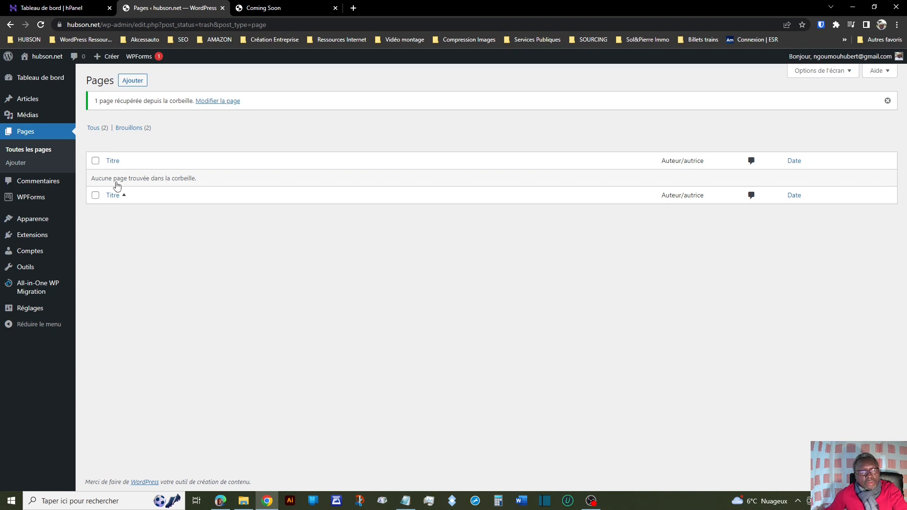
# Look through the list of all pages, the comments list and the WPForms forms overview.
pyautogui.click(44, 153)
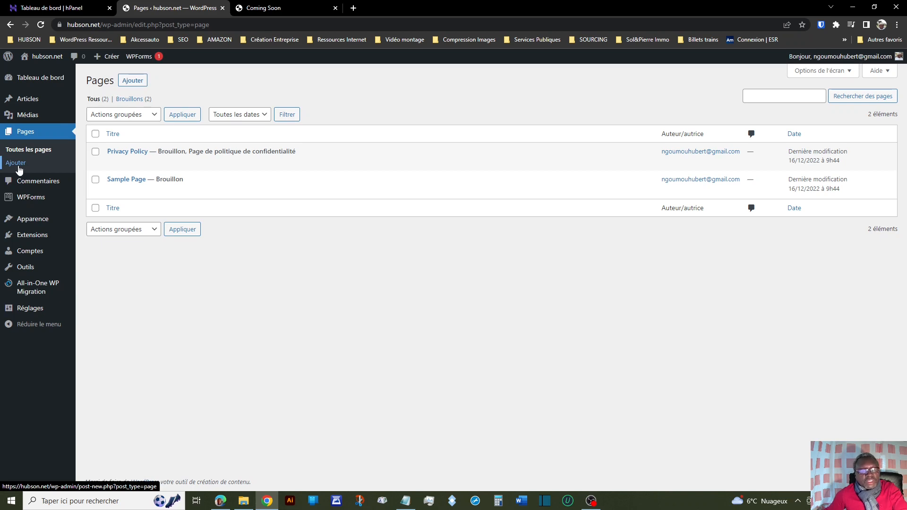
pyautogui.click(47, 186)
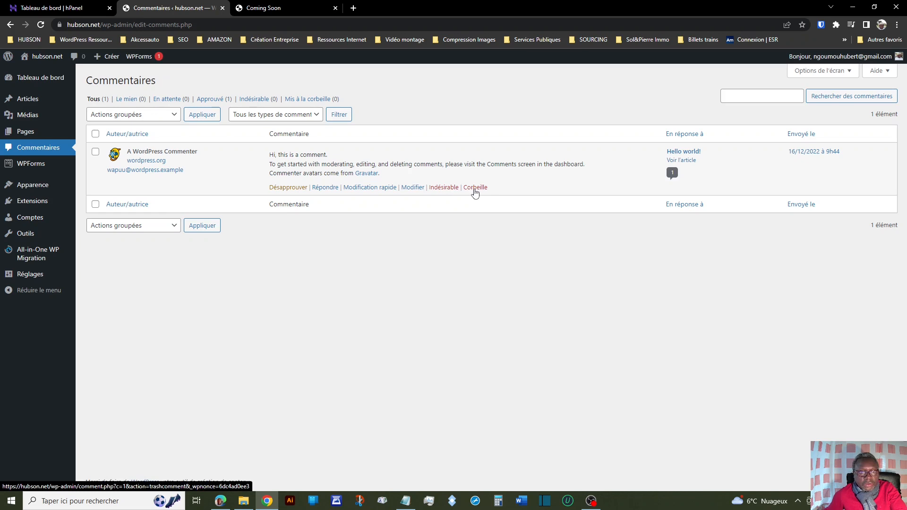
pyautogui.moveTo(39, 169)
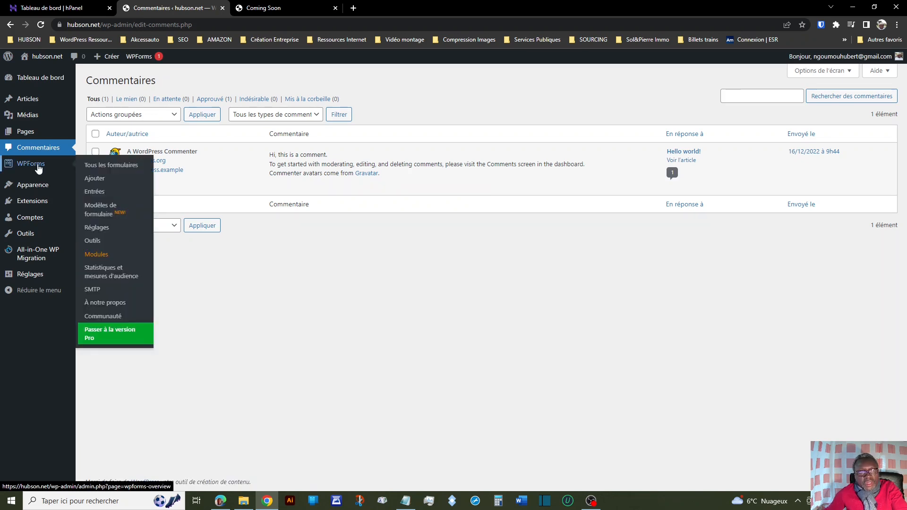
pyautogui.click(39, 166)
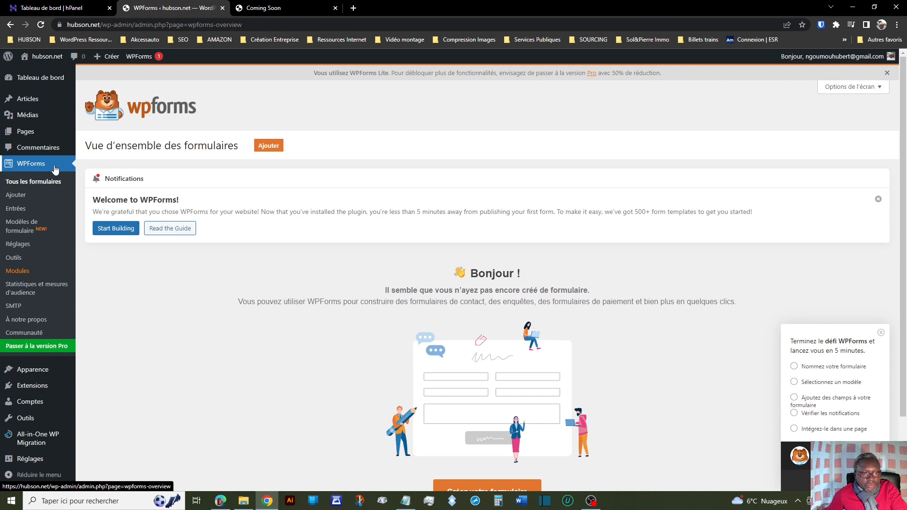
# Deactivate the WPForms Lite extension in the list of installed extensions.
pyautogui.click(38, 388)
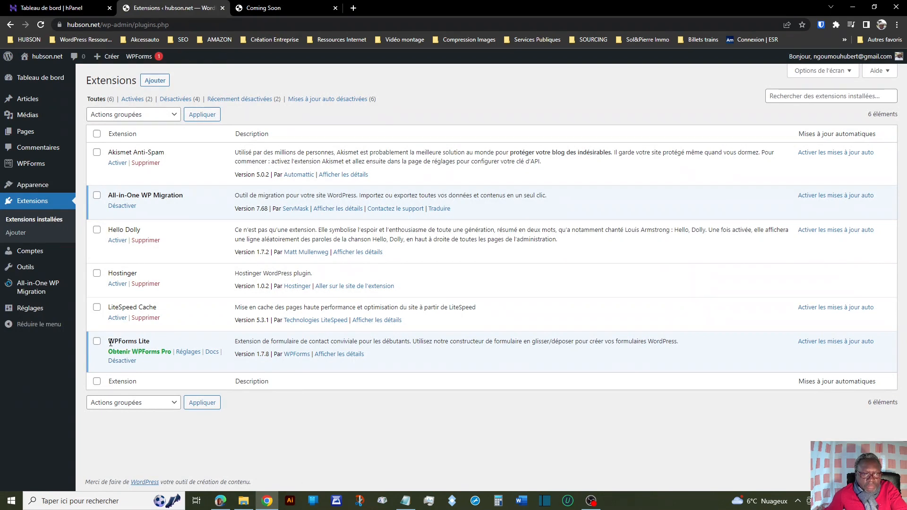
pyautogui.click(116, 363)
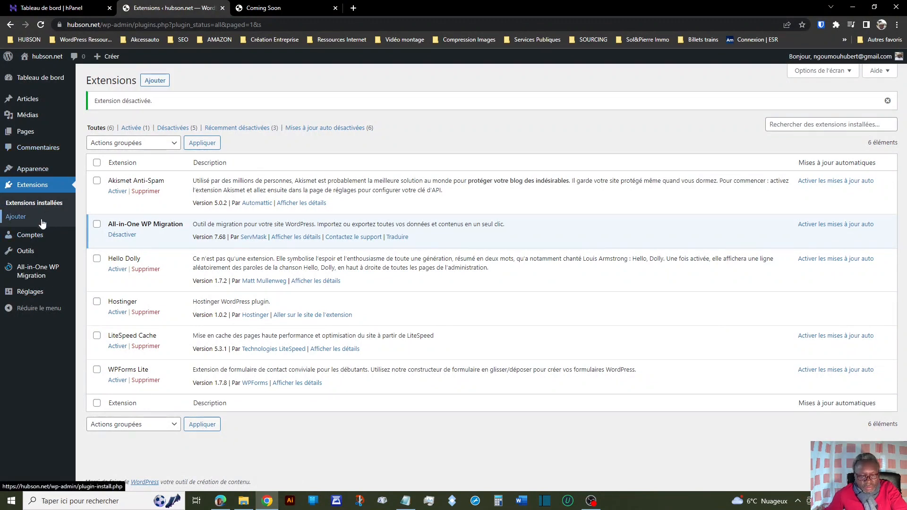
# Open the installed themes and activate Twenty Twenty-Two.
pyautogui.moveTo(34, 171)
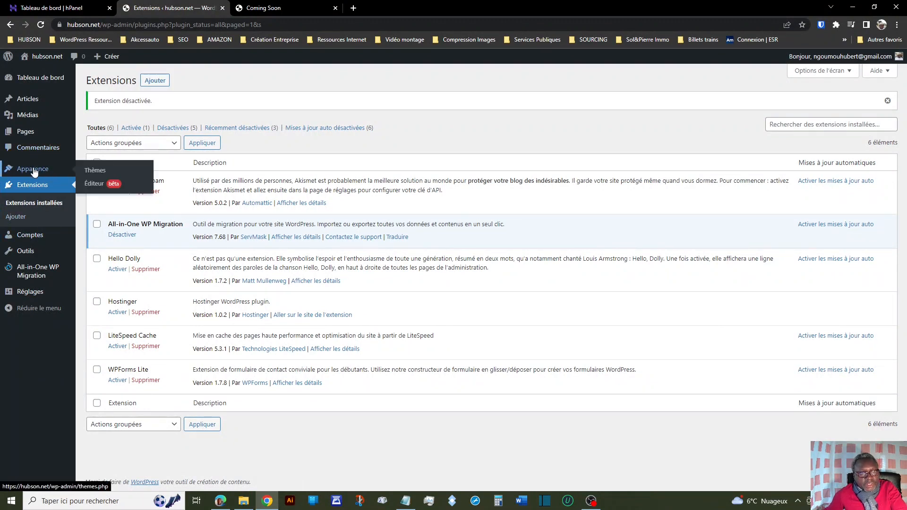
pyautogui.click(34, 171)
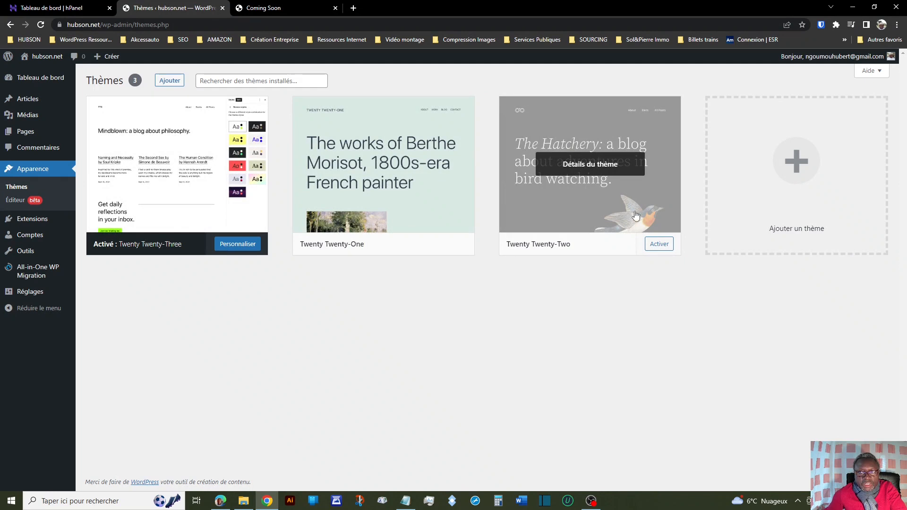
pyautogui.click(659, 245)
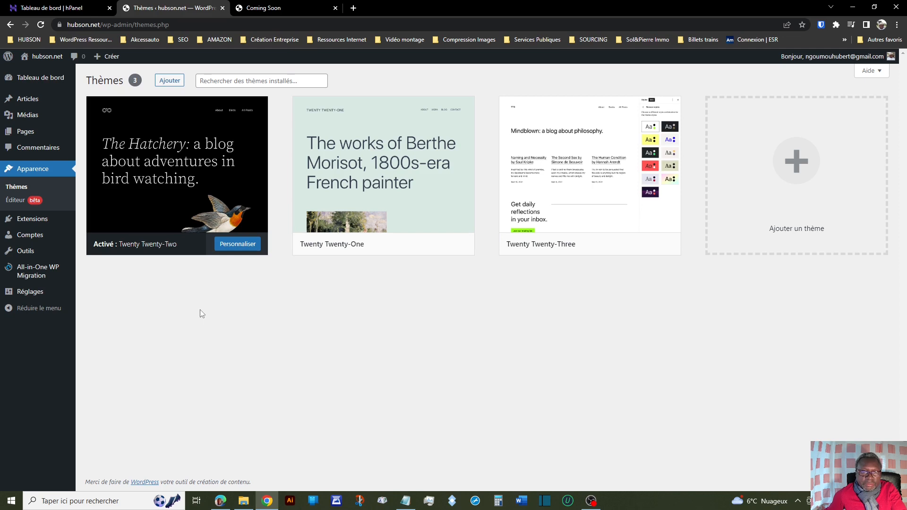
# Examine the En-tête and Pied de page zones of the Twenty Twenty-Two home template in the site editor, and return to the themes.
pyautogui.click(237, 245)
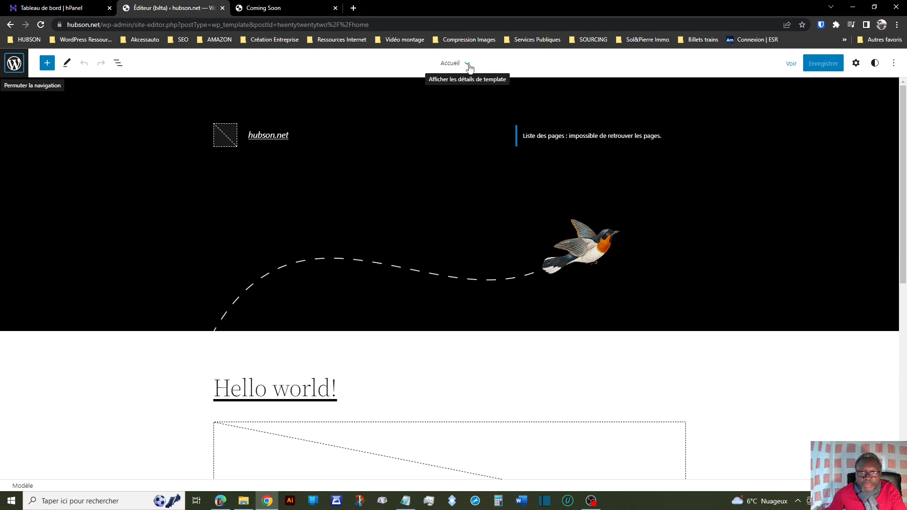
pyautogui.click(468, 66)
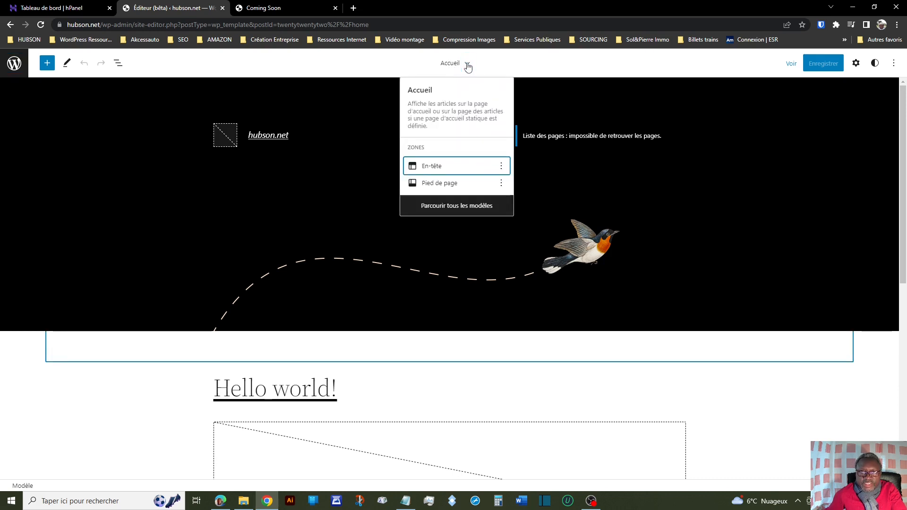
pyautogui.click(453, 168)
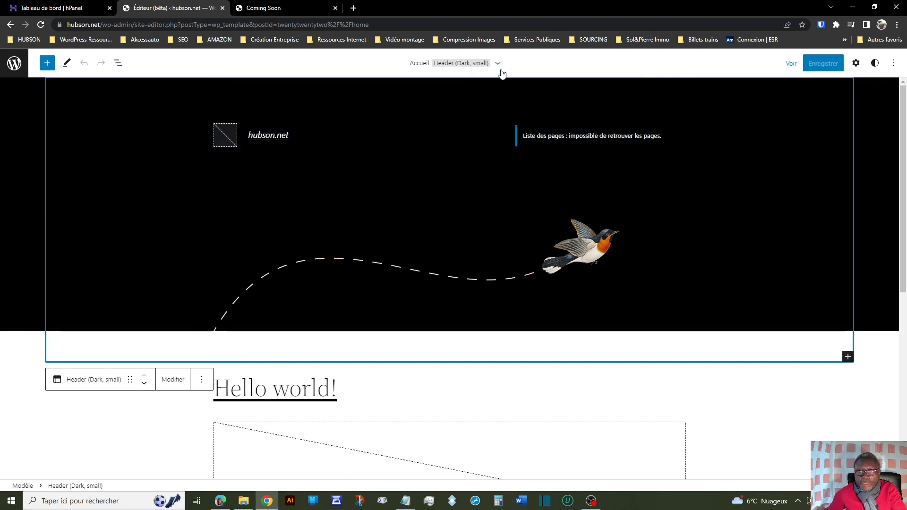
pyautogui.click(498, 63)
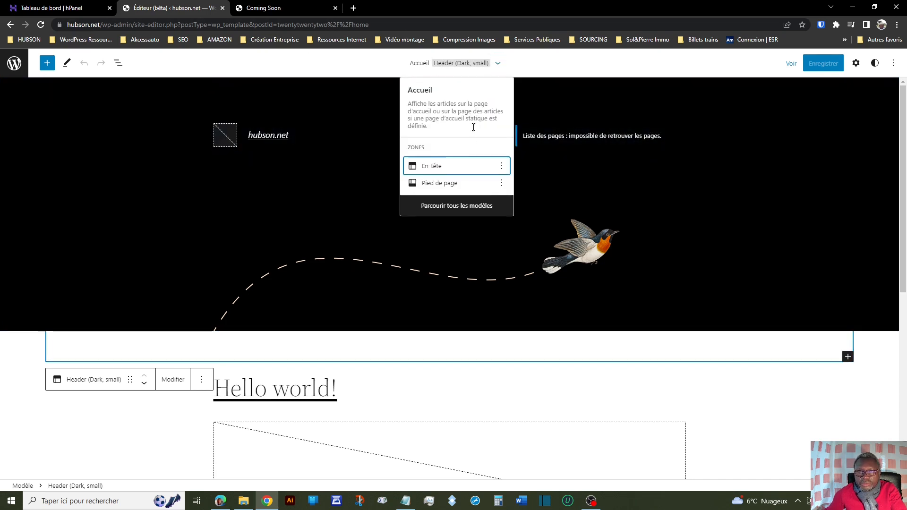
pyautogui.click(453, 184)
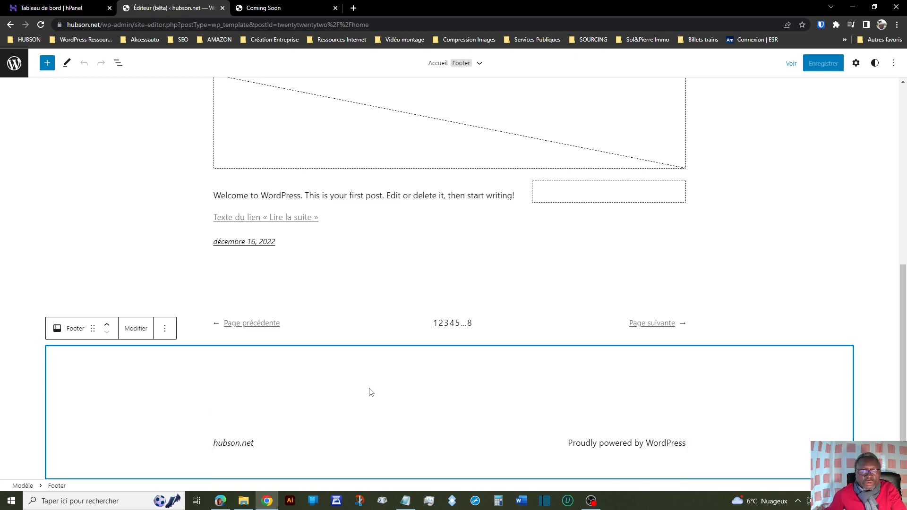
pyautogui.click(14, 63)
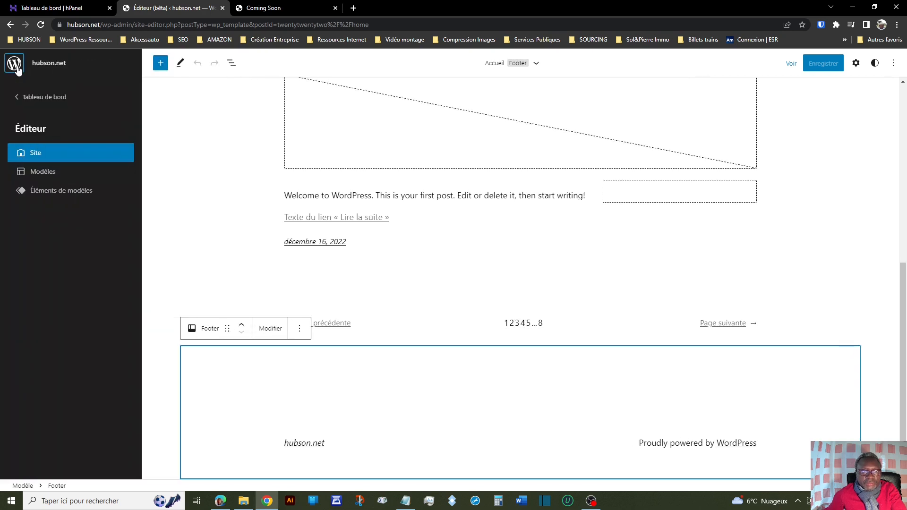
pyautogui.click(46, 100)
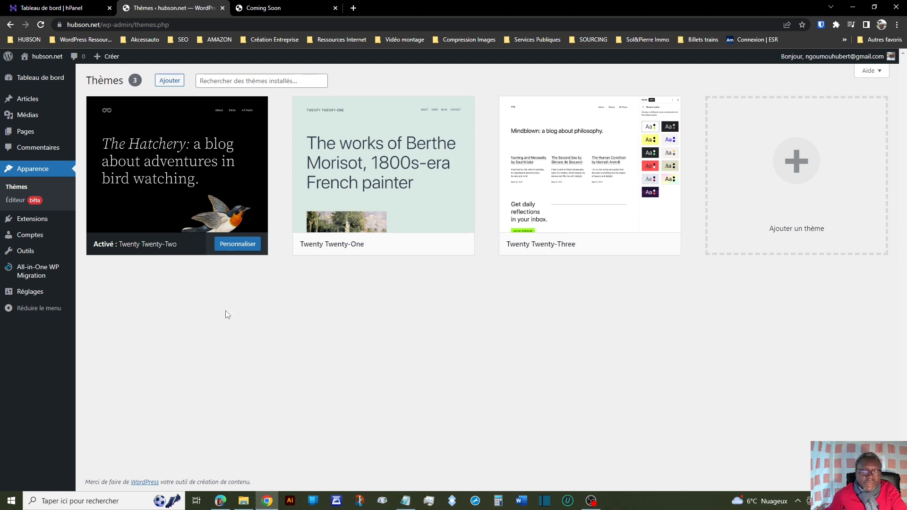
# Search the theme directory for kadence, and install and activate the Kadence theme.
pyautogui.click(175, 82)
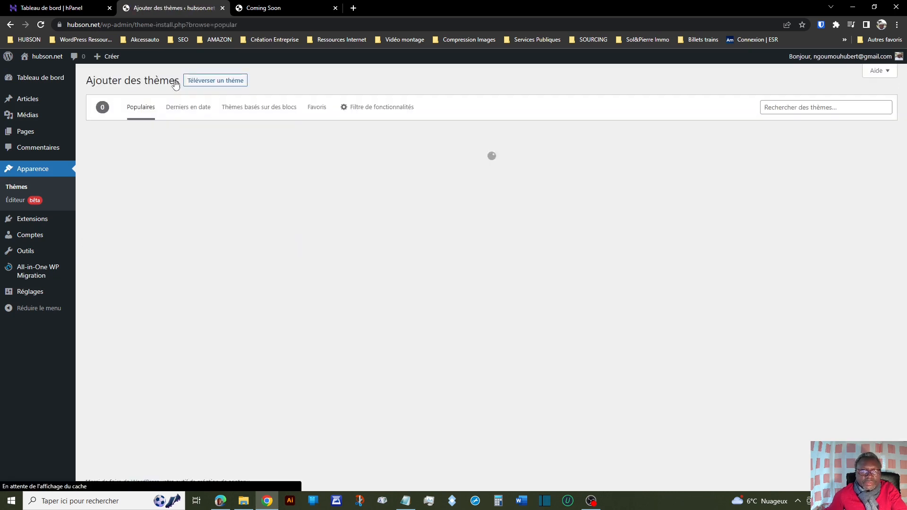
pyautogui.moveTo(860, 146)
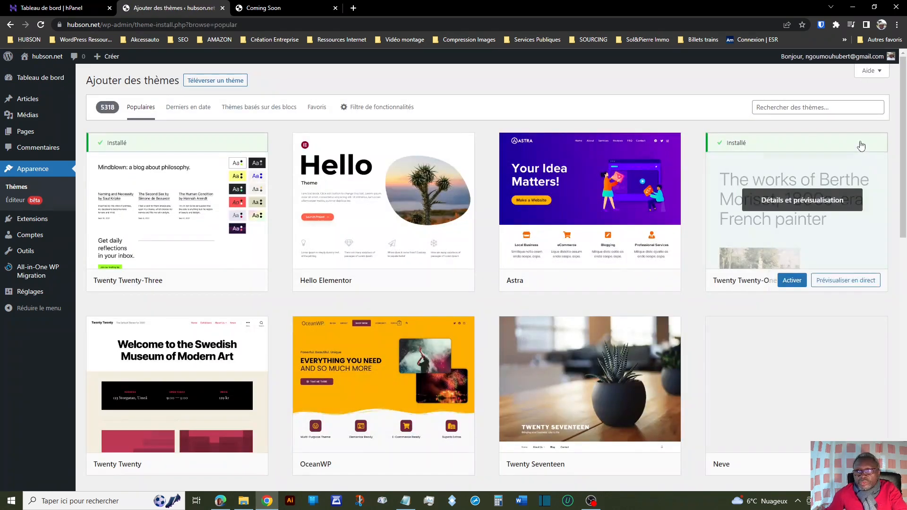
pyautogui.click(757, 108)
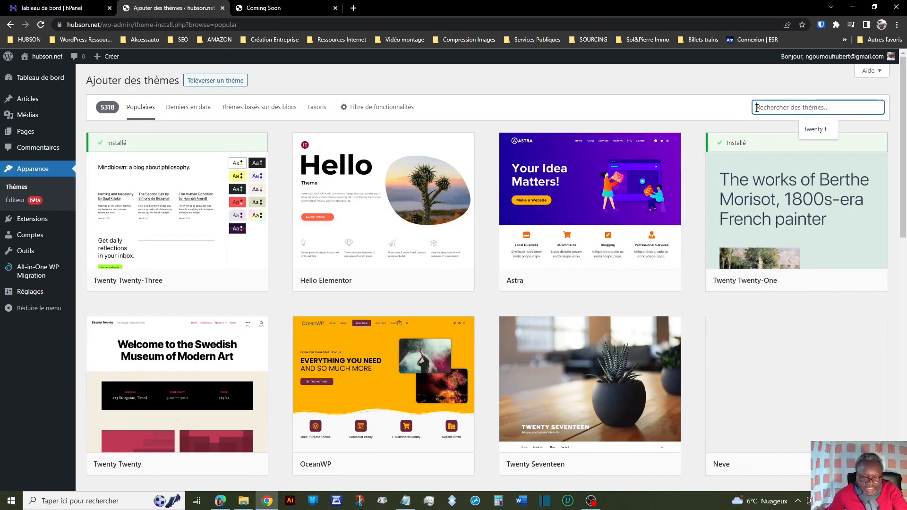
pyautogui.write('adence')
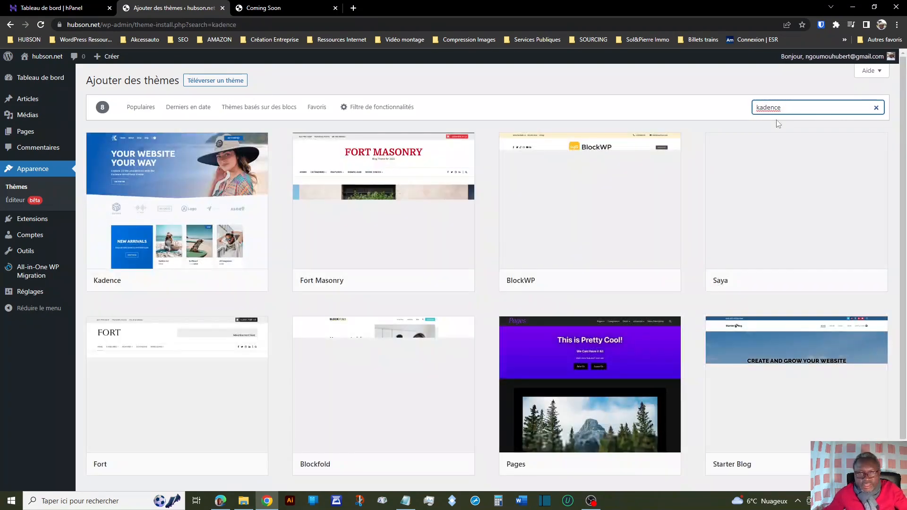
pyautogui.moveTo(198, 286)
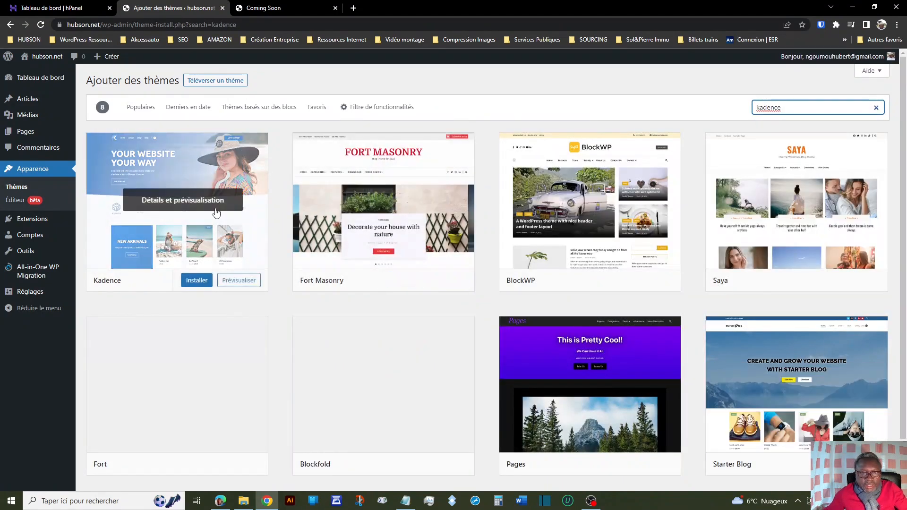
pyautogui.click(196, 281)
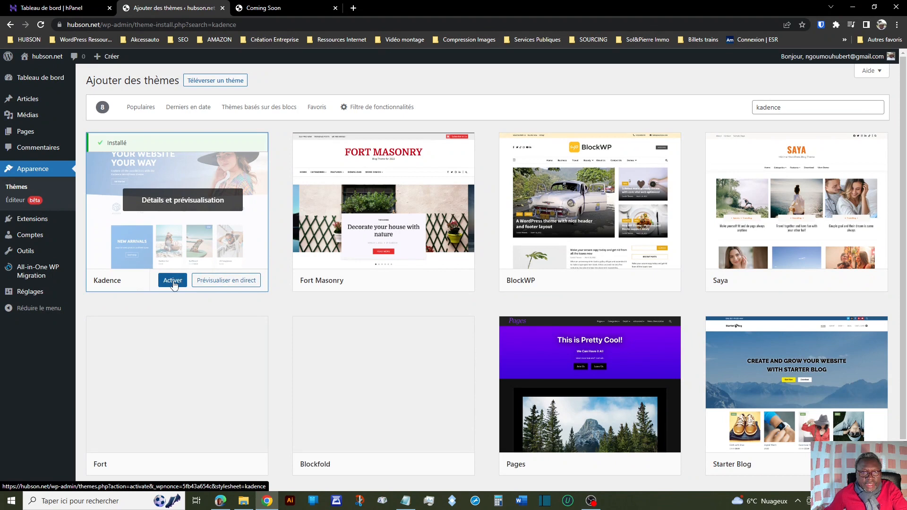
pyautogui.click(173, 280)
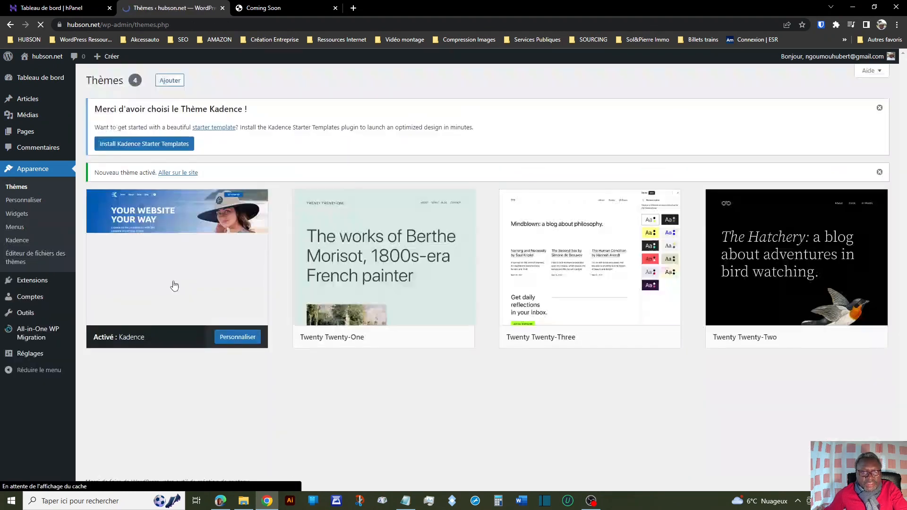
# Delete the Twenty Twenty-One theme from the installed themes.
pyautogui.moveTo(188, 230)
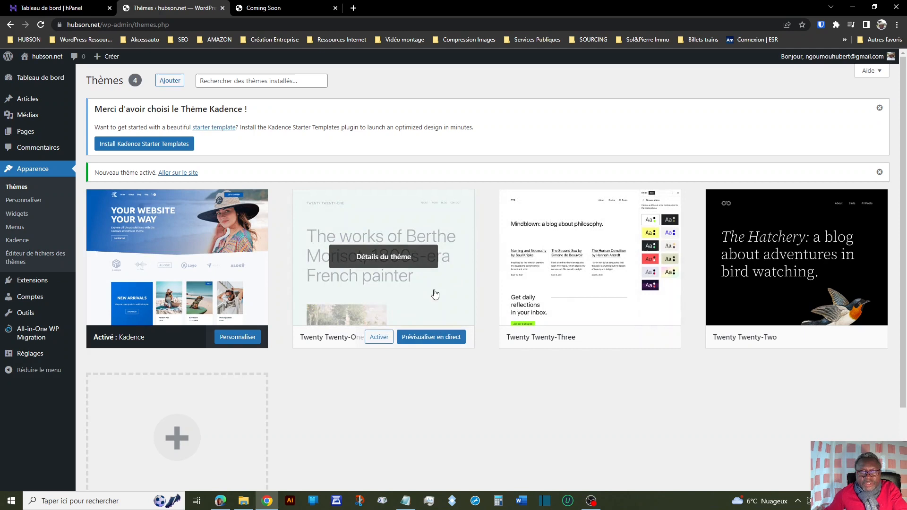
pyautogui.moveTo(358, 297)
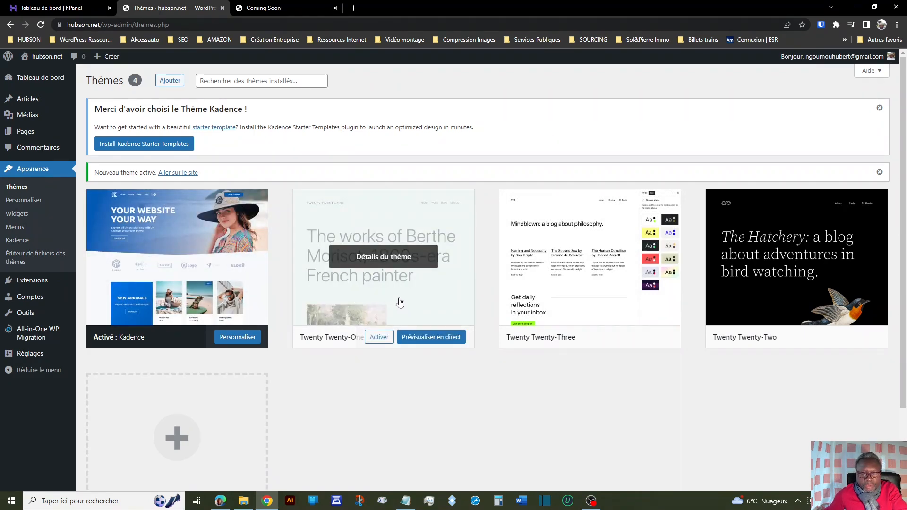
pyautogui.click(434, 281)
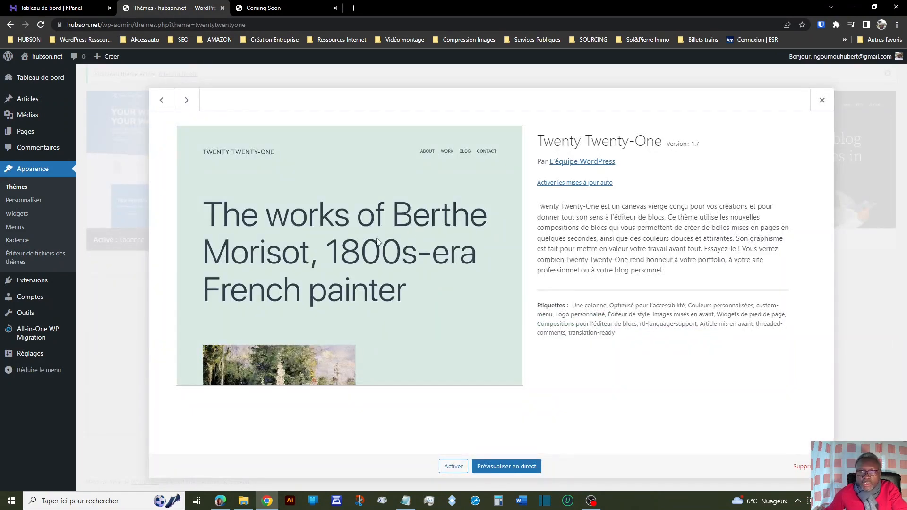
pyautogui.click(803, 467)
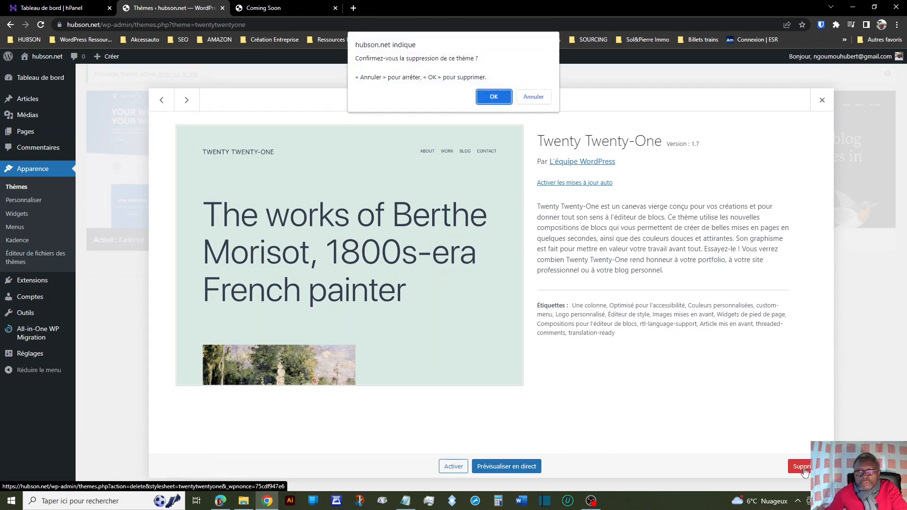
pyautogui.click(496, 101)
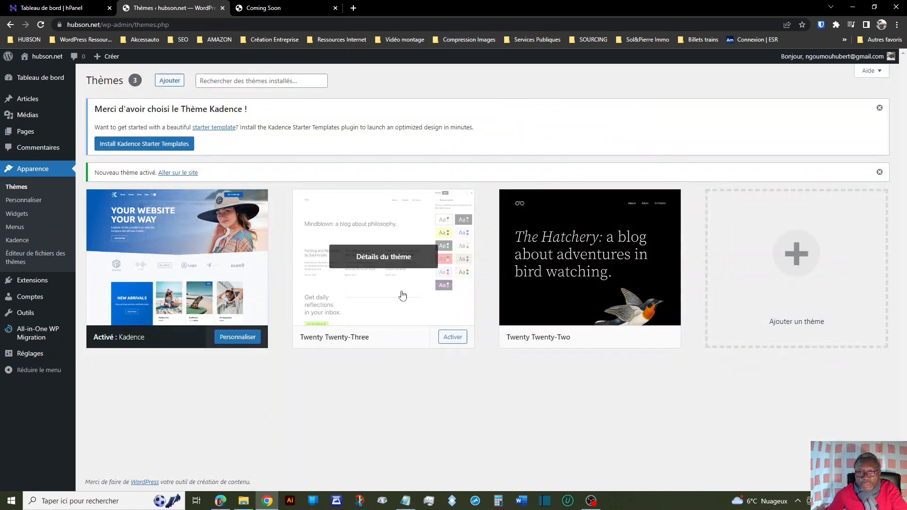
# Delete the Twenty Twenty-Three theme from the installed themes.
pyautogui.click(402, 296)
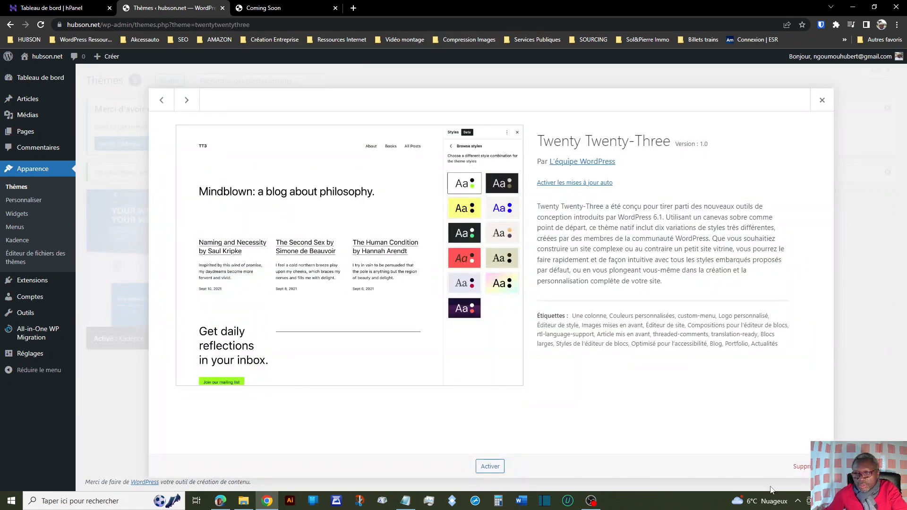
pyautogui.click(799, 468)
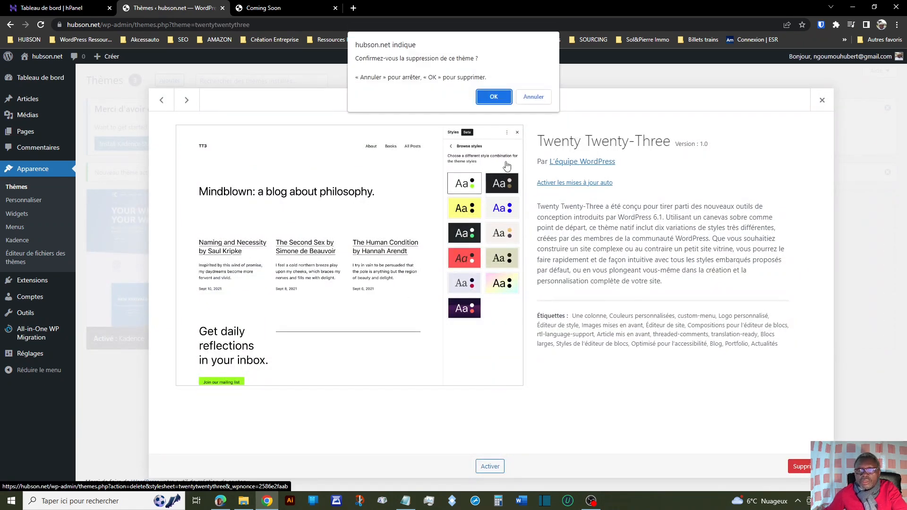
pyautogui.click(493, 97)
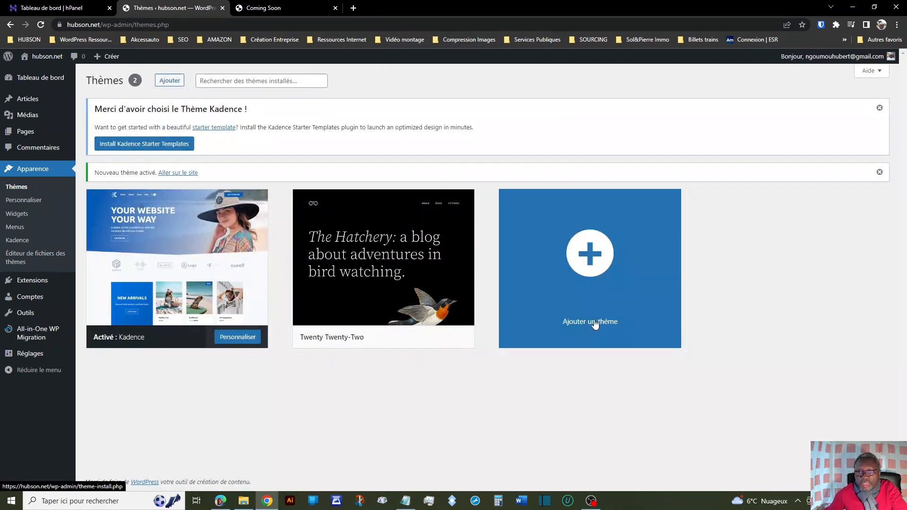
# View the details of the Twenty Twenty-Two theme and close them without deleting it.
pyautogui.moveTo(388, 229)
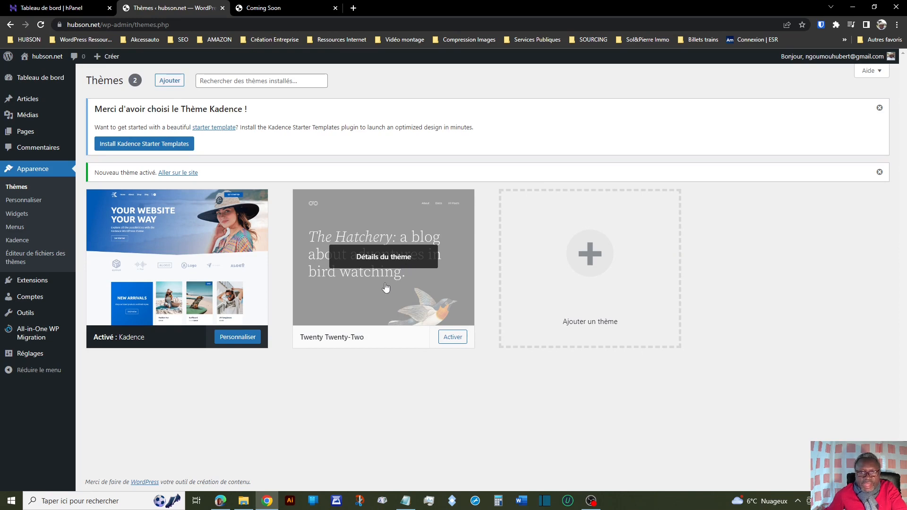
pyautogui.click(420, 284)
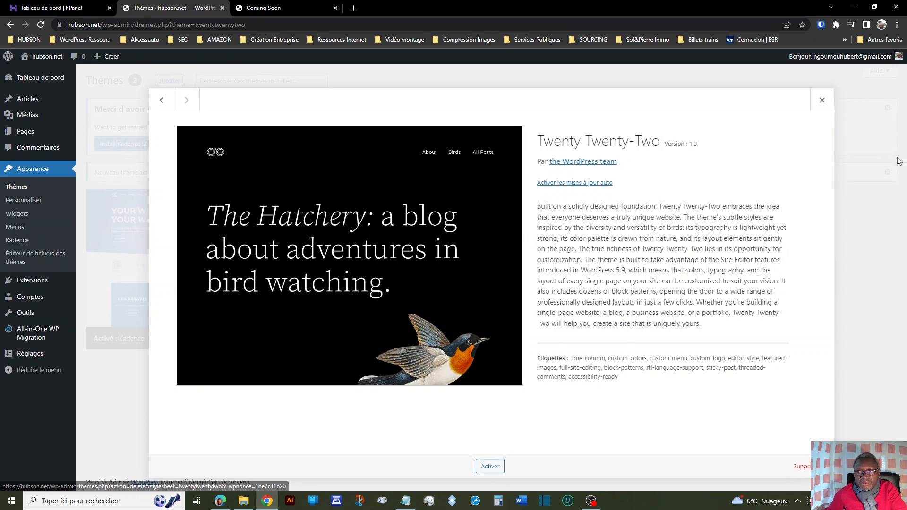
pyautogui.click(822, 100)
pyautogui.moveTo(465, 304)
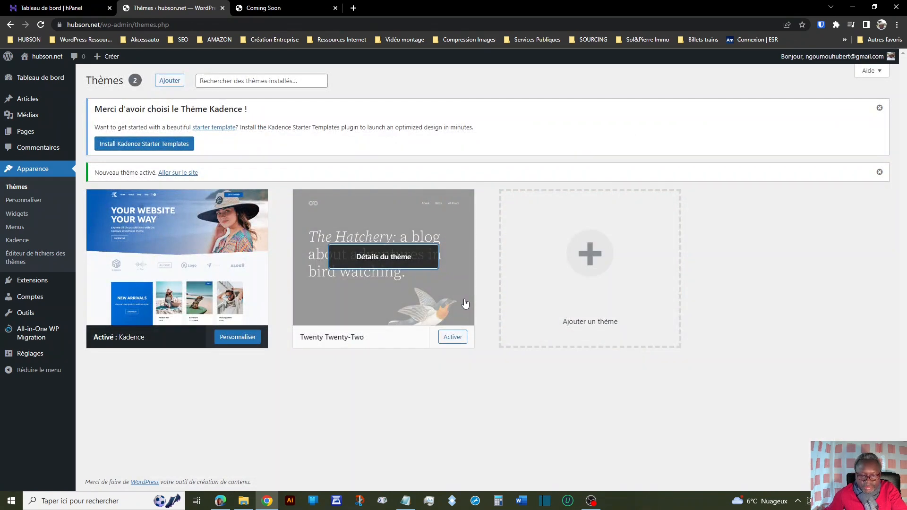
pyautogui.moveTo(175, 329)
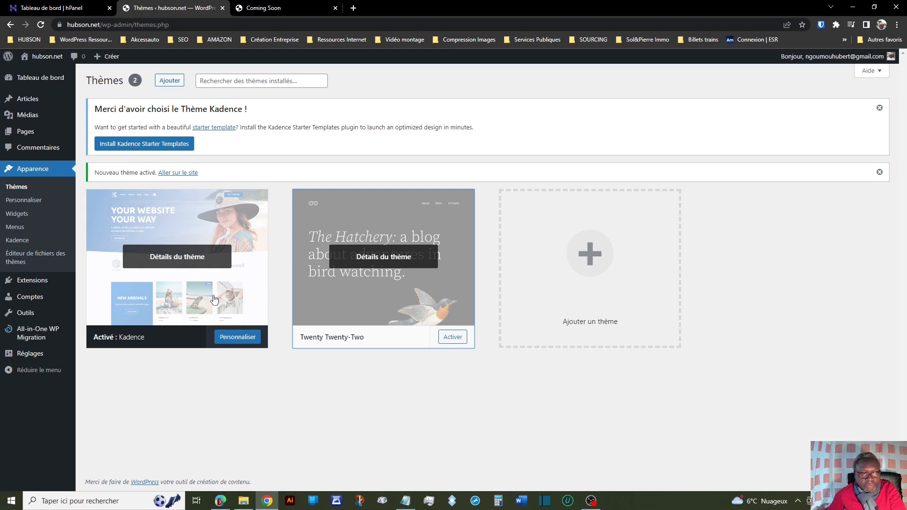
# Look over the Kadence theme dashboard and open the theme file editor, backing out to the installed themes without editing any file.
pyautogui.click(17, 240)
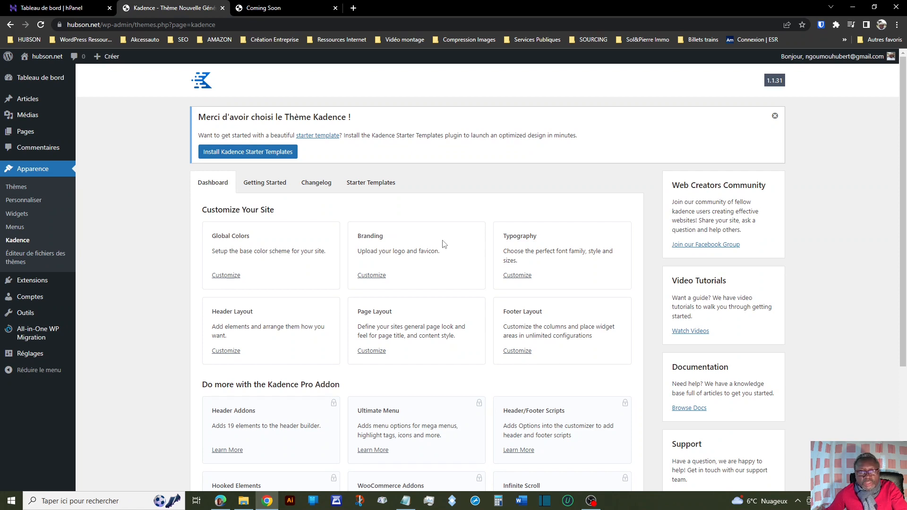
pyautogui.click(44, 261)
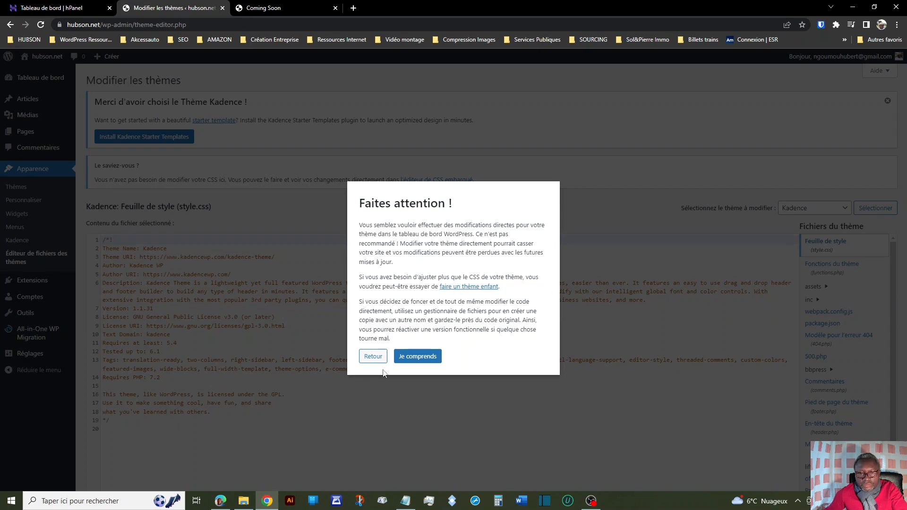
pyautogui.click(373, 357)
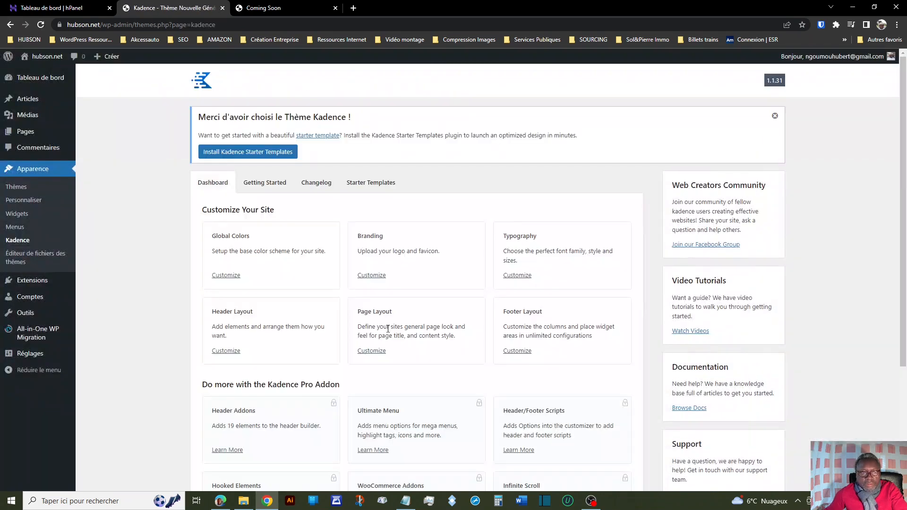
pyautogui.click(28, 171)
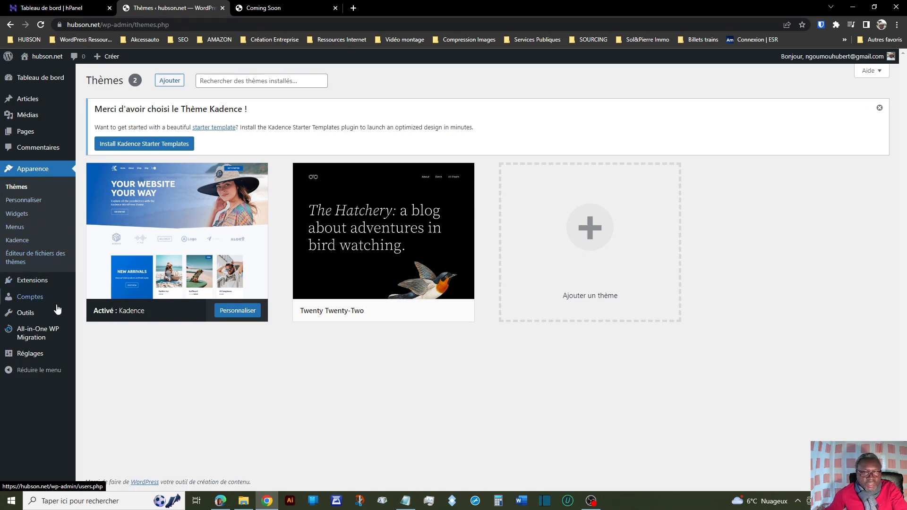
# Deactivate the All-in-One WP Migration extension and bulk-delete all installed extensions, including Akismet Anti-Spam, Hello Dolly, Hostinger, LiteSpeed Cache and WPForms Lite.
pyautogui.click(45, 282)
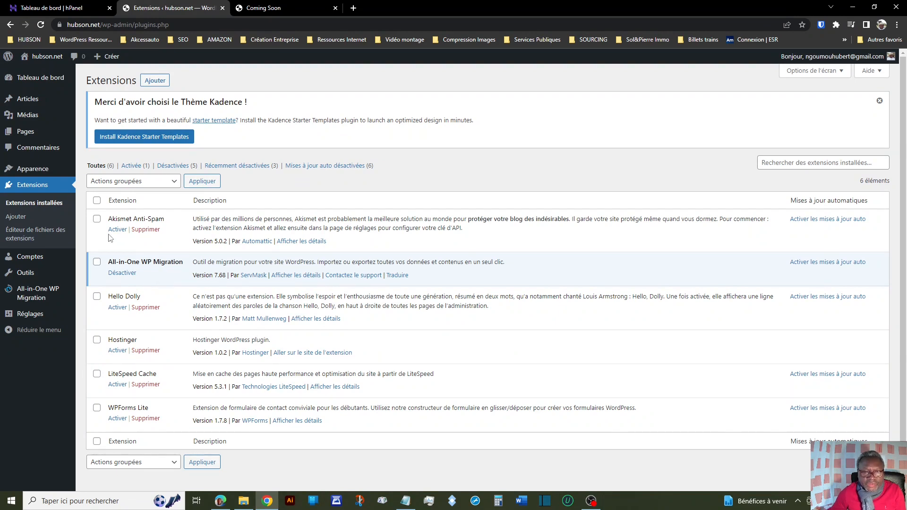
pyautogui.click(122, 273)
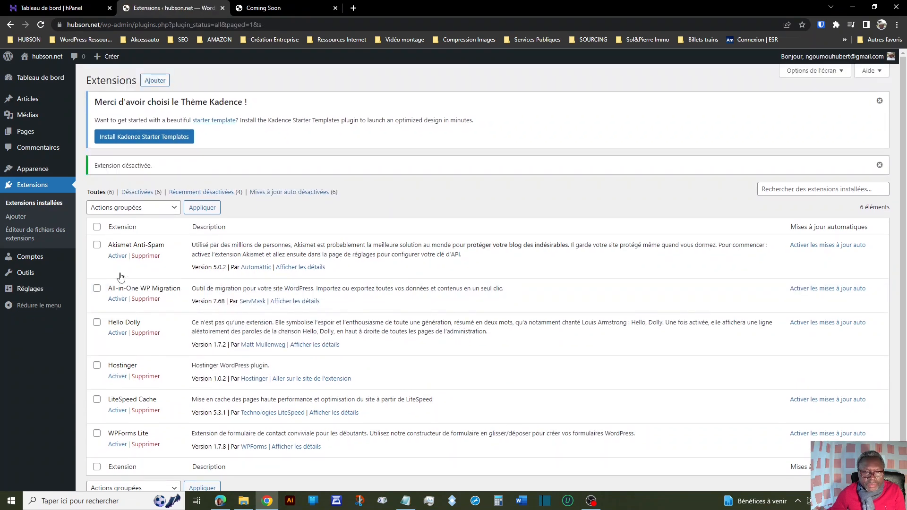
pyautogui.click(96, 228)
pyautogui.scroll(-1, 210, 290)
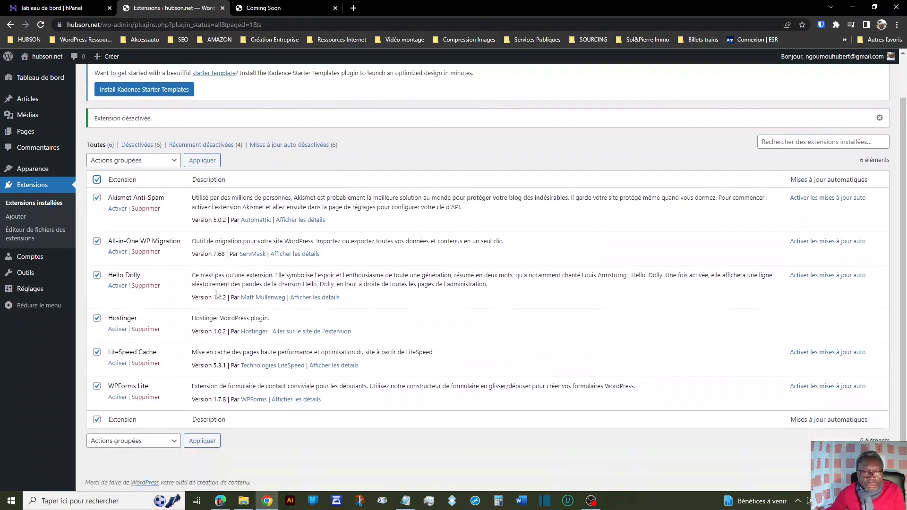
pyautogui.click(174, 441)
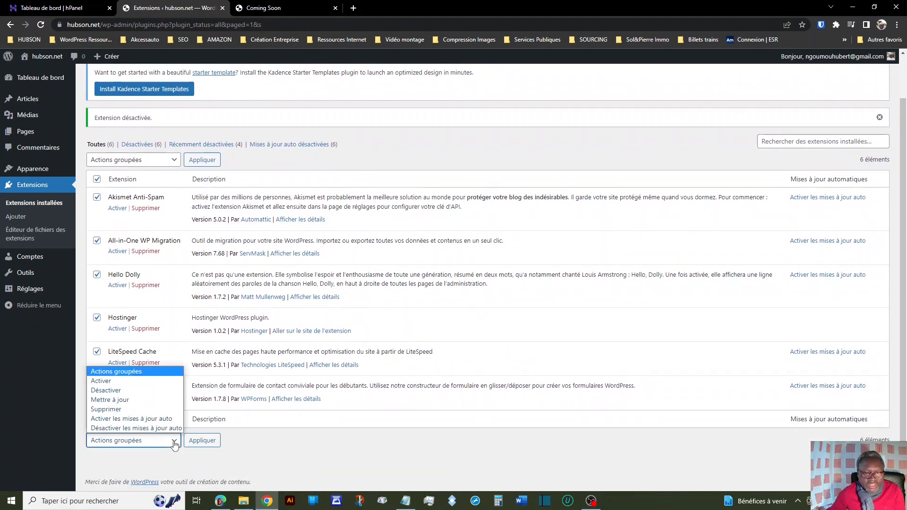
pyautogui.click(124, 410)
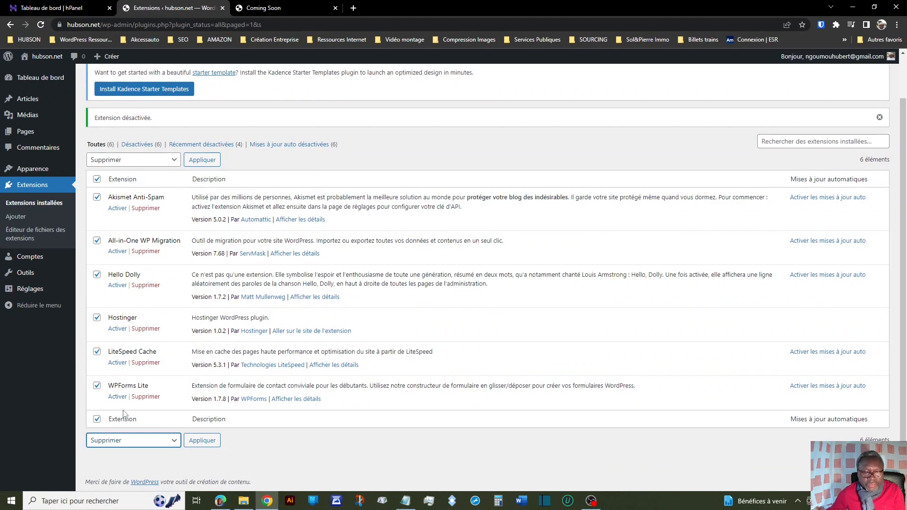
pyautogui.click(203, 443)
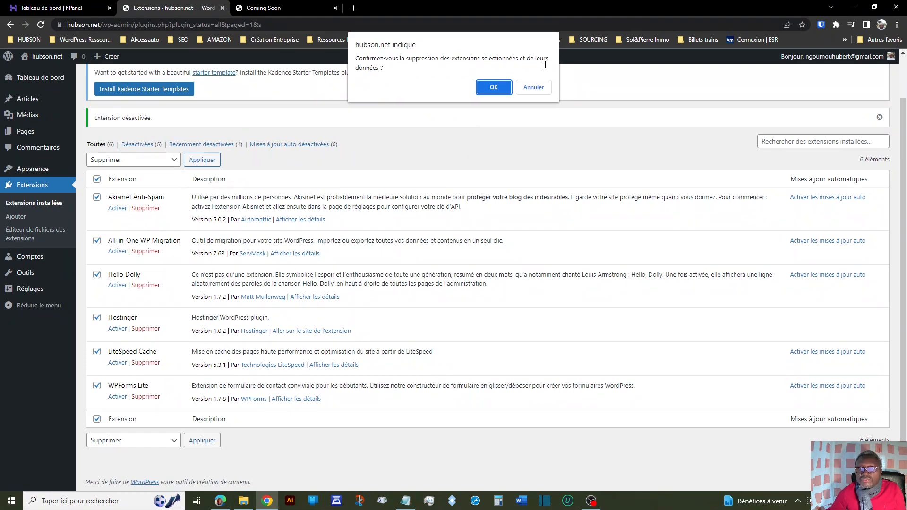
pyautogui.click(494, 88)
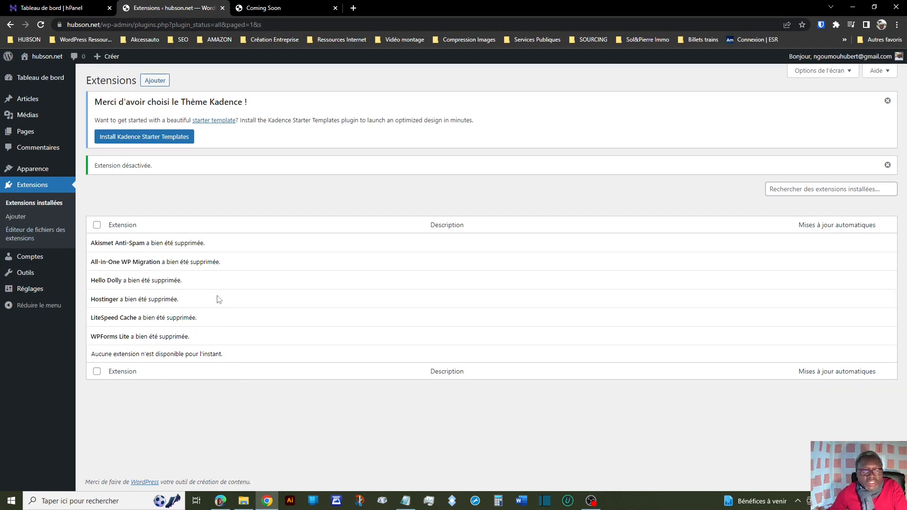
pyautogui.click(51, 190)
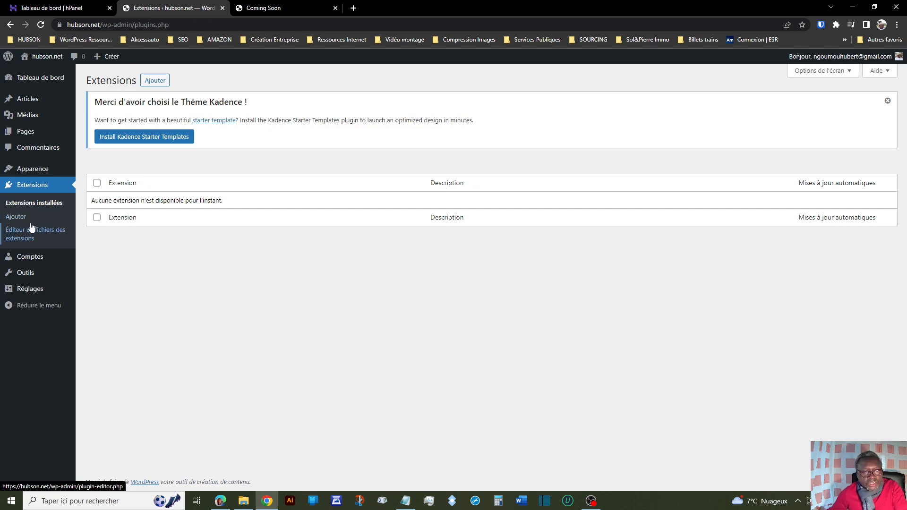
# Review the user accounts list with its assignable roles, and view the available tools page.
pyautogui.click(39, 259)
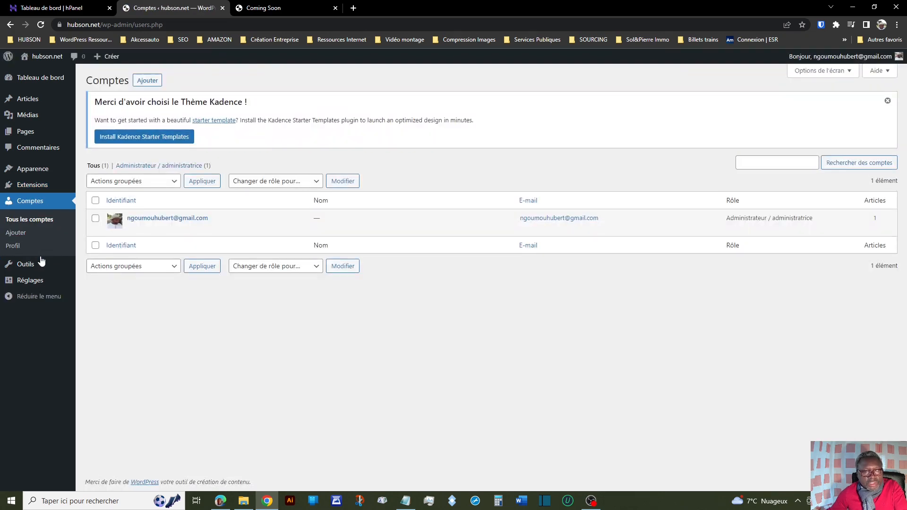
pyautogui.moveTo(205, 234)
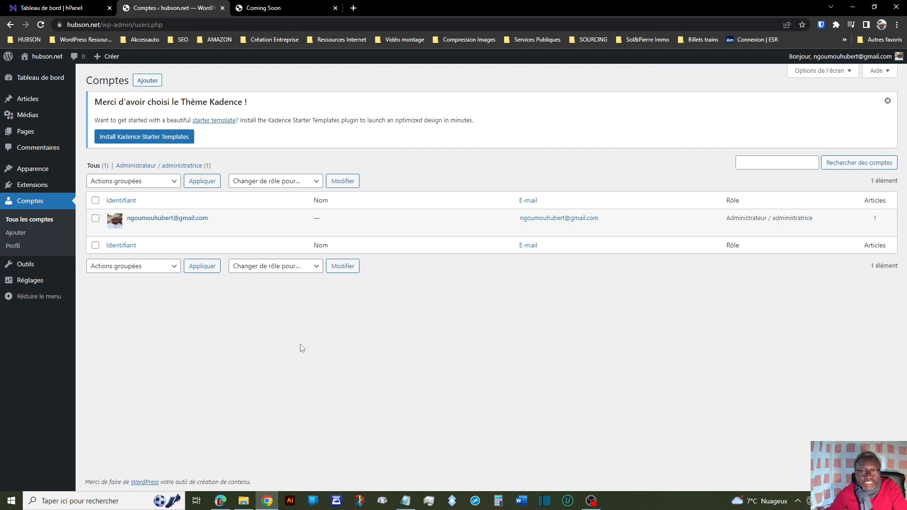
pyautogui.click(317, 185)
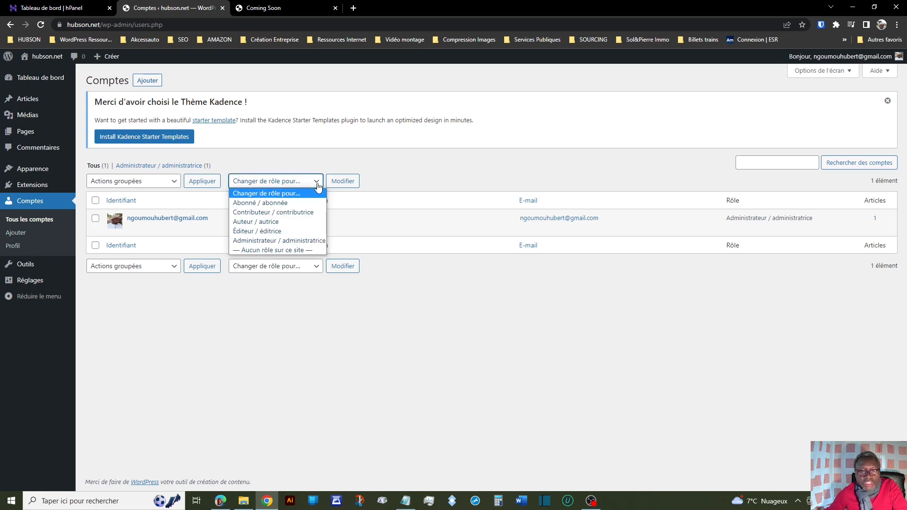
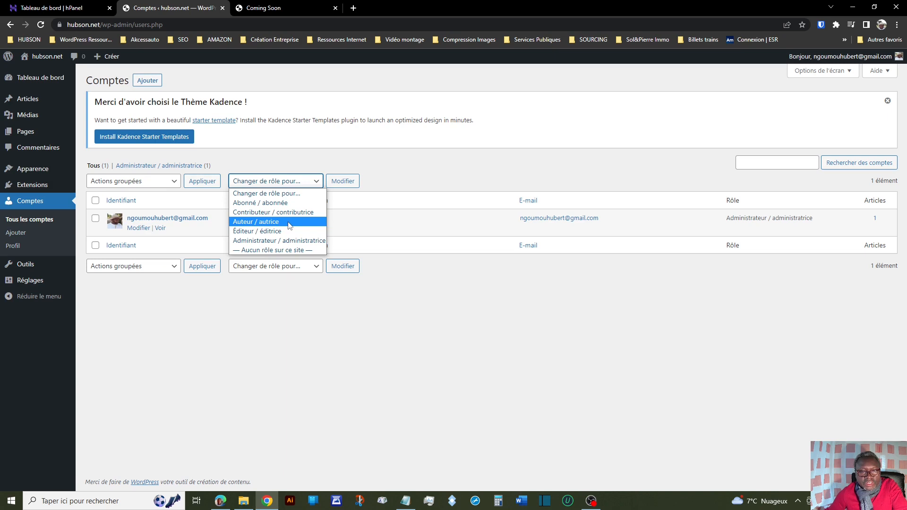
pyautogui.click(21, 264)
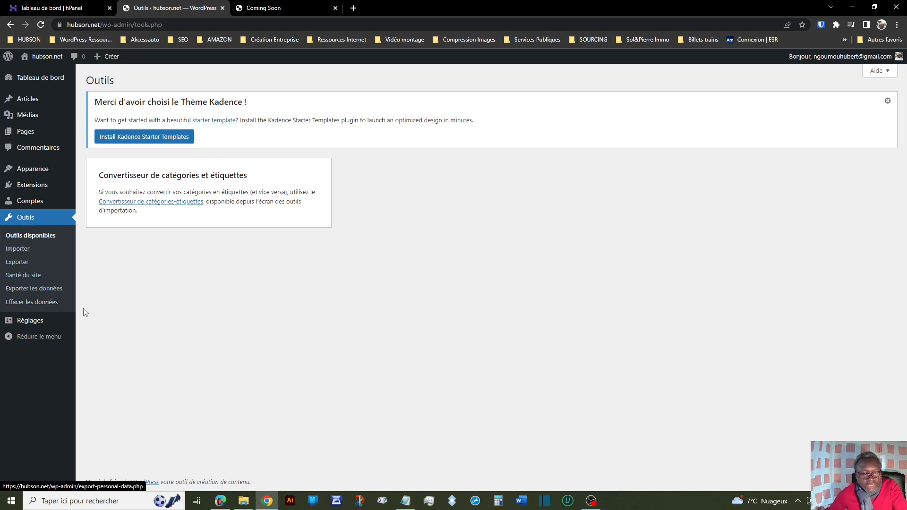
# Open the general settings and look through the site's options, including the title and slogan fields, without editing them.
pyautogui.click(33, 324)
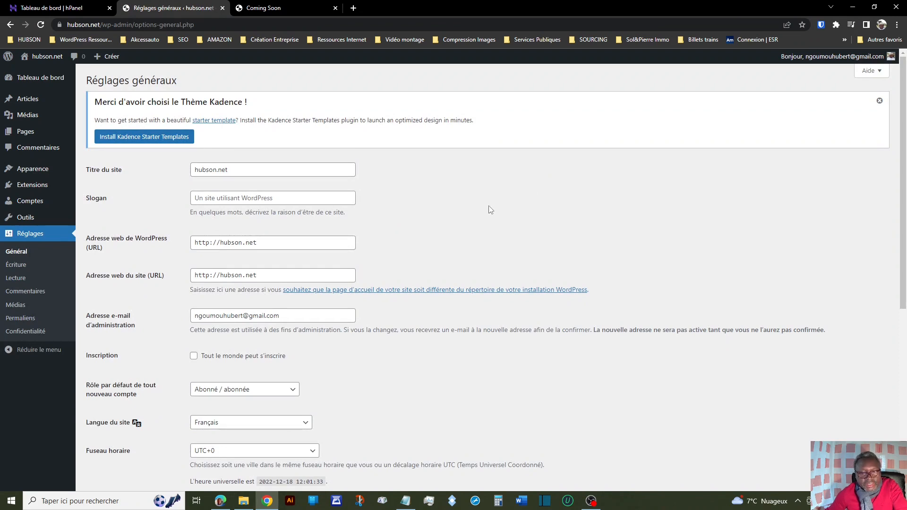
pyautogui.scroll(-5, 471, 404)
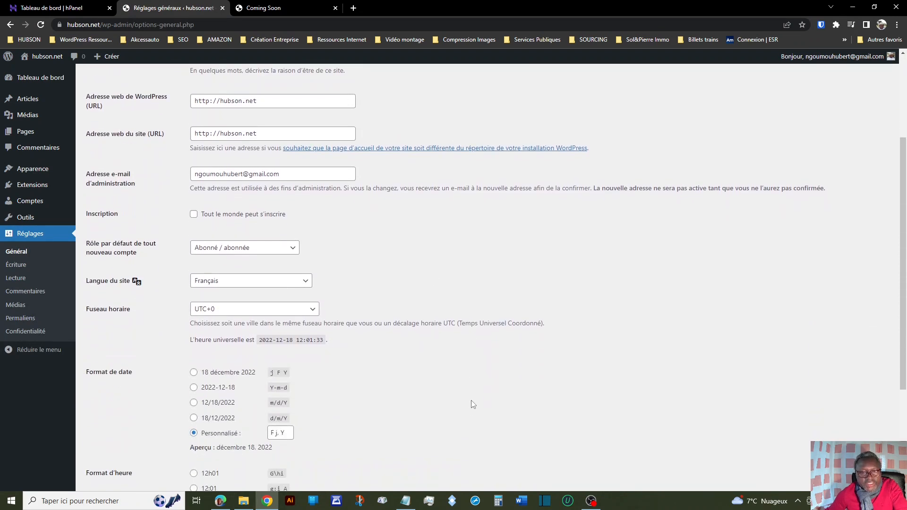
pyautogui.scroll(5, 473, 404)
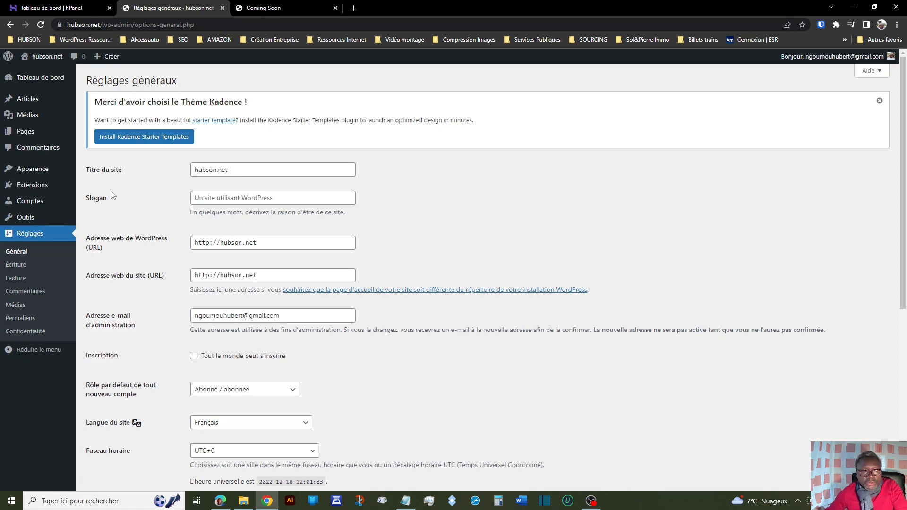
pyautogui.click(297, 199)
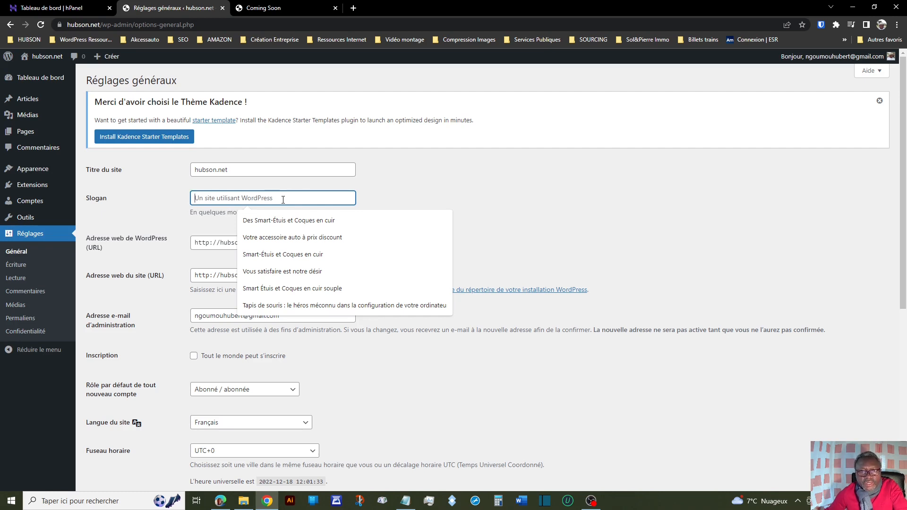
pyautogui.click(283, 184)
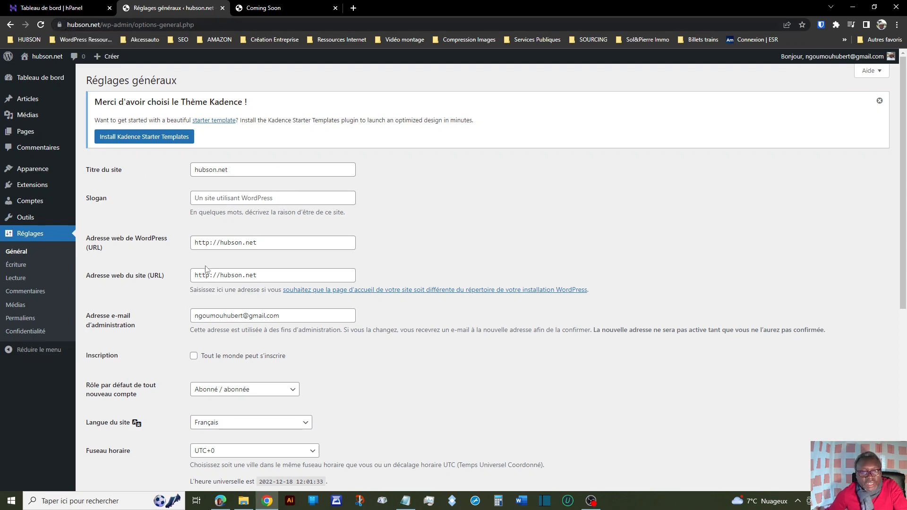
pyautogui.click(207, 242)
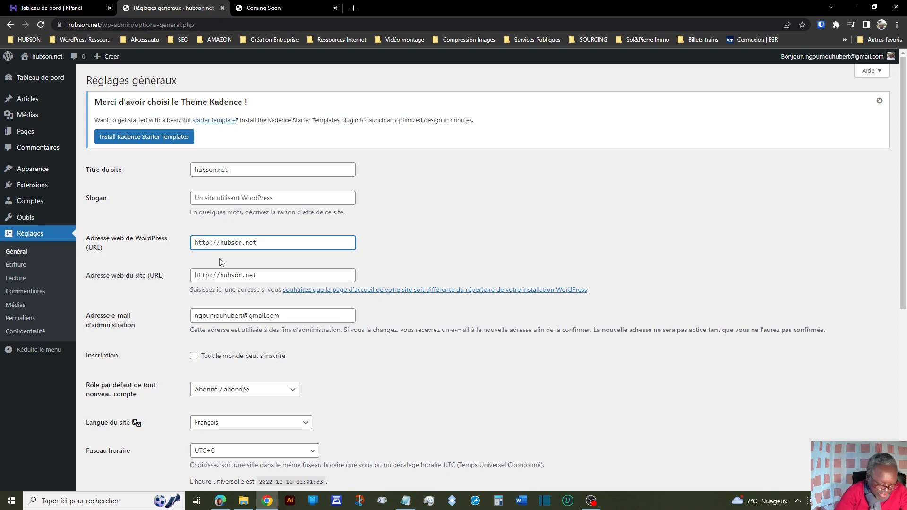
pyautogui.write('s')
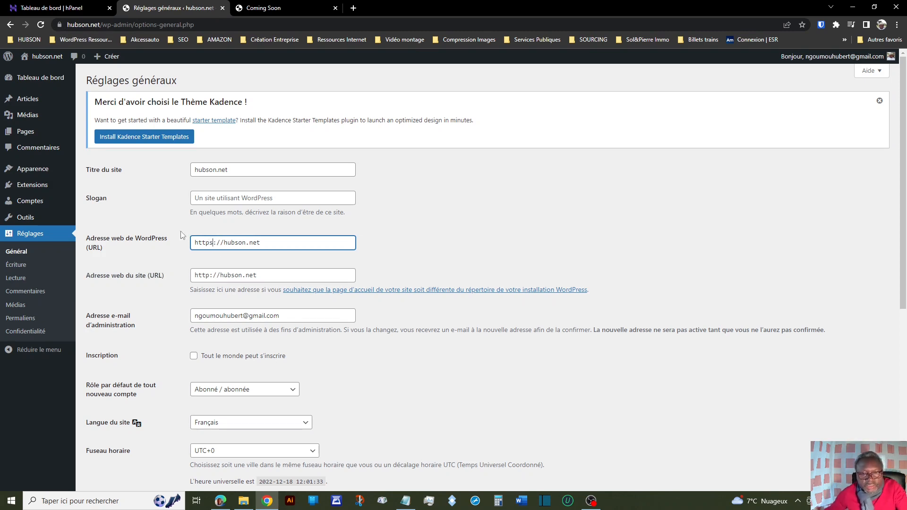
pyautogui.click(210, 276)
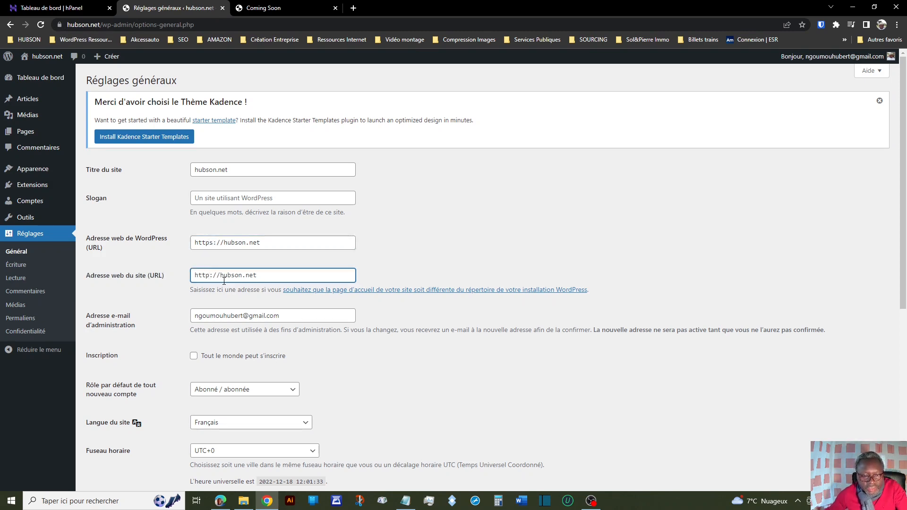
pyautogui.write('s')
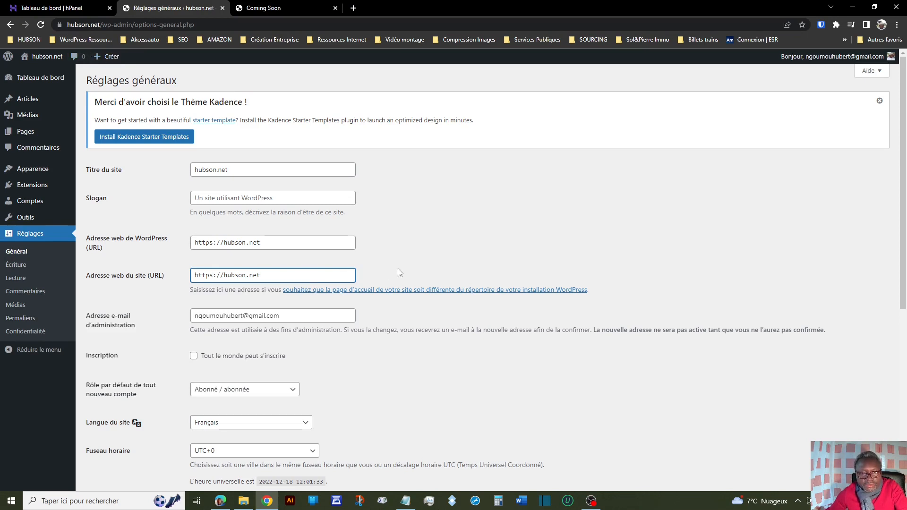
# Examine the administration e-mail field and the default role choices for new accounts, keeping both as they are.
pyautogui.scroll(-2, 246, 255)
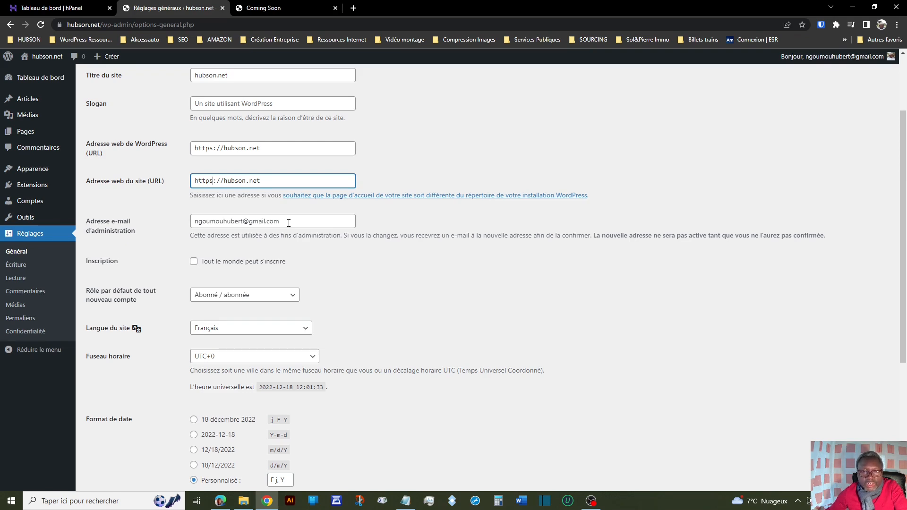
pyautogui.click(289, 222)
pyautogui.moveTo(289, 223); pyautogui.dragTo(171, 226)
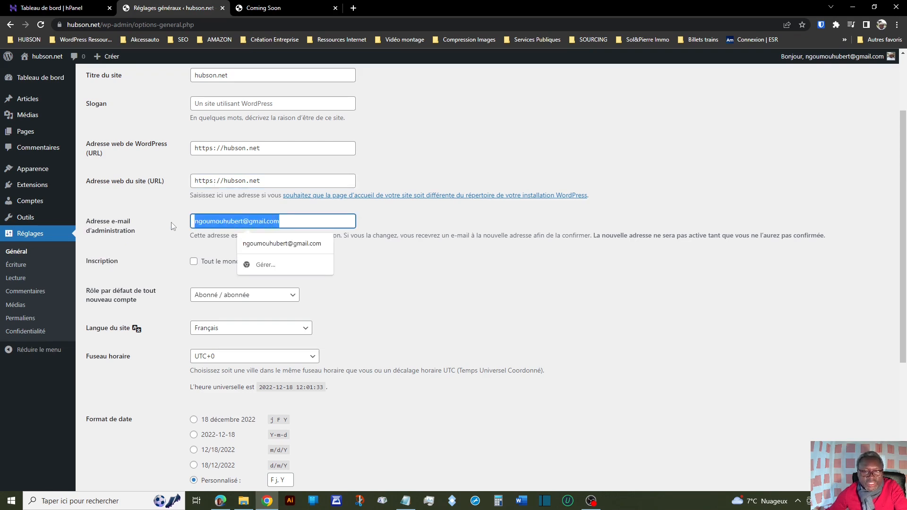
pyautogui.click(327, 223)
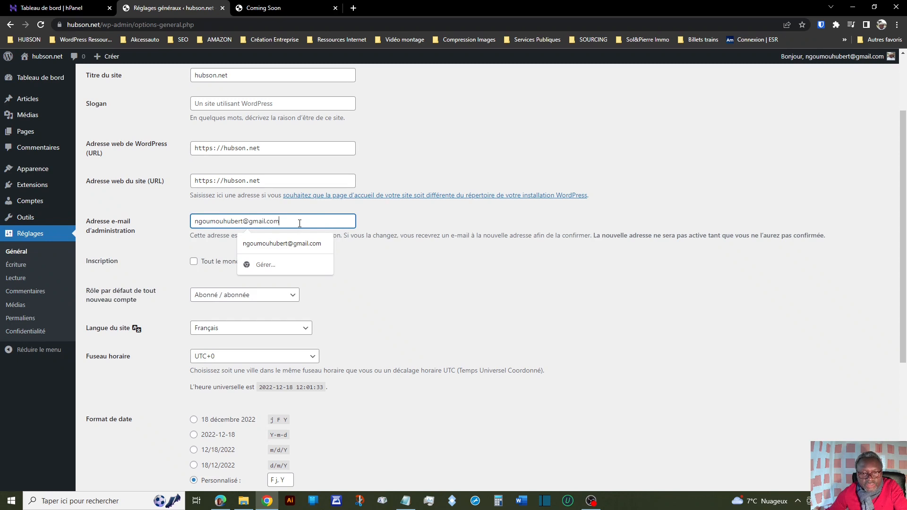
pyautogui.click(405, 271)
pyautogui.scroll(-2, 406, 271)
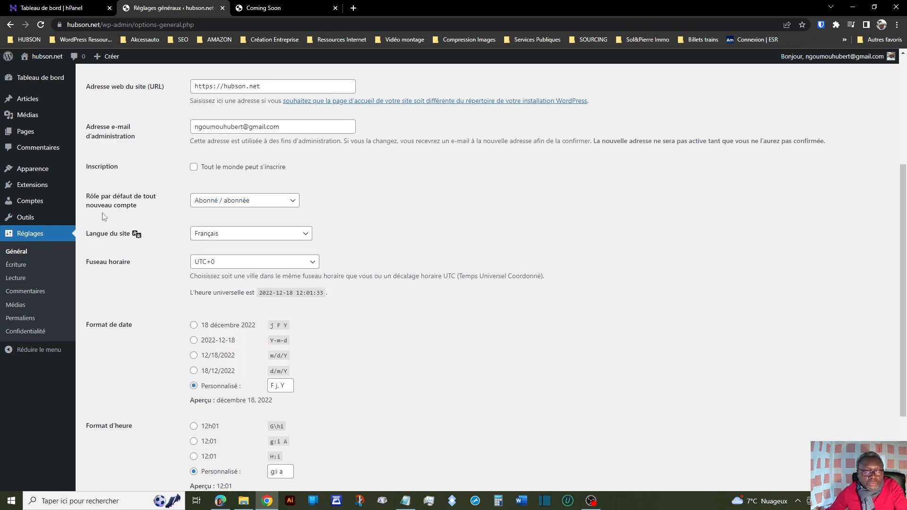
pyautogui.click(293, 204)
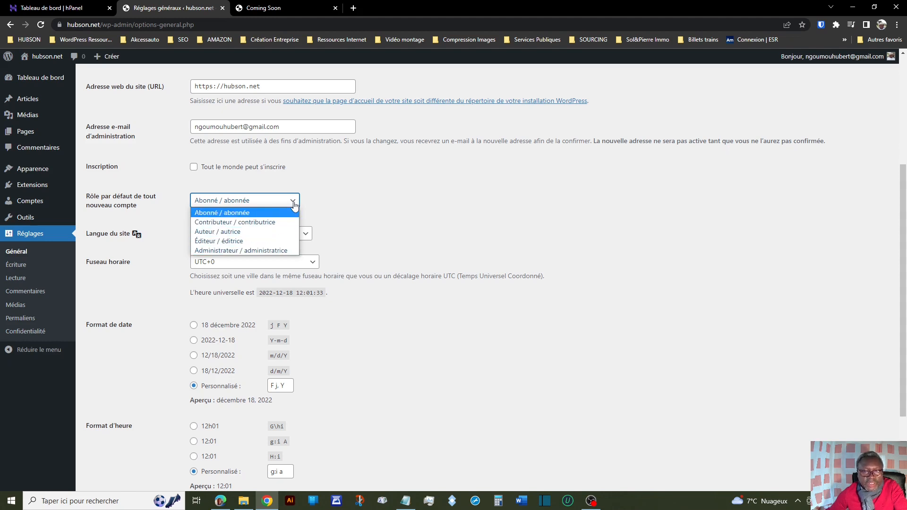
pyautogui.click(294, 204)
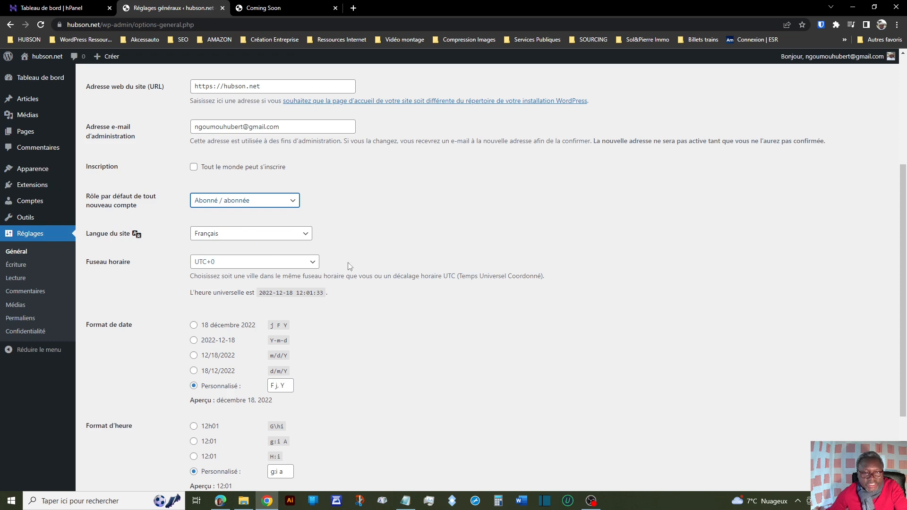
# Keep the time zone at UTC+0, set the date format to j F Y and the time format to G\hi, and save.
pyautogui.scroll(-1, 397, 254)
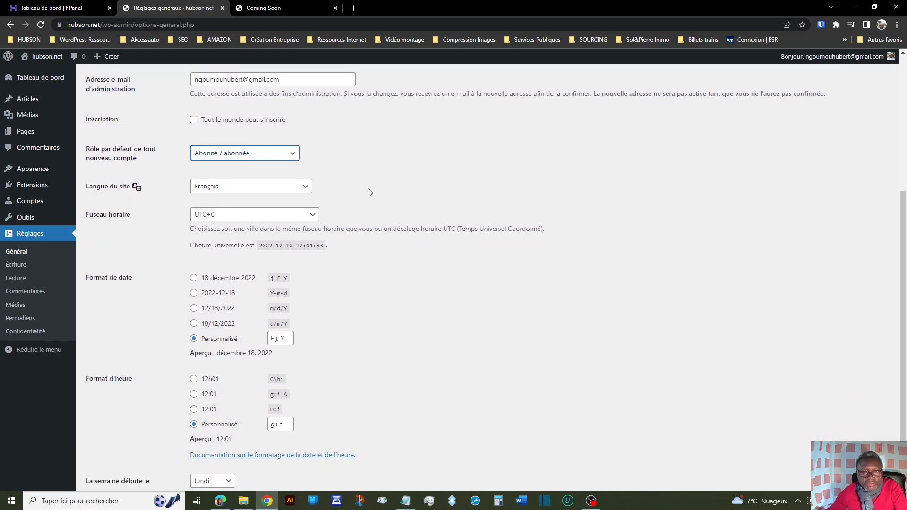
pyautogui.scroll(-1, 369, 191)
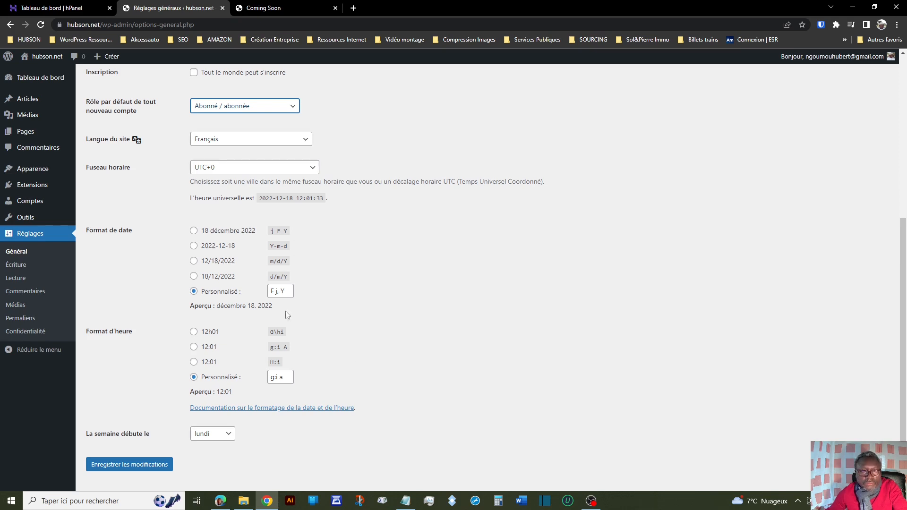
pyautogui.click(313, 170)
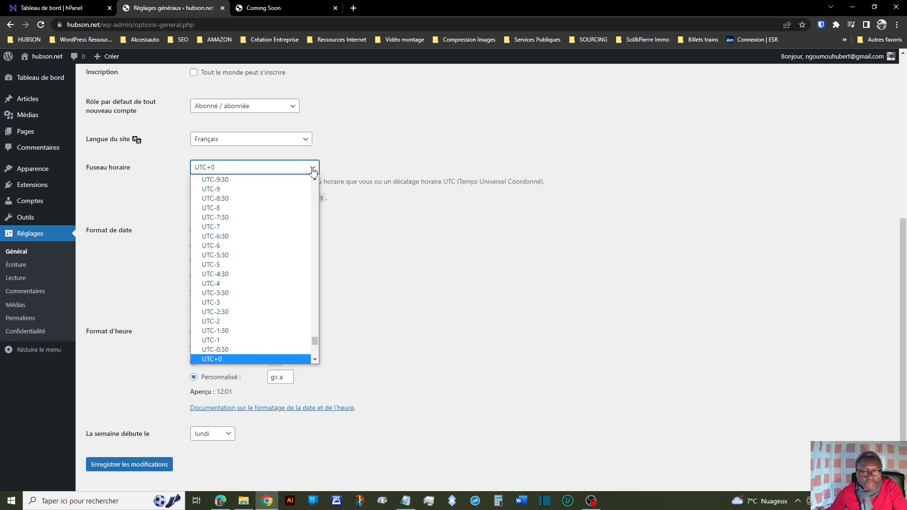
pyautogui.click(313, 169)
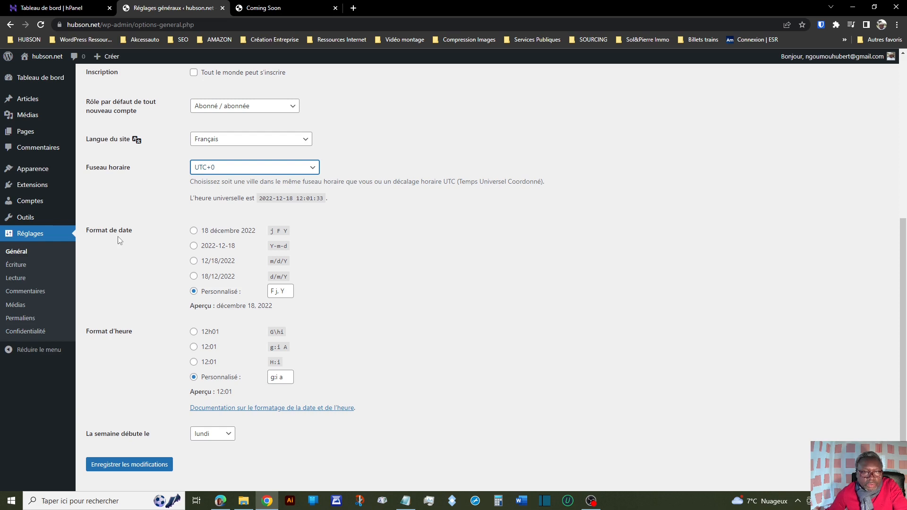
pyautogui.click(194, 231)
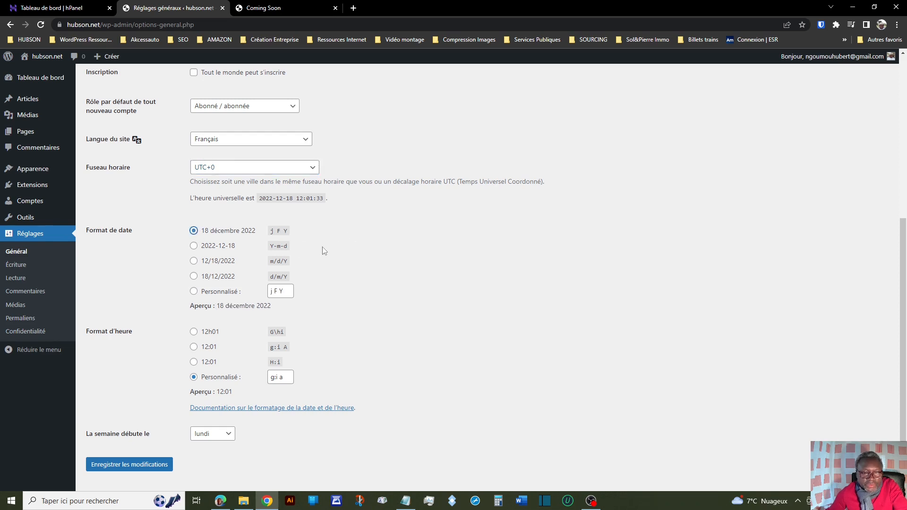
pyautogui.scroll(-1, 325, 252)
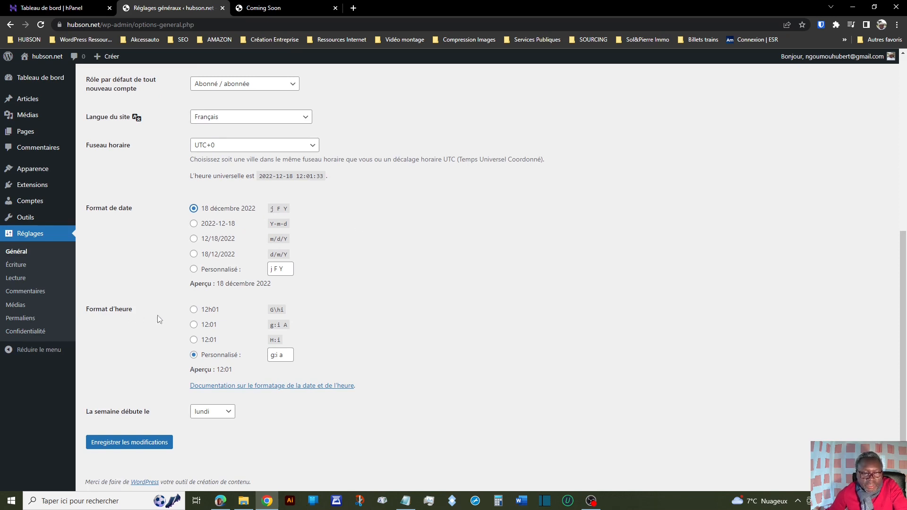
pyautogui.click(194, 310)
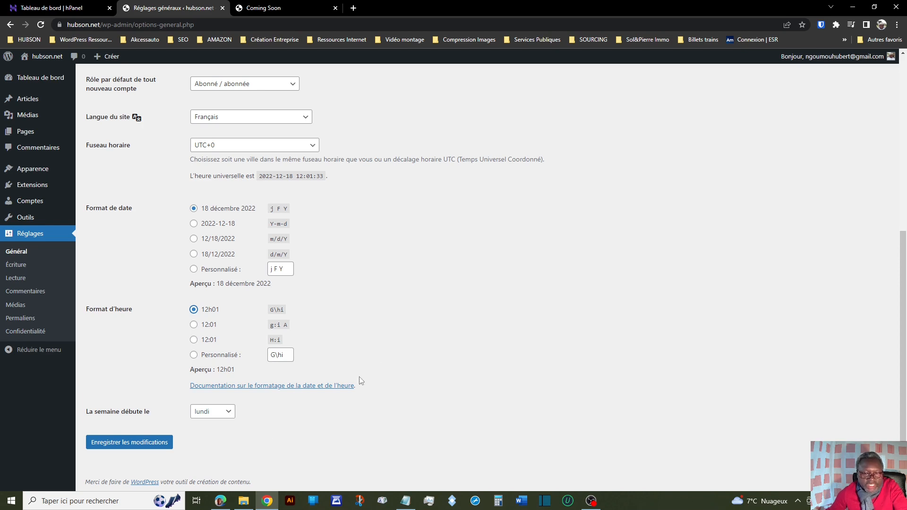
pyautogui.click(120, 443)
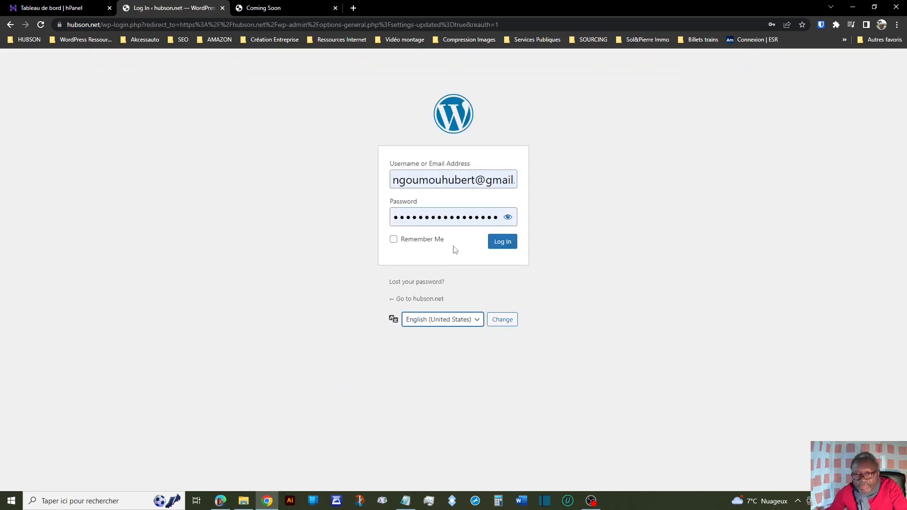
# Choose Français as the login page language and log back in with the prefilled account credentials.
pyautogui.click(478, 323)
pyautogui.click(432, 338)
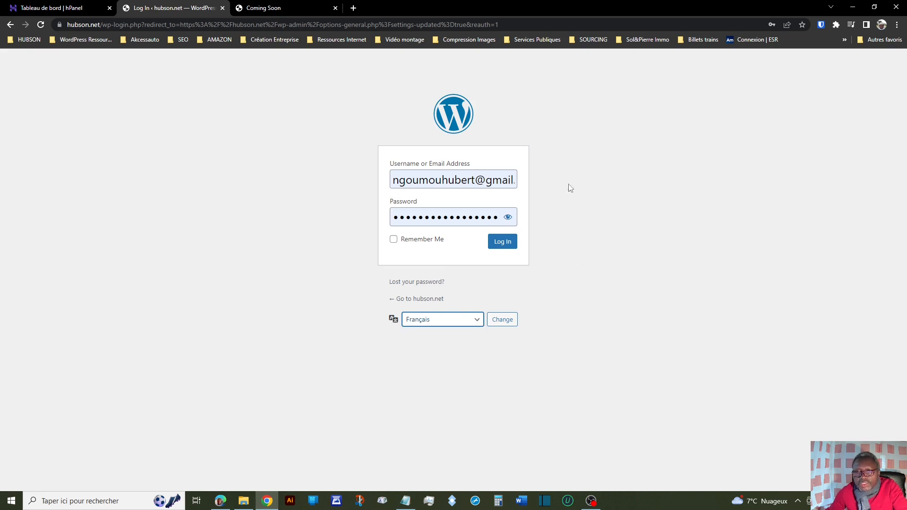
pyautogui.click(501, 244)
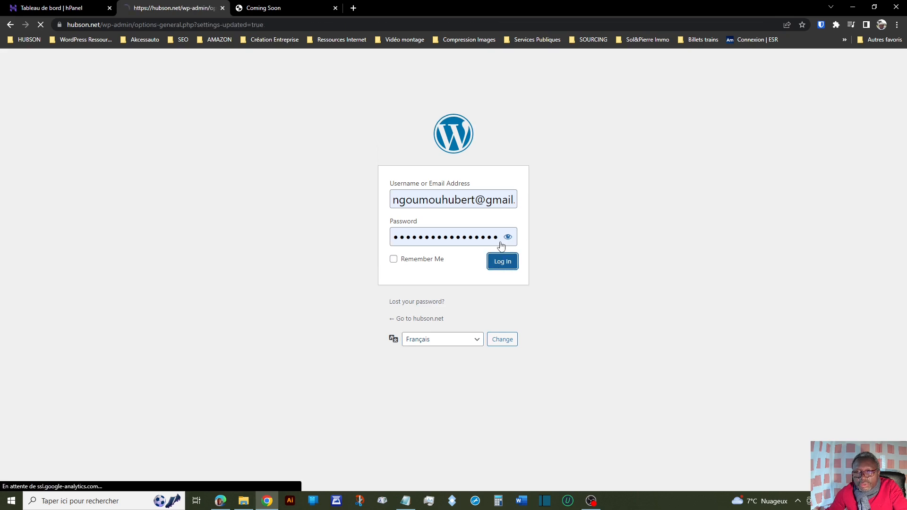
# Check the general settings from the site title to the date and time formats, and save them again.
pyautogui.scroll(-7, 408, 326)
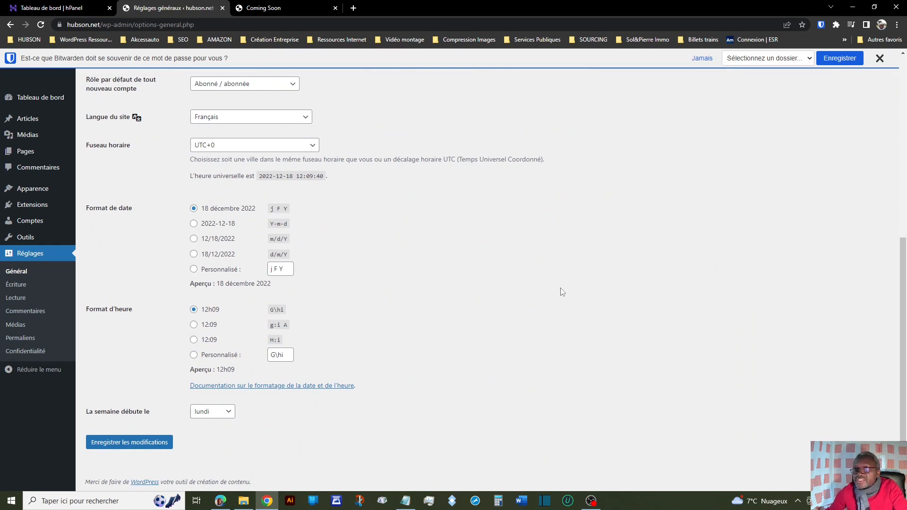
pyautogui.scroll(5, 561, 289)
pyautogui.scroll(2, 514, 222)
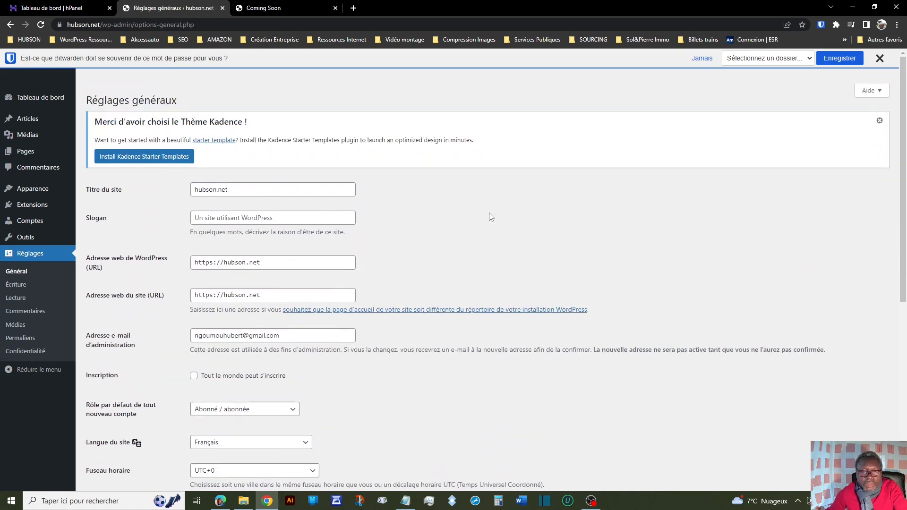
pyautogui.scroll(-7, 425, 258)
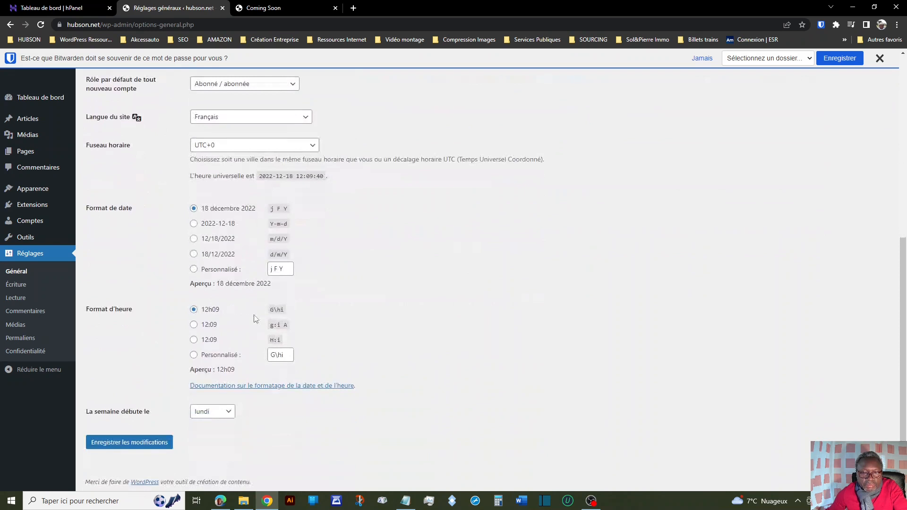
pyautogui.click(133, 446)
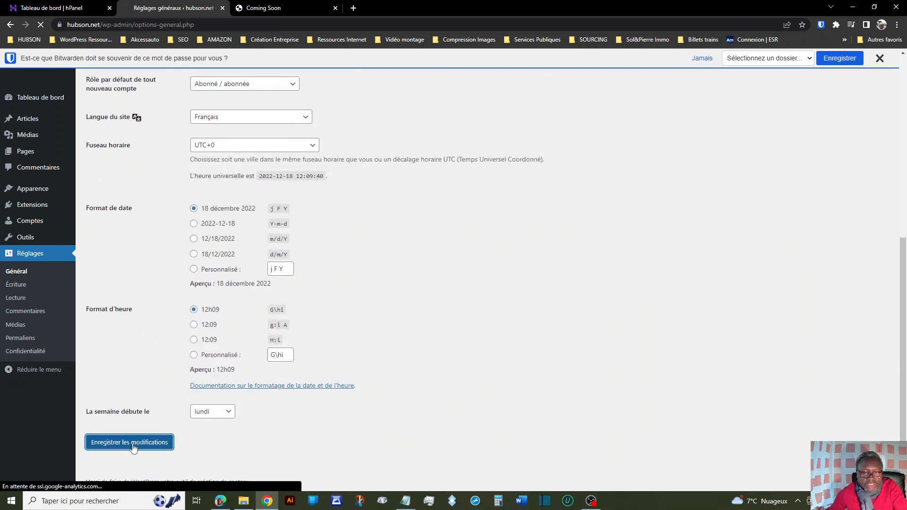
# Look over the saved general settings and dismiss both the saved-settings notice and the Kadence theme notice.
pyautogui.scroll(-5, 222, 296)
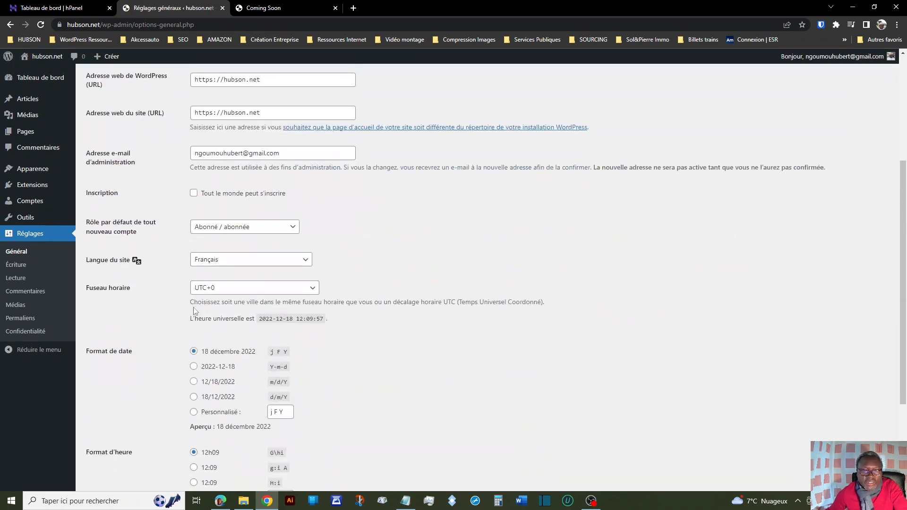
pyautogui.scroll(-2, 222, 297)
pyautogui.scroll(7, 219, 264)
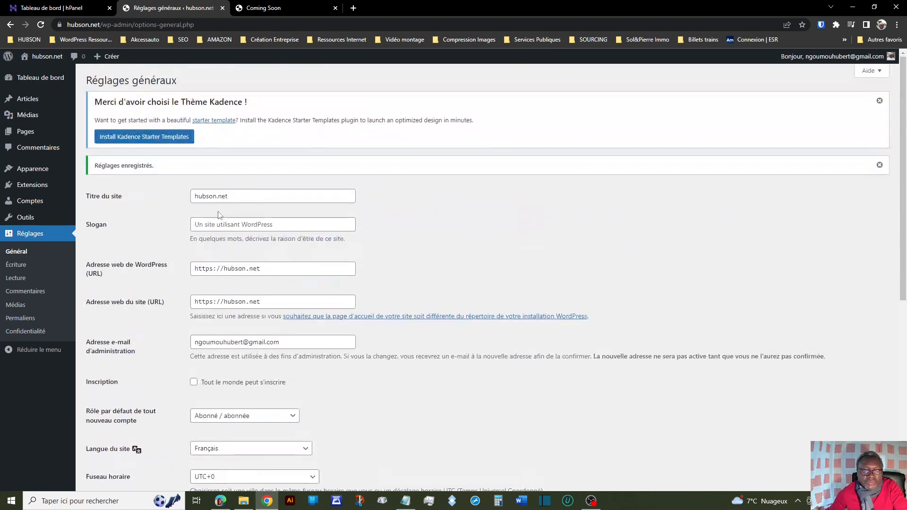
pyautogui.moveTo(110, 172)
pyautogui.click(879, 164)
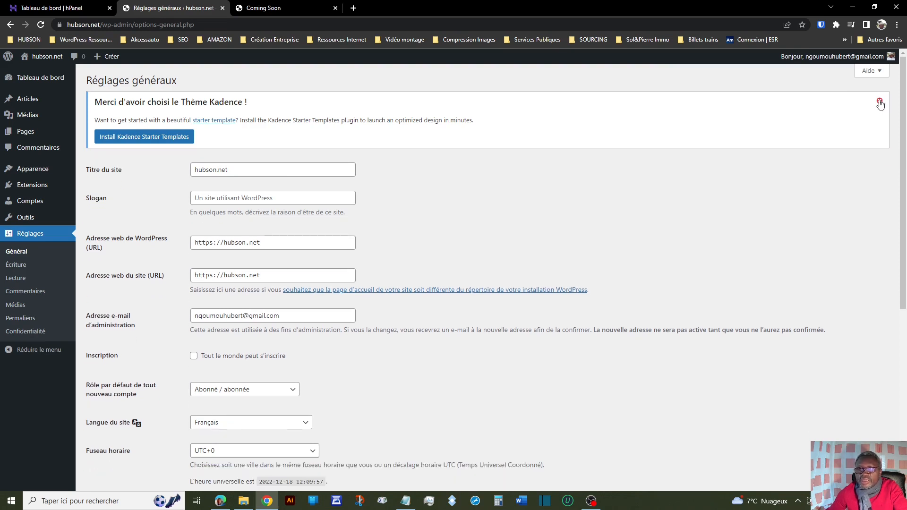
pyautogui.click(879, 102)
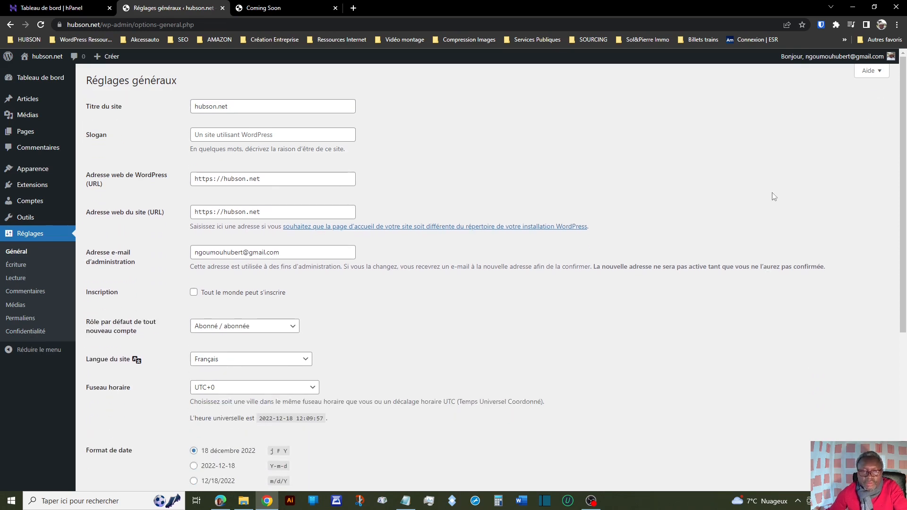
# View the writing settings, and in the reading settings ask search engines not to index the site and save.
pyautogui.click(24, 272)
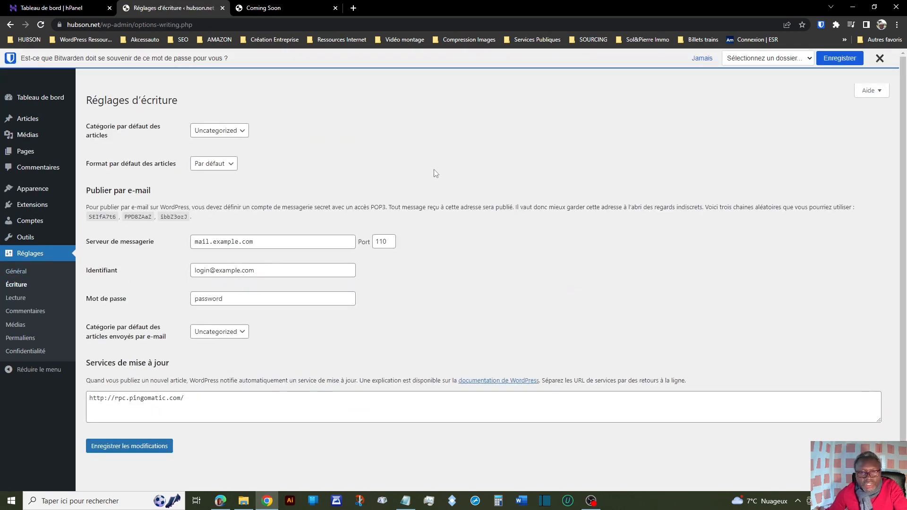
pyautogui.scroll(-1, 443, 340)
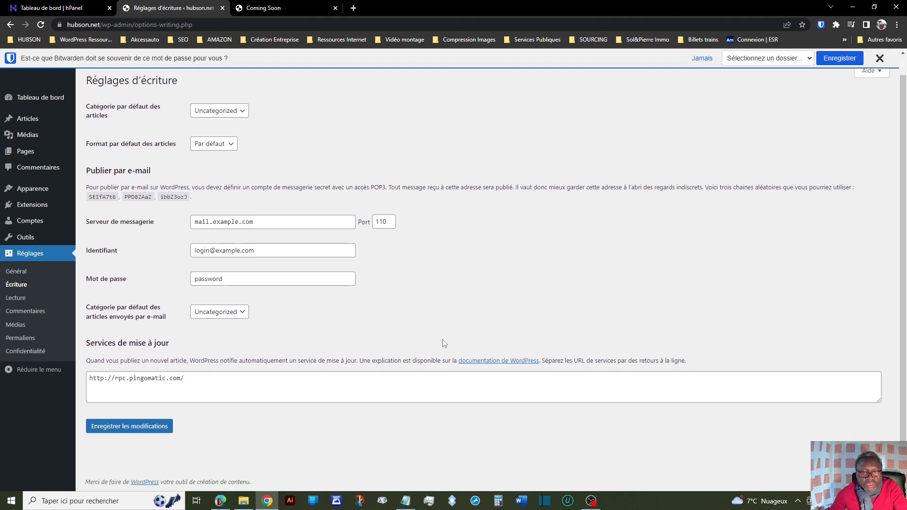
pyautogui.click(29, 303)
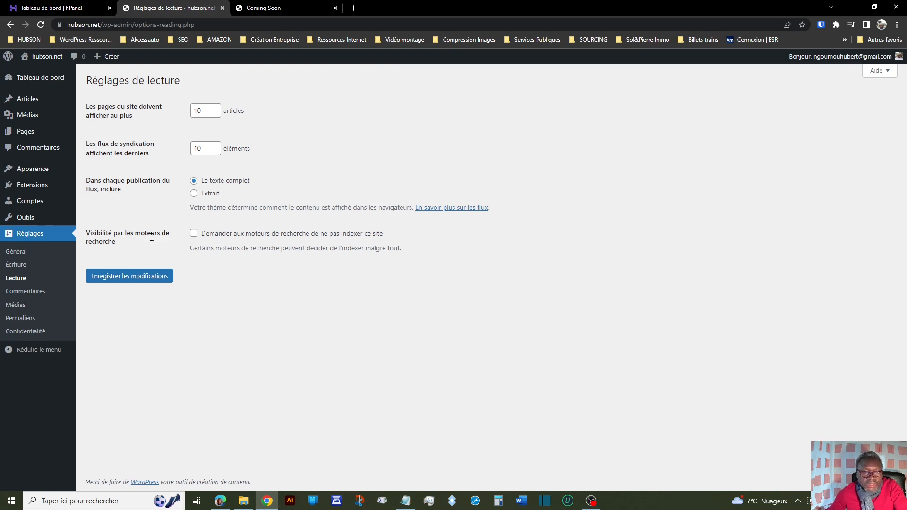
pyautogui.click(193, 233)
pyautogui.click(137, 281)
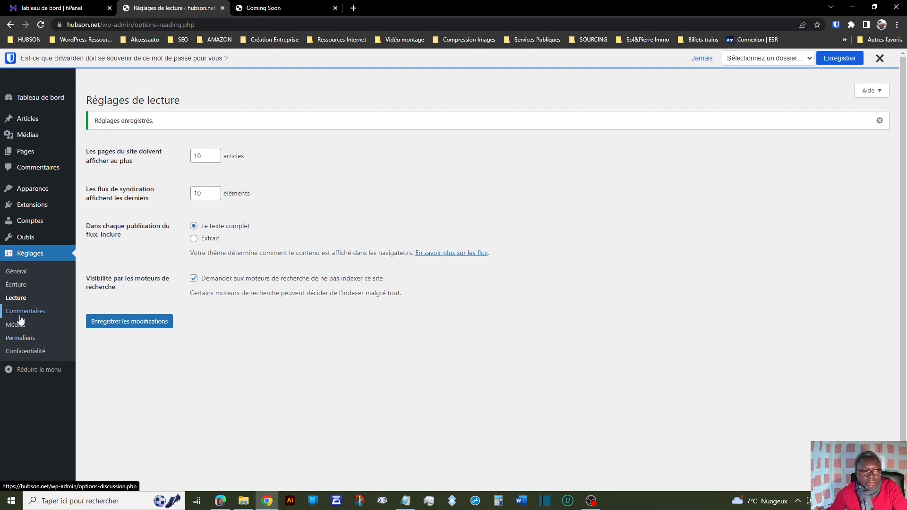
# Look through the comment settings, including the avatar options, and view the media settings with their image sizes.
pyautogui.click(34, 311)
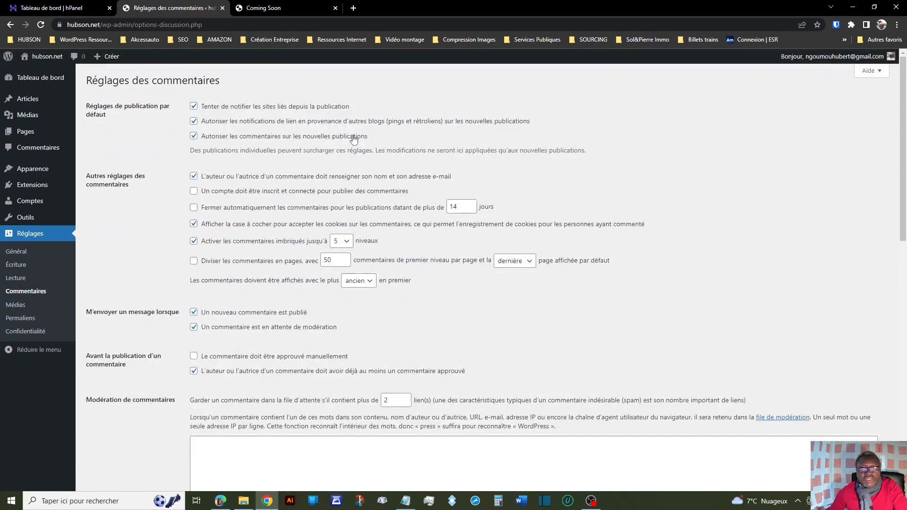
pyautogui.scroll(-4, 357, 146)
pyautogui.scroll(-9, 345, 214)
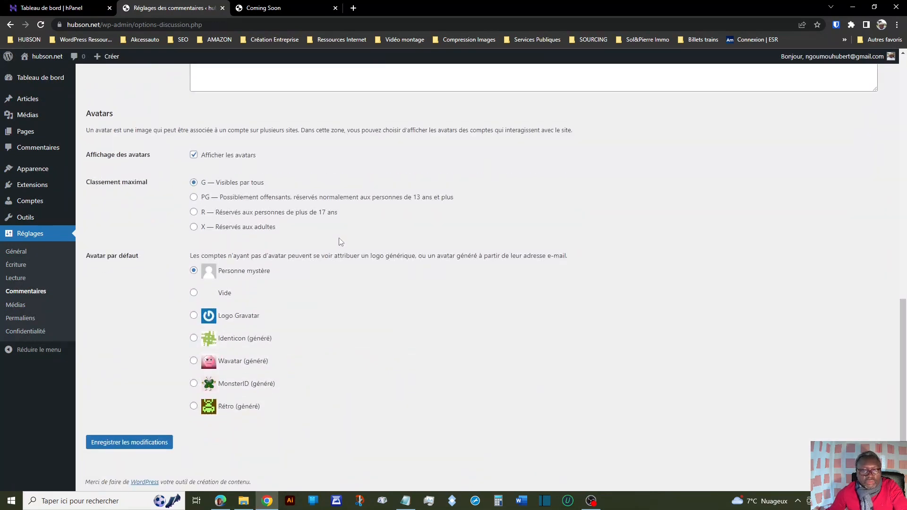
pyautogui.scroll(13, 341, 239)
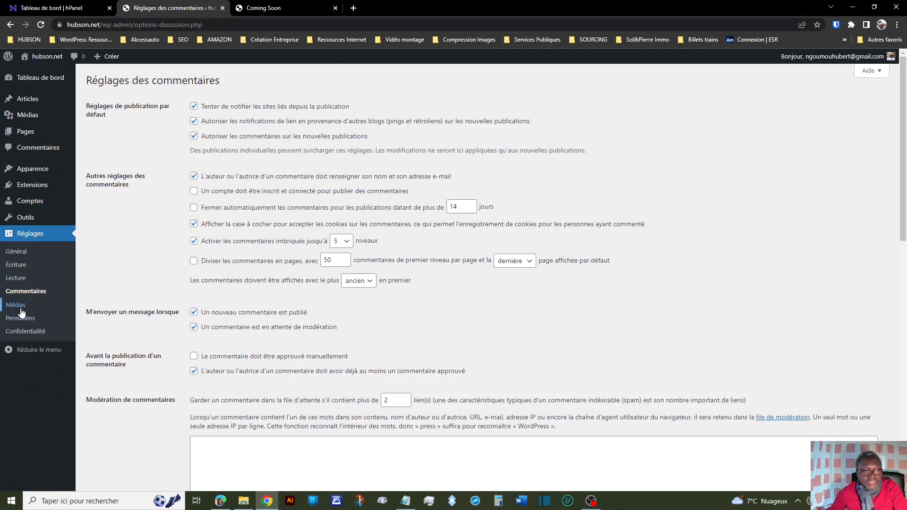
pyautogui.click(21, 310)
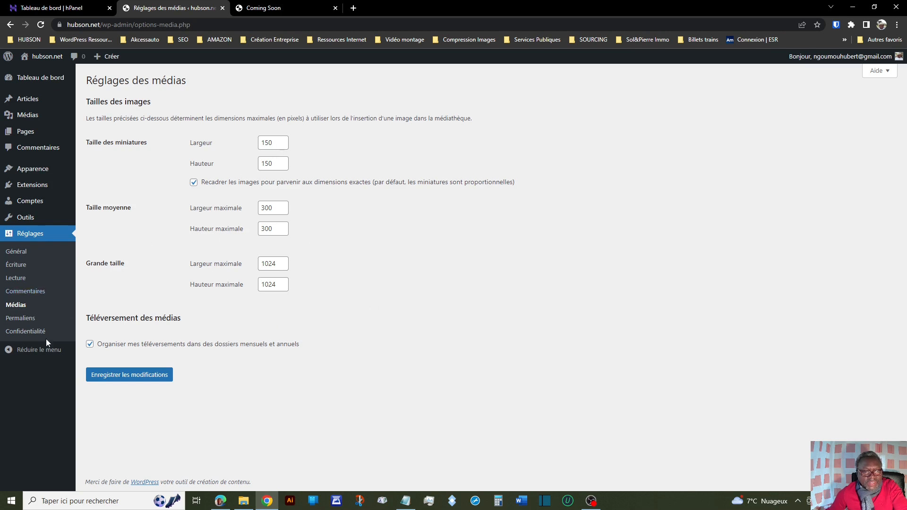
# Set the permalink structure to "Titre de la publication" and save the permalink settings.
pyautogui.click(32, 322)
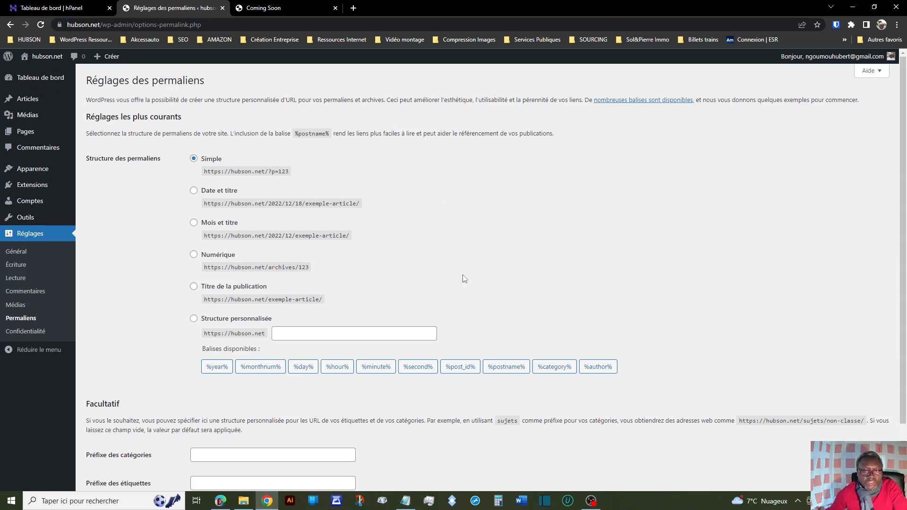
pyautogui.click(193, 286)
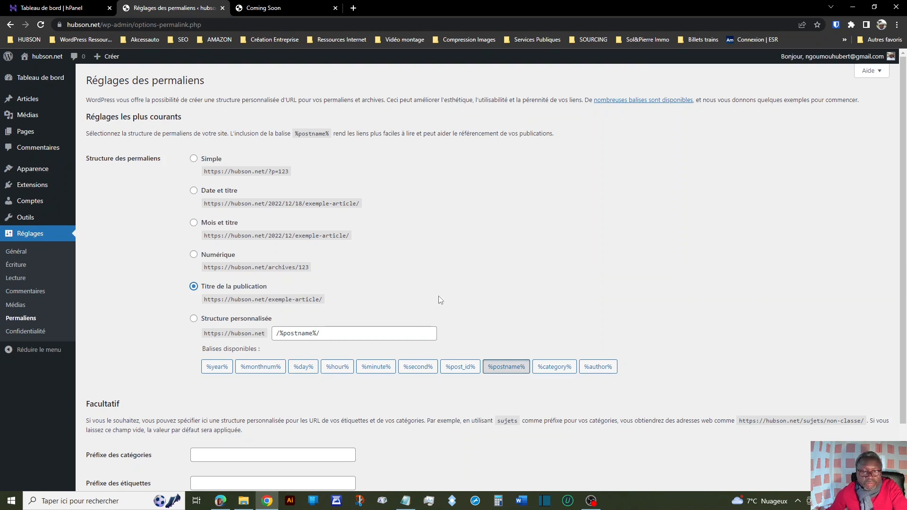
pyautogui.scroll(-1, 440, 300)
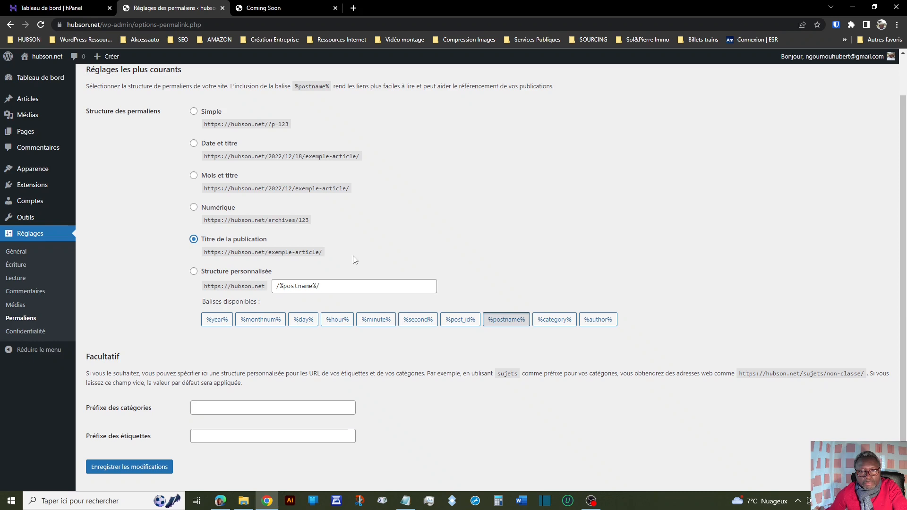
pyautogui.scroll(-1, 355, 260)
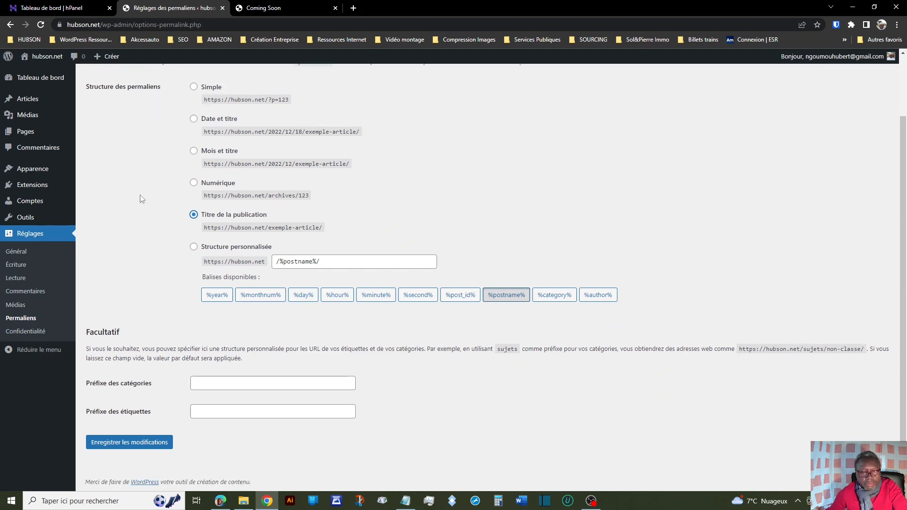
pyautogui.click(121, 444)
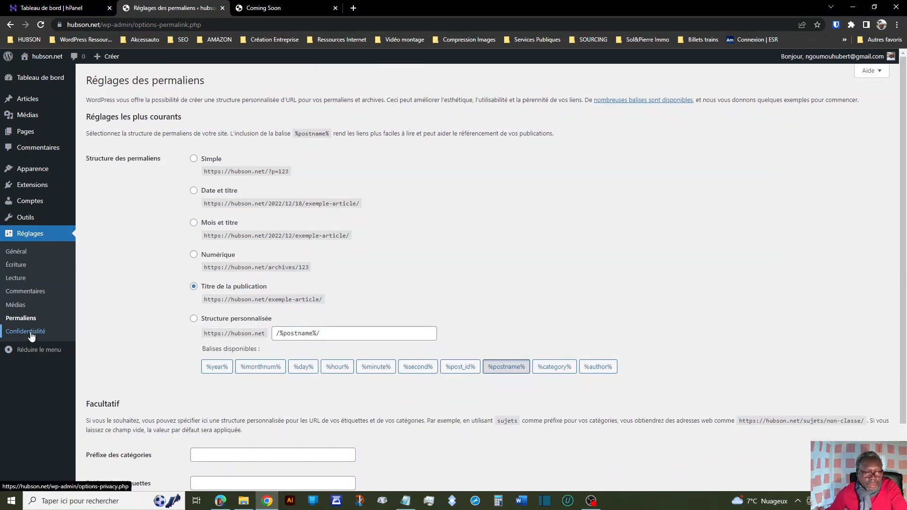
# View the privacy settings, and open the privacy policy guide to read through its suggested sections.
pyautogui.click(27, 333)
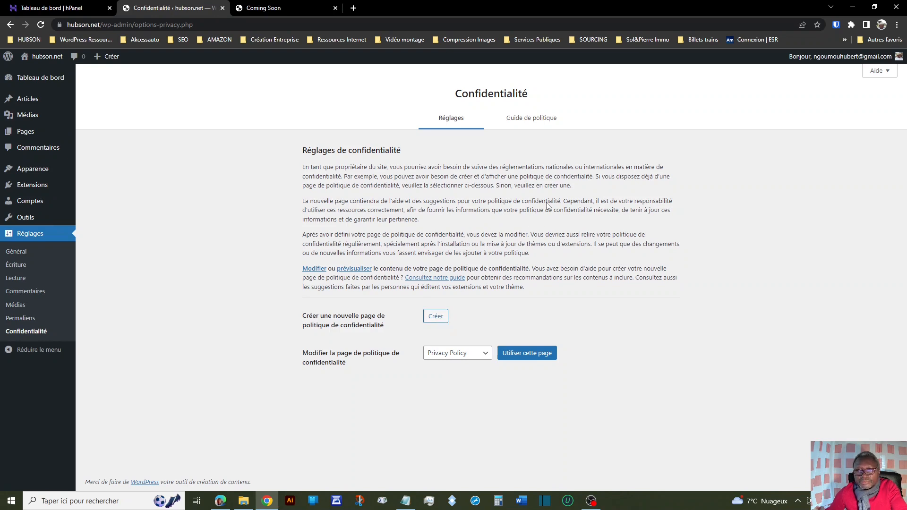
pyautogui.click(545, 123)
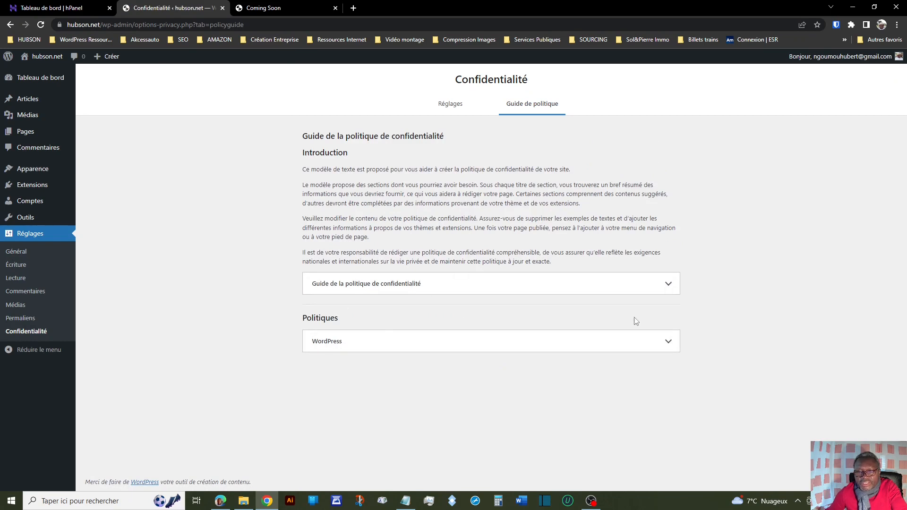
pyautogui.click(668, 287)
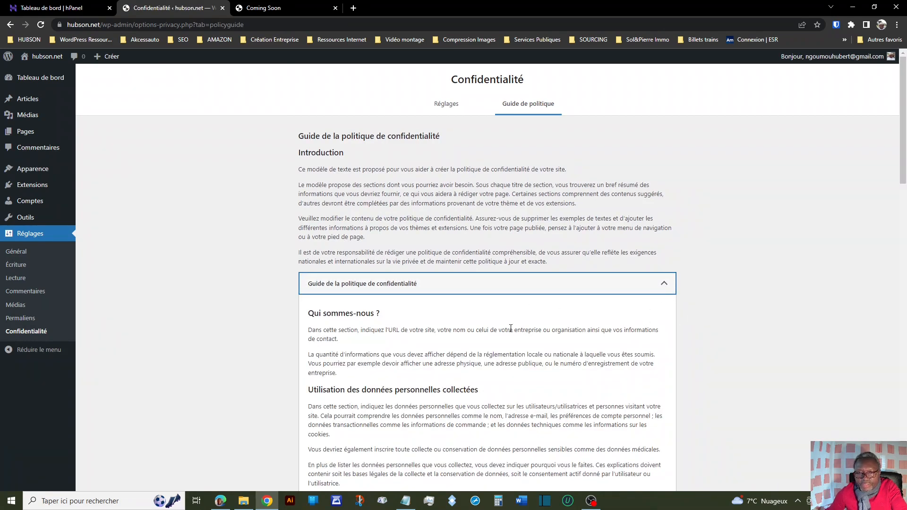
pyautogui.scroll(-10, 510, 328)
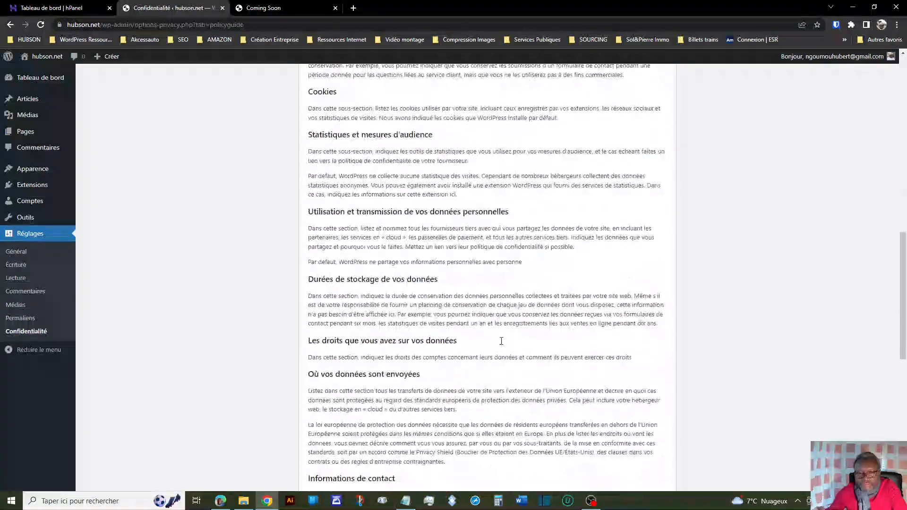
# Read the rest of the privacy policy guide, collapse its text and return to the privacy settings.
pyautogui.scroll(-8, 502, 341)
pyautogui.scroll(20, 501, 344)
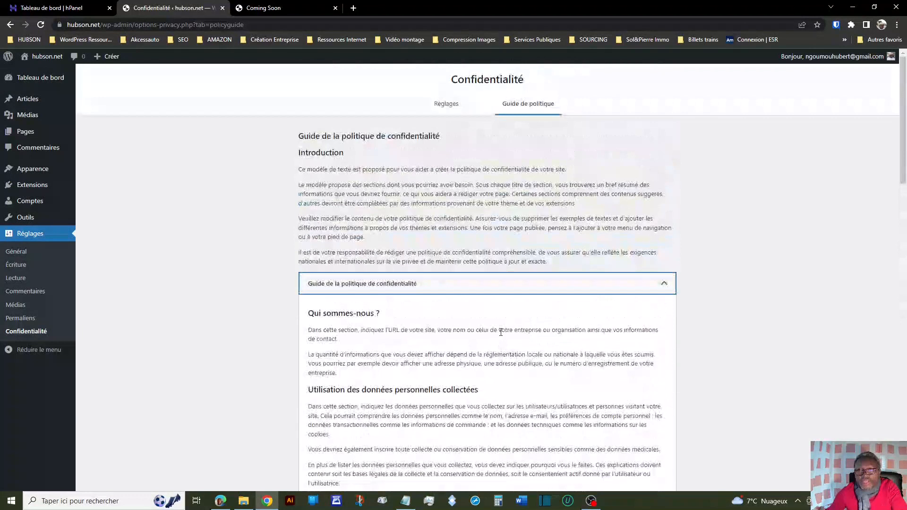
pyautogui.click(663, 284)
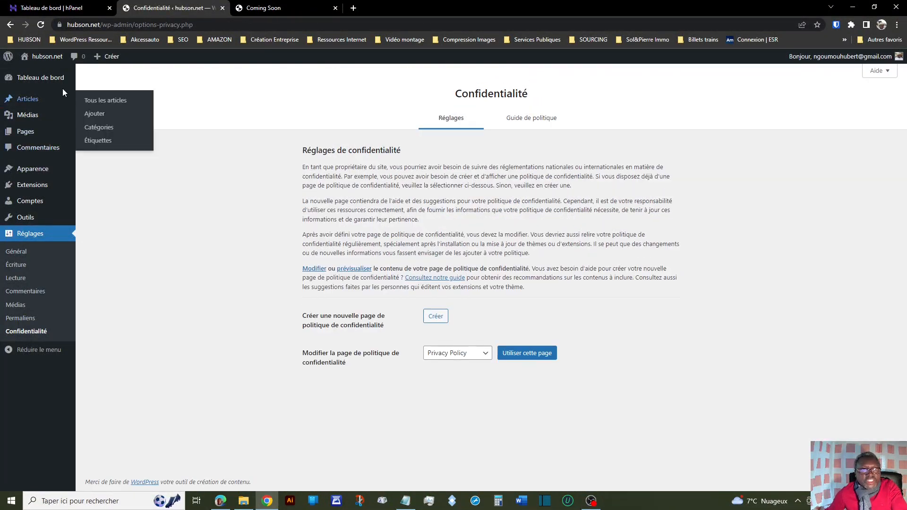
# Collapse the administration menu to its compact form and expand it again.
pyautogui.moveTo(41, 109)
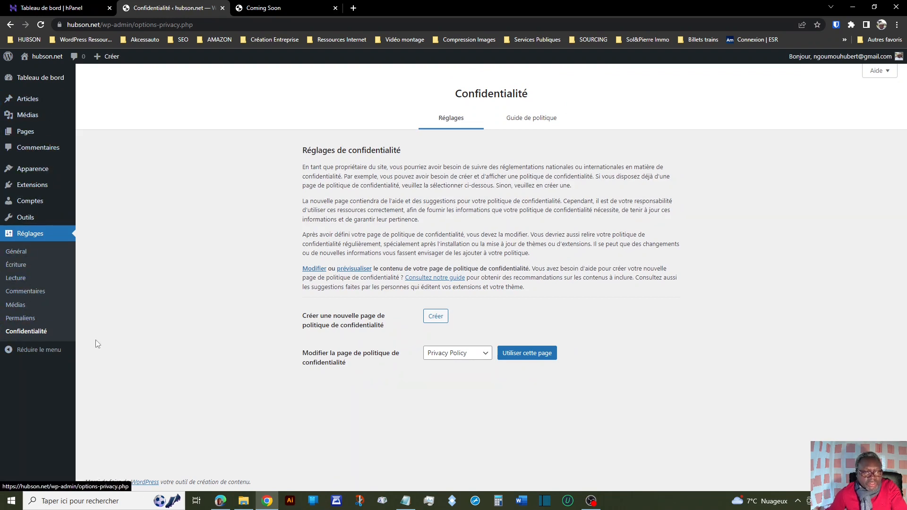
pyautogui.click(37, 351)
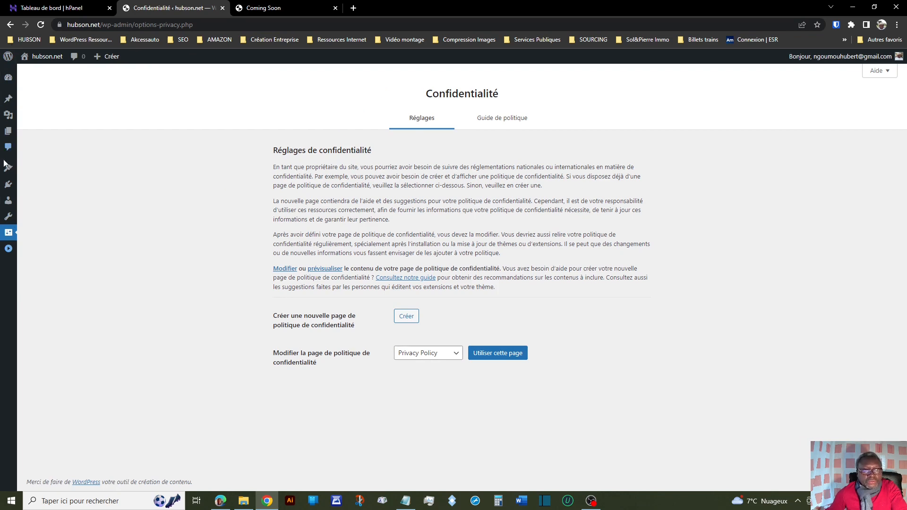
pyautogui.click(8, 250)
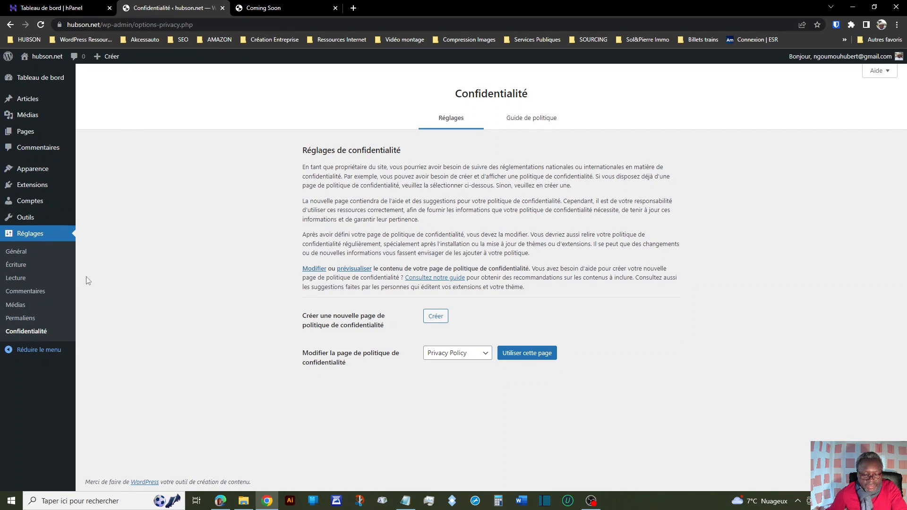
# View the personal profile and the list of all accounts, and open the administrator account for editing.
pyautogui.moveTo(868, 62)
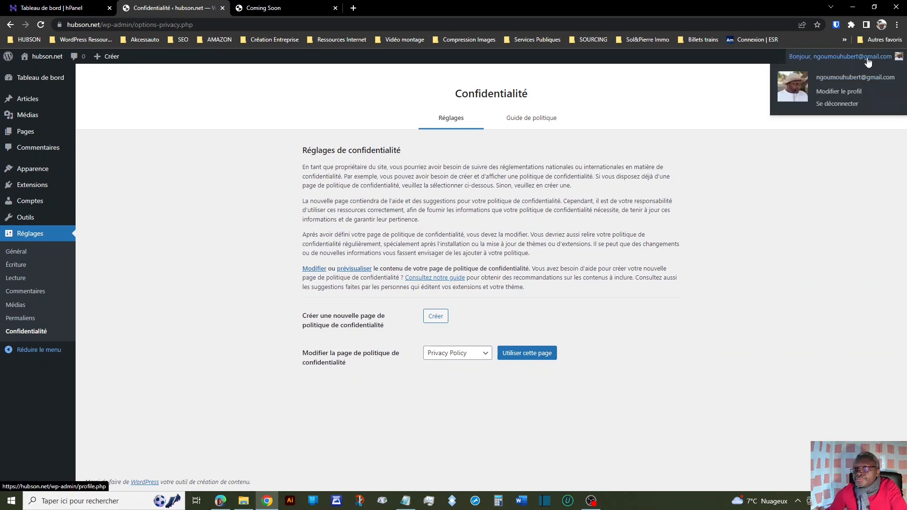
pyautogui.click(868, 61)
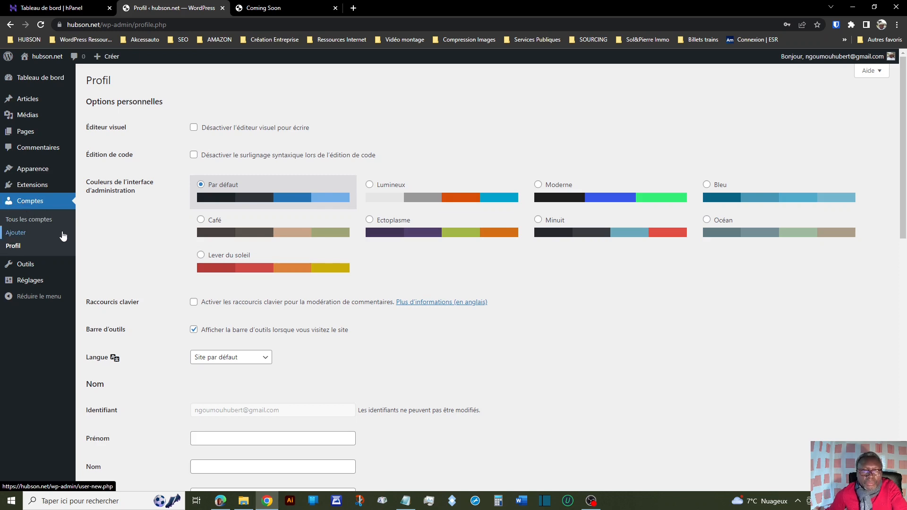
pyautogui.click(29, 204)
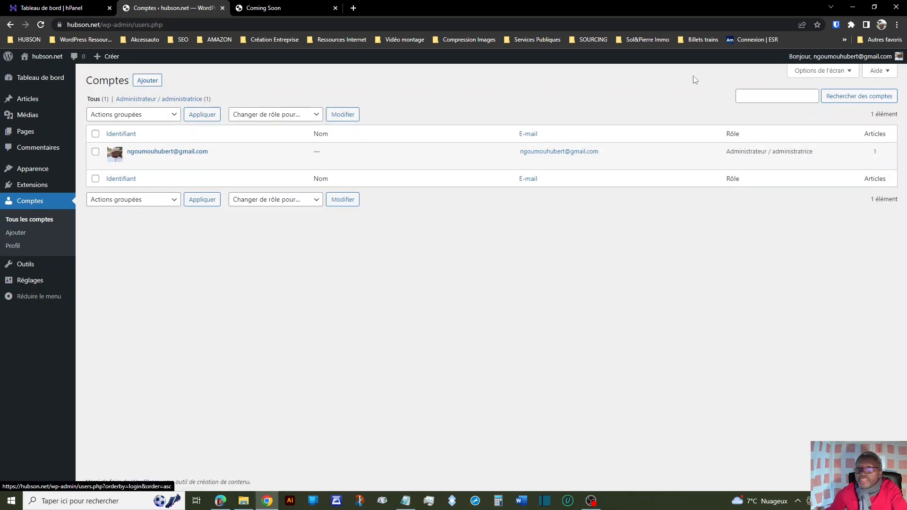
pyautogui.moveTo(875, 58)
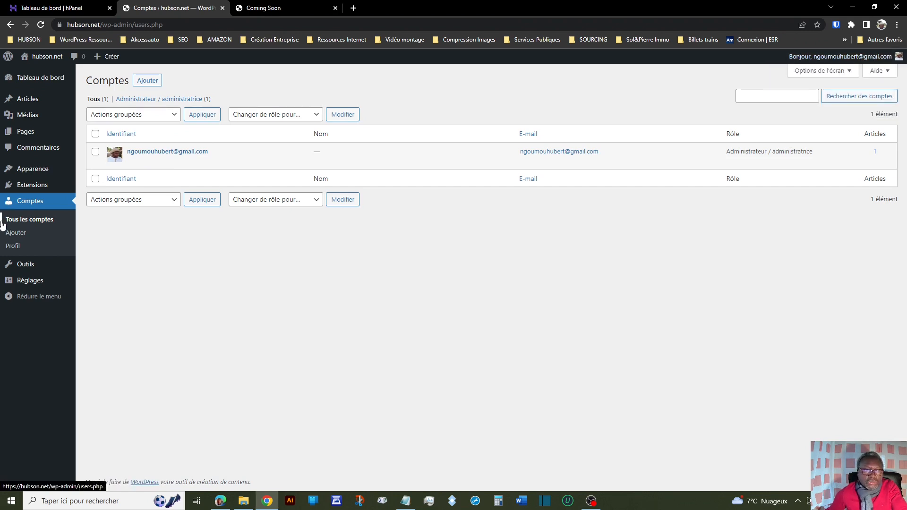
pyautogui.moveTo(143, 163)
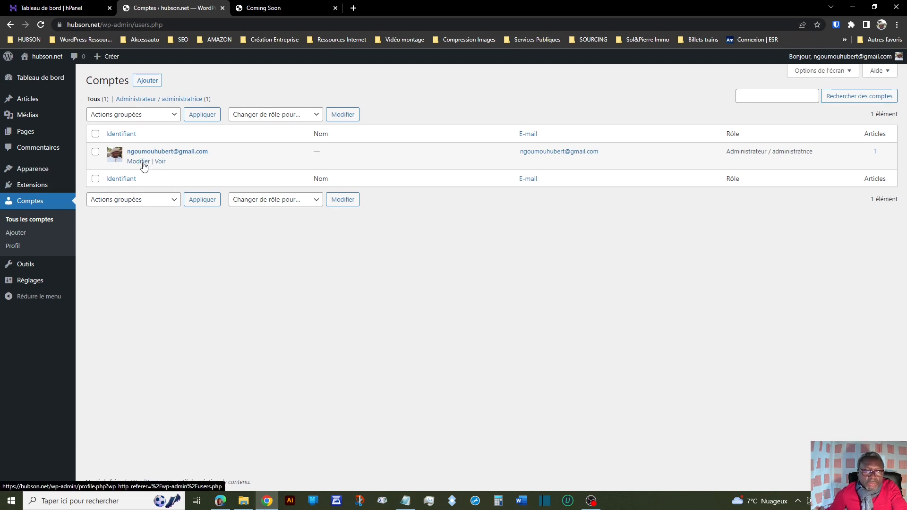
pyautogui.click(144, 162)
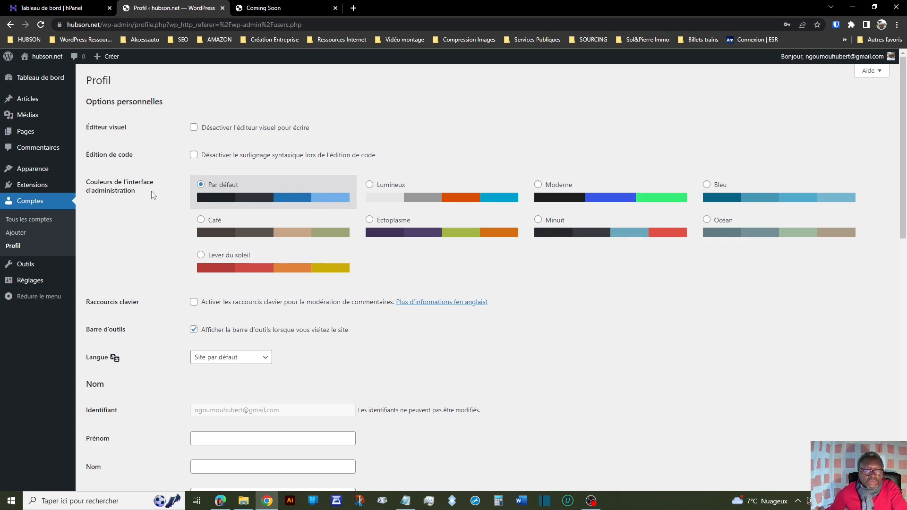
# Try the Lumineux, Moderne, Café and Ectoplasme administration colour schemes, and restore the Par défaut scheme.
pyautogui.click(370, 185)
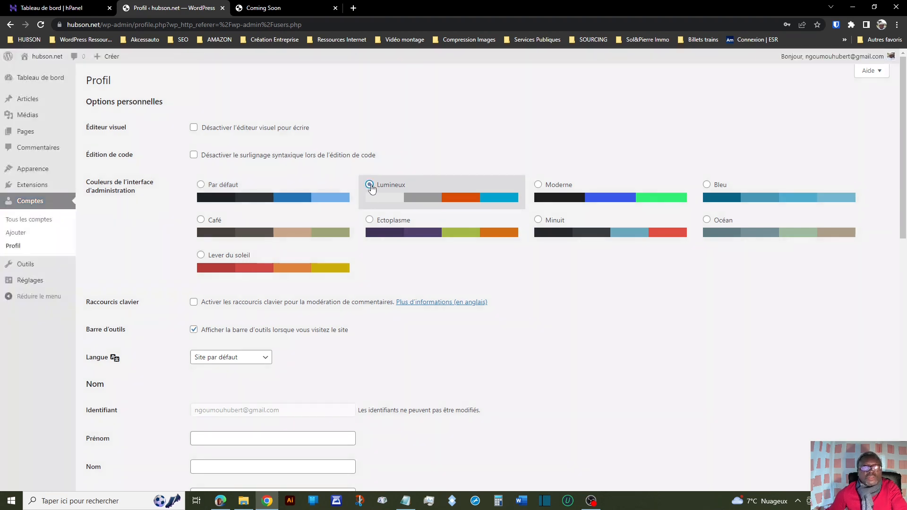
pyautogui.click(539, 185)
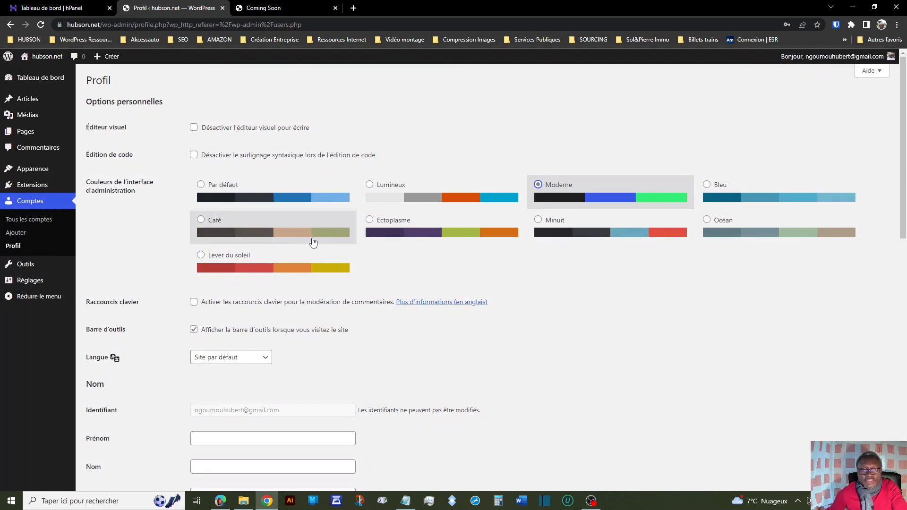
pyautogui.click(201, 221)
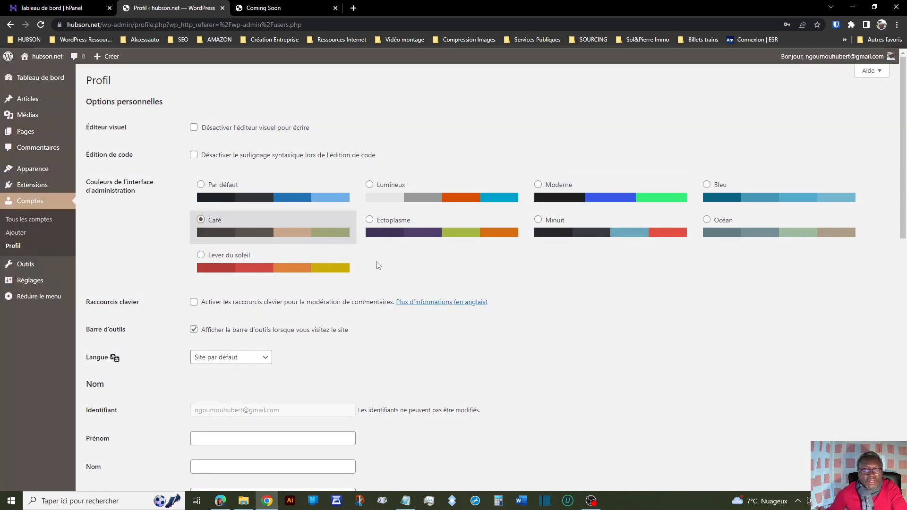
pyautogui.click(370, 221)
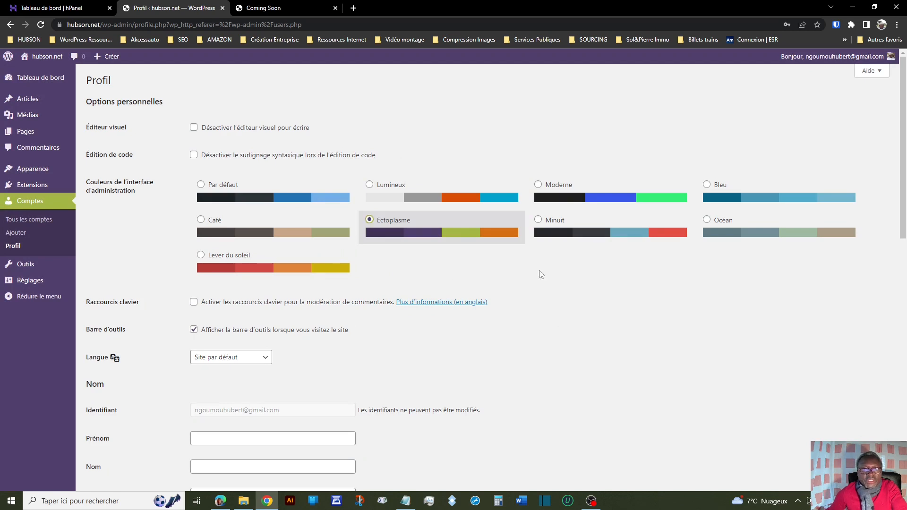
pyautogui.click(201, 184)
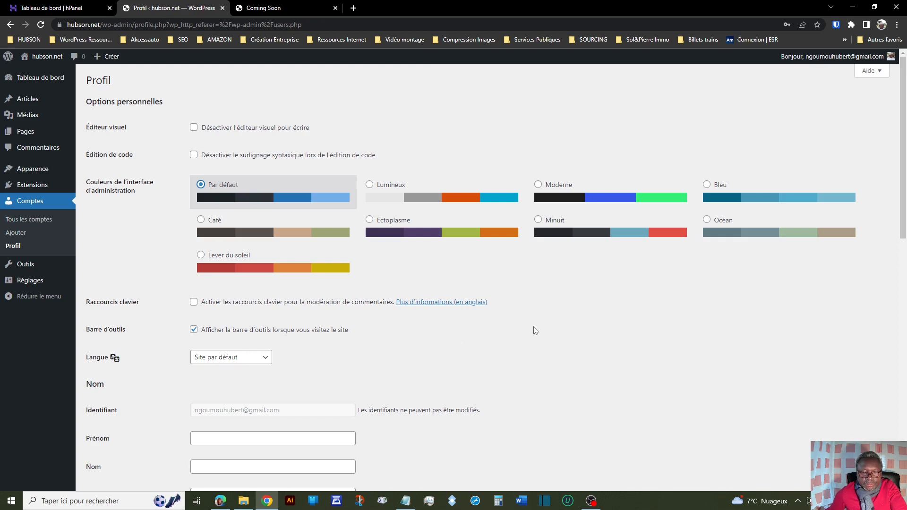
# Fill in the first and last name of the administrator profile with the browser's saved contact details.
pyautogui.scroll(-2, 458, 346)
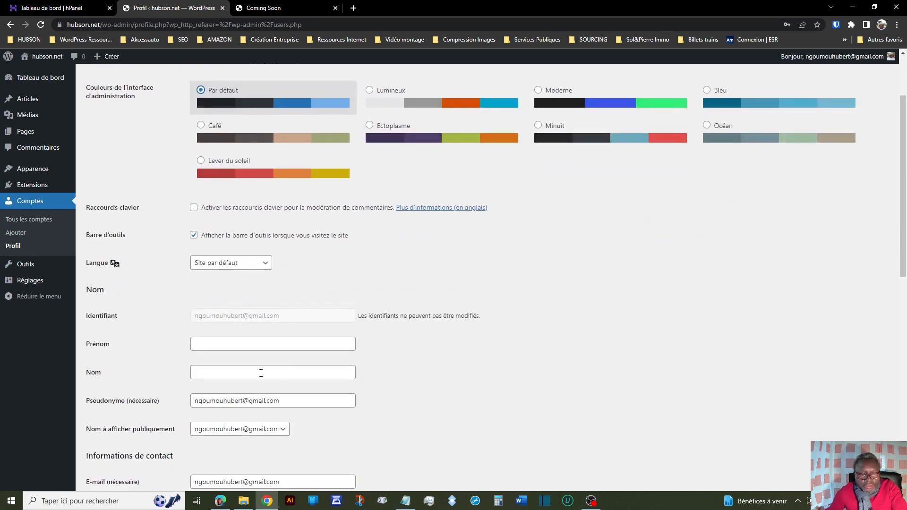
pyautogui.scroll(-1, 258, 369)
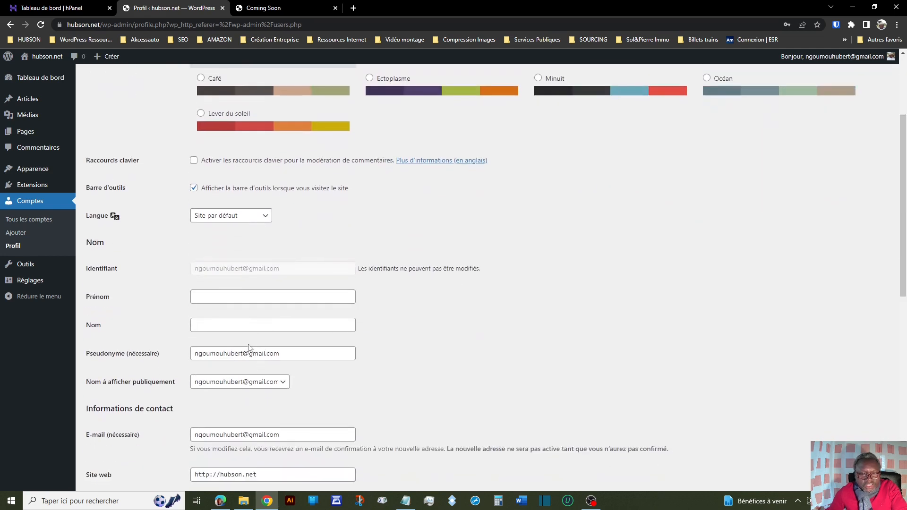
pyautogui.click(209, 295)
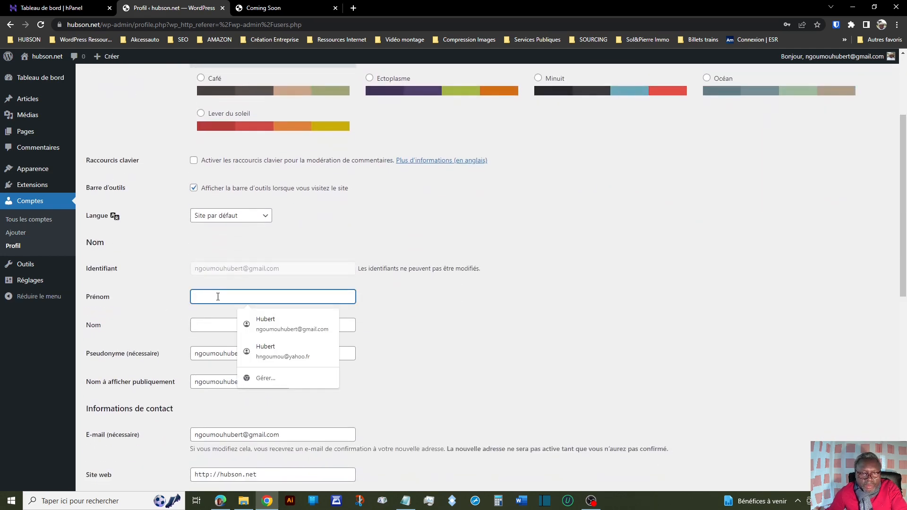
pyautogui.click(271, 322)
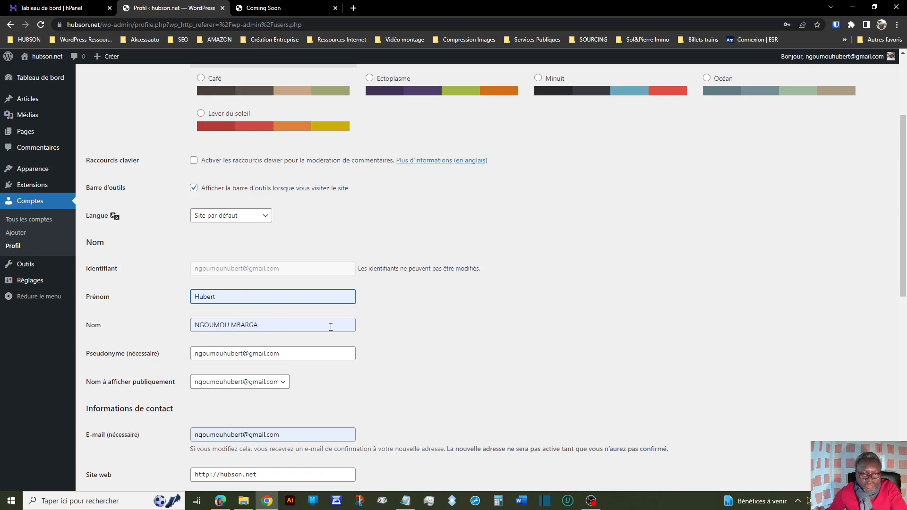
# Replace the profile's e-mail pseudonym with the account owner's first name and choose that name for public display.
pyautogui.scroll(-2, 331, 326)
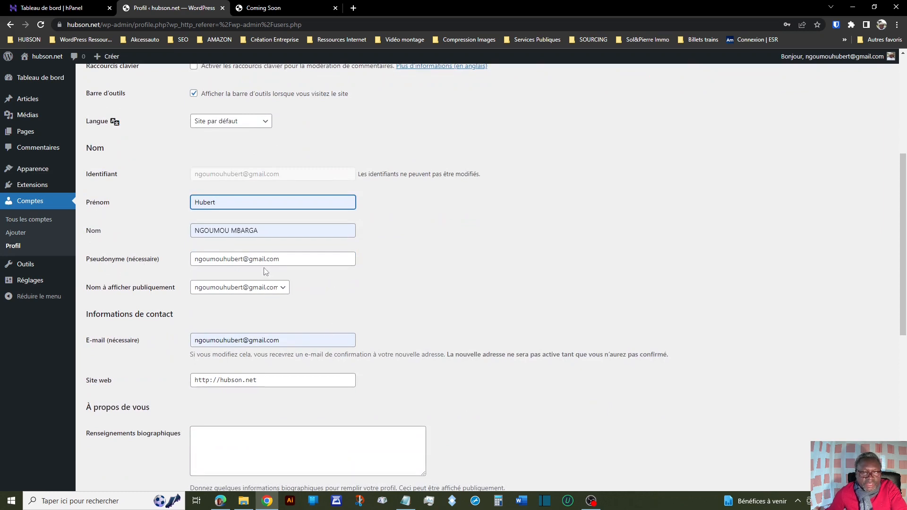
pyautogui.moveTo(287, 260); pyautogui.dragTo(160, 256)
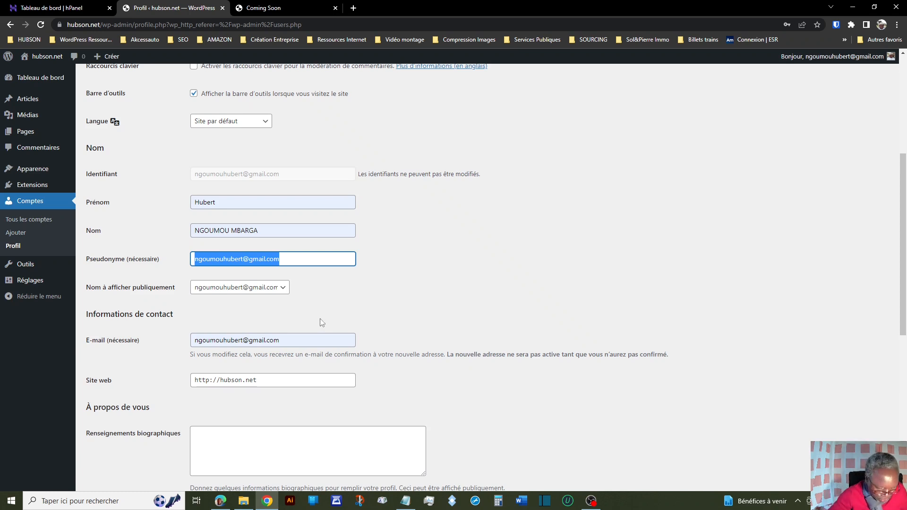
pyautogui.write('Hu')
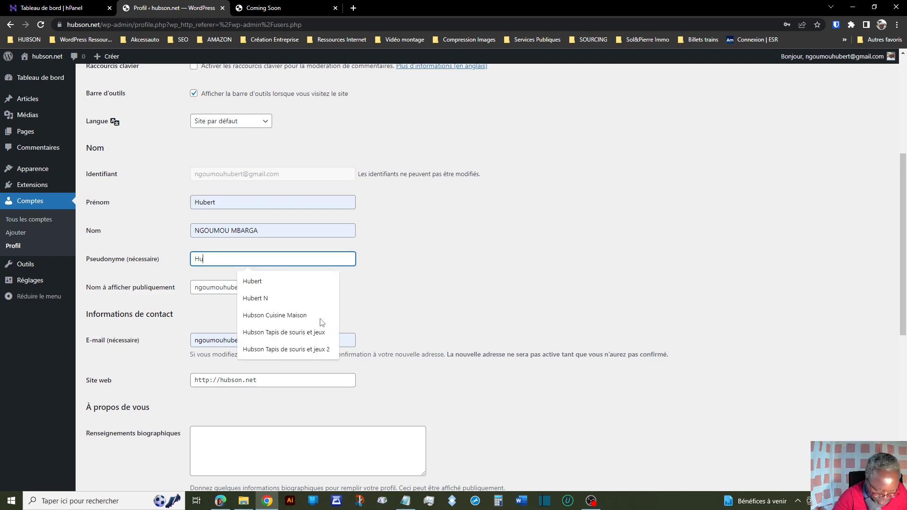
pyautogui.write('bert')
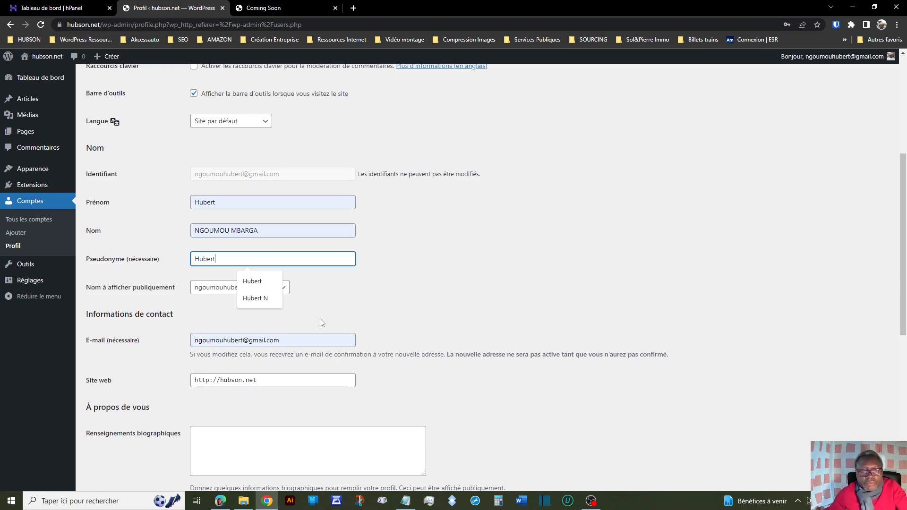
pyautogui.click(252, 281)
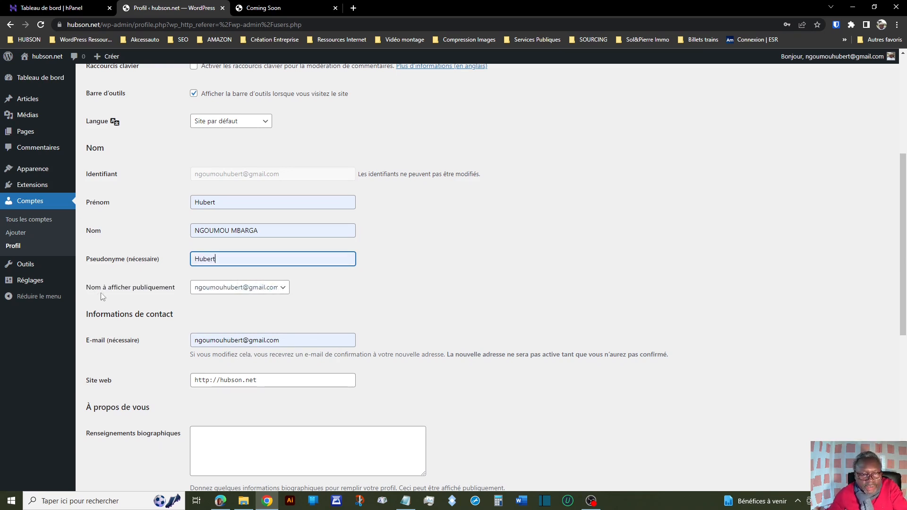
pyautogui.click(283, 290)
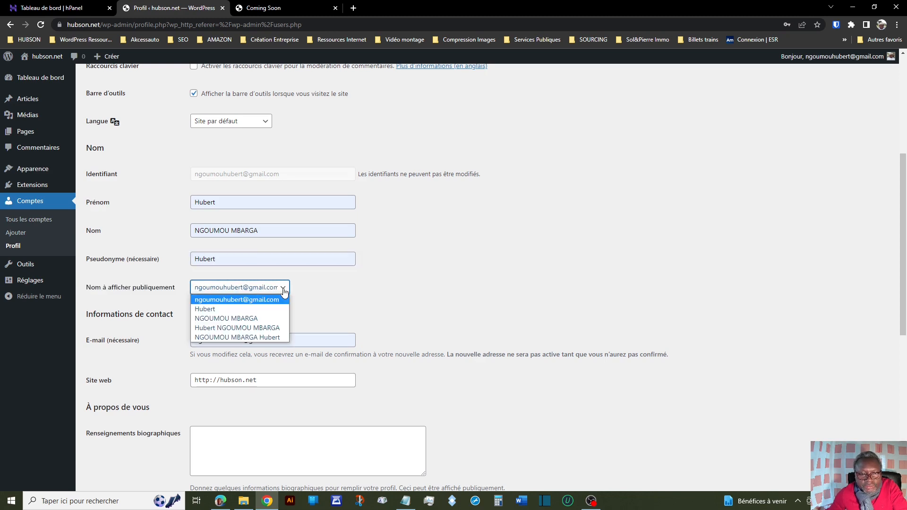
pyautogui.click(207, 310)
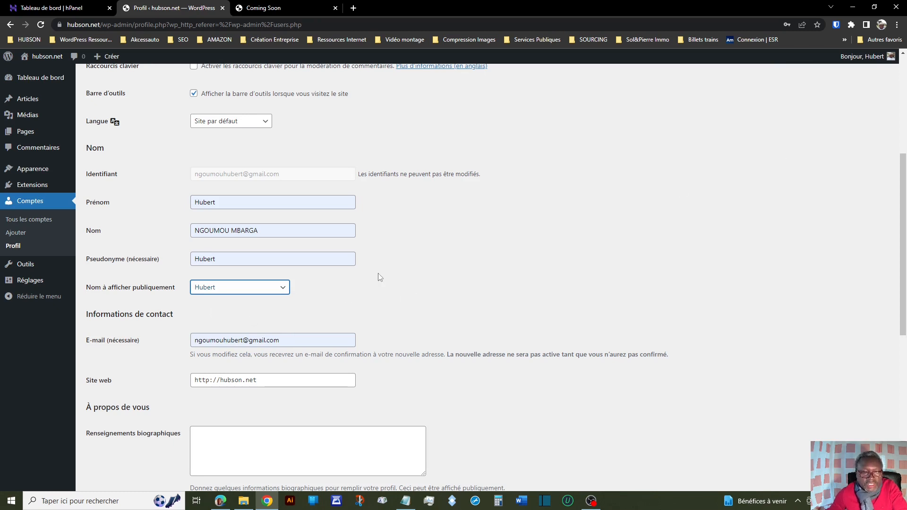
# Review the contact, biography, picture and account management sections, and update the profile.
pyautogui.scroll(-1, 376, 280)
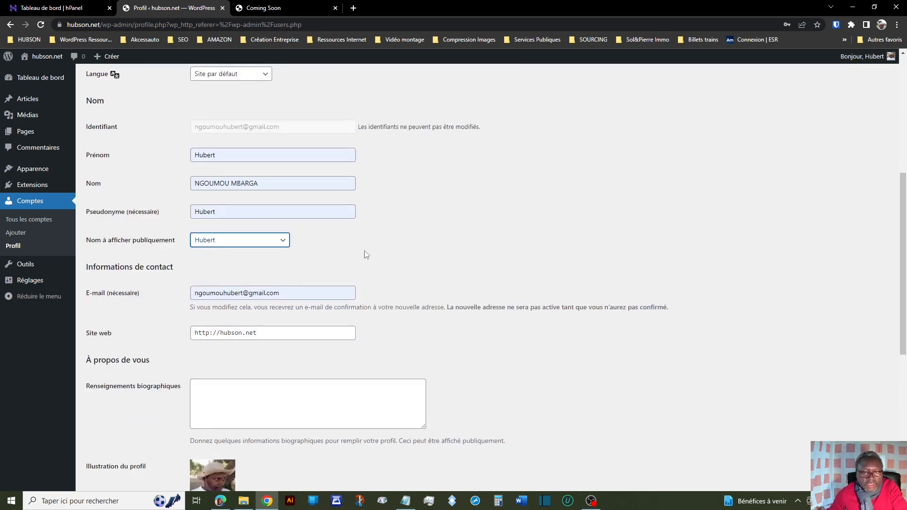
pyautogui.scroll(-1, 366, 255)
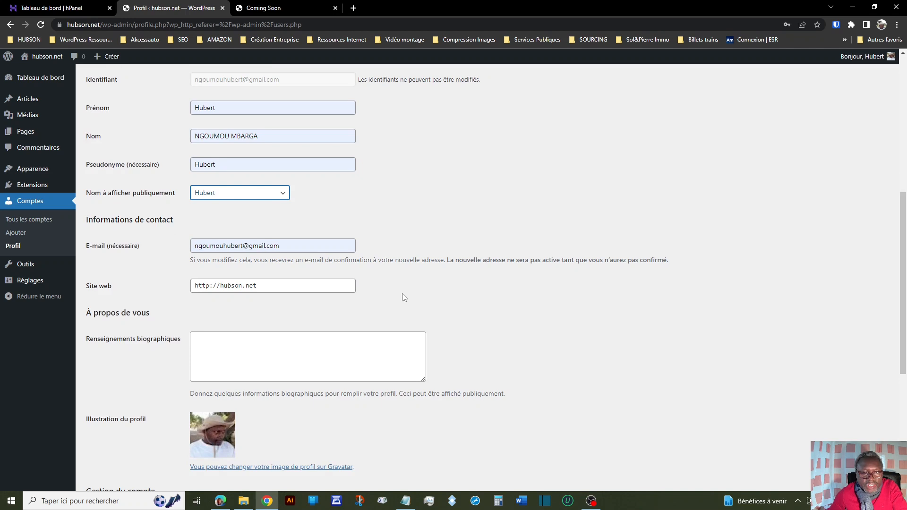
pyautogui.scroll(-5, 345, 319)
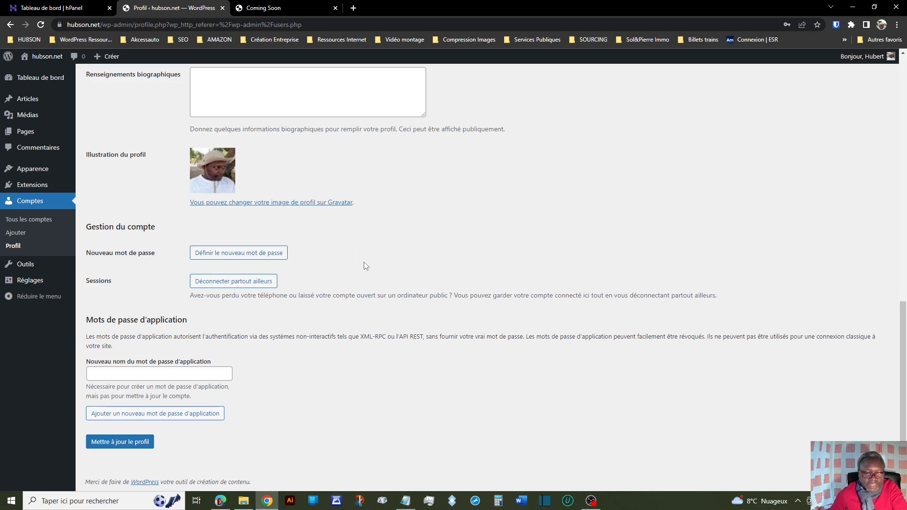
pyautogui.click(100, 445)
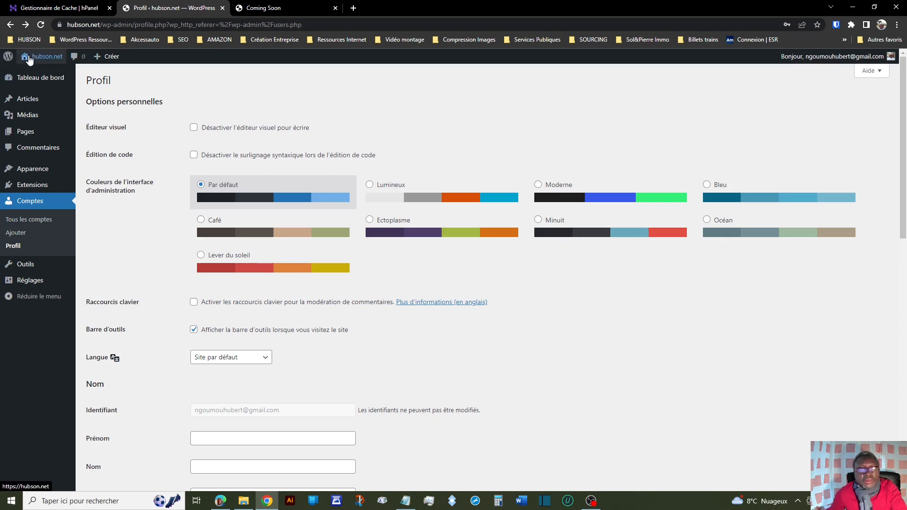
# Visit the public hubson.net site and look over its home page and the administration bar options.
pyautogui.moveTo(36, 61)
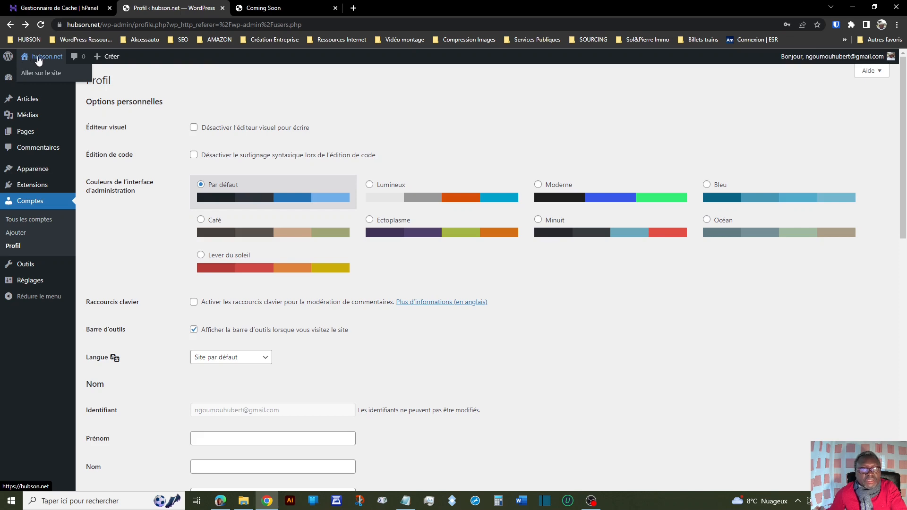
pyautogui.click(38, 61)
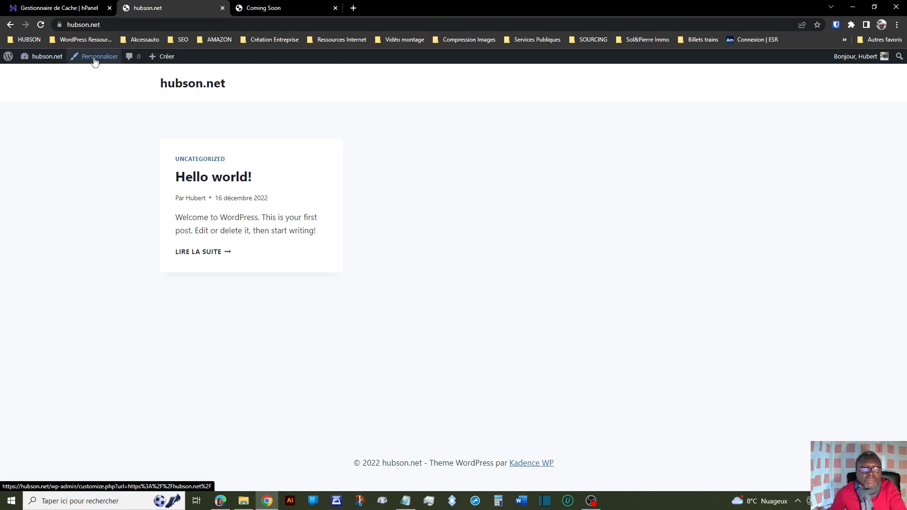
pyautogui.moveTo(8, 58)
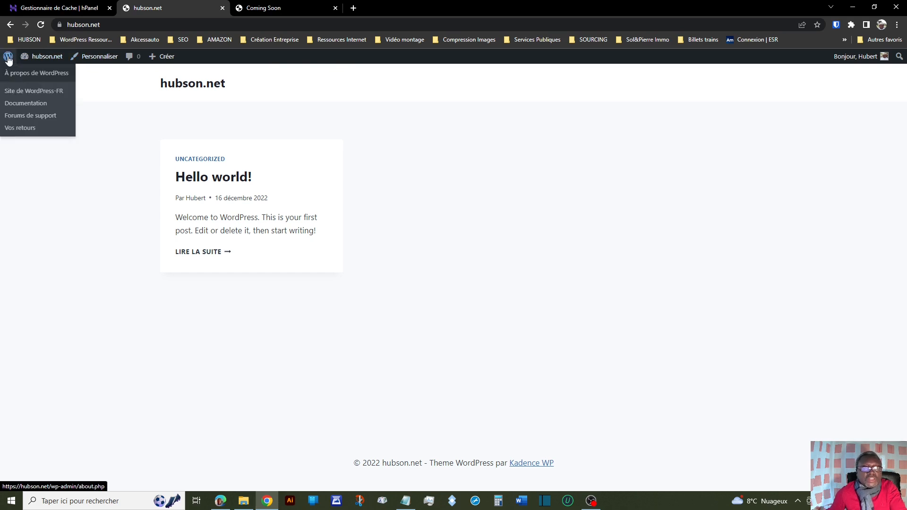
pyautogui.moveTo(169, 63)
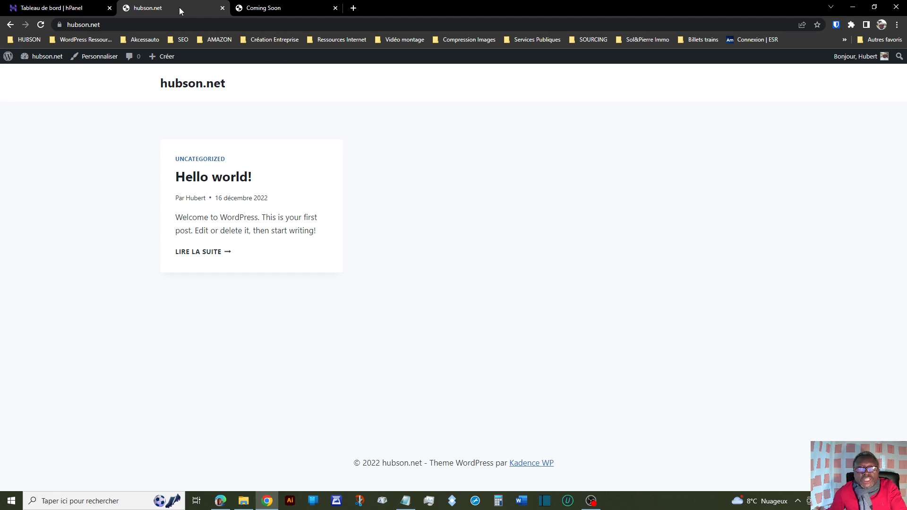
# Switch to the Hostinger hPanel and open the advanced cache manager (Gestionnaire de Cache) for hubson.net.
pyautogui.click(55, 9)
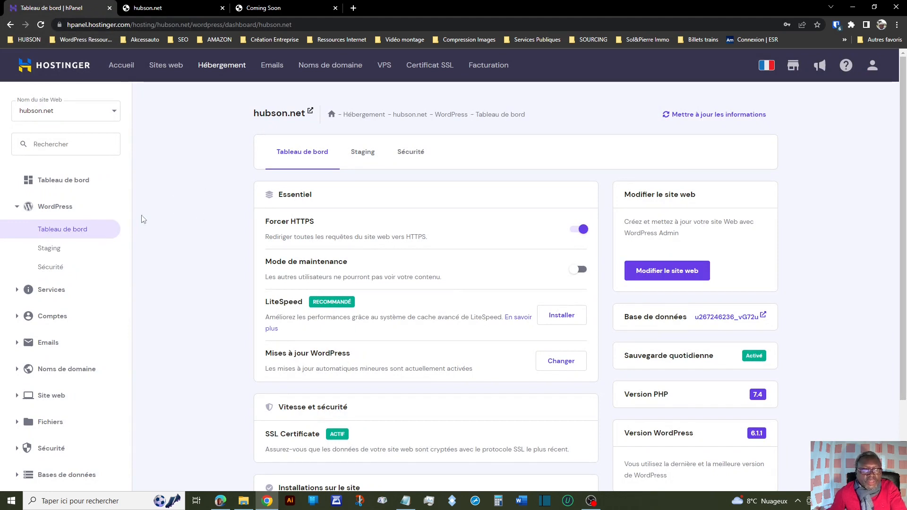
pyautogui.scroll(-2, 140, 219)
pyautogui.scroll(-1, 106, 189)
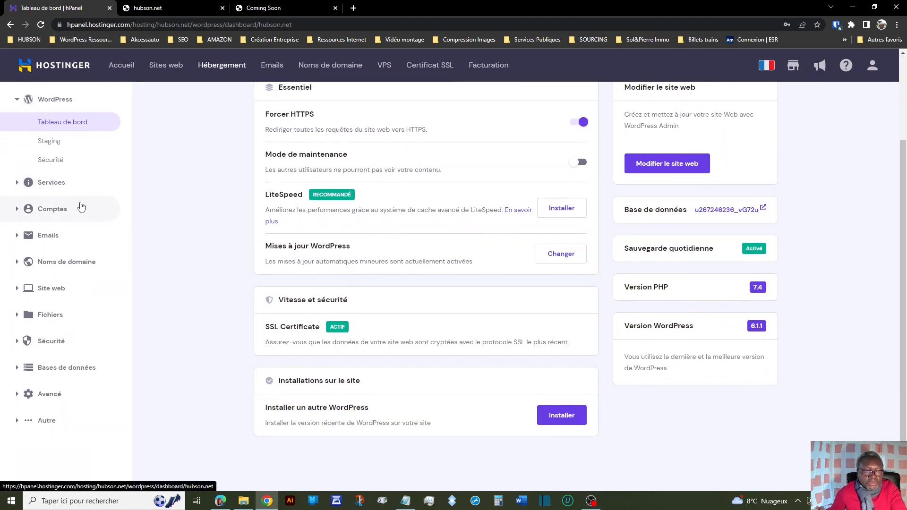
pyautogui.click(17, 394)
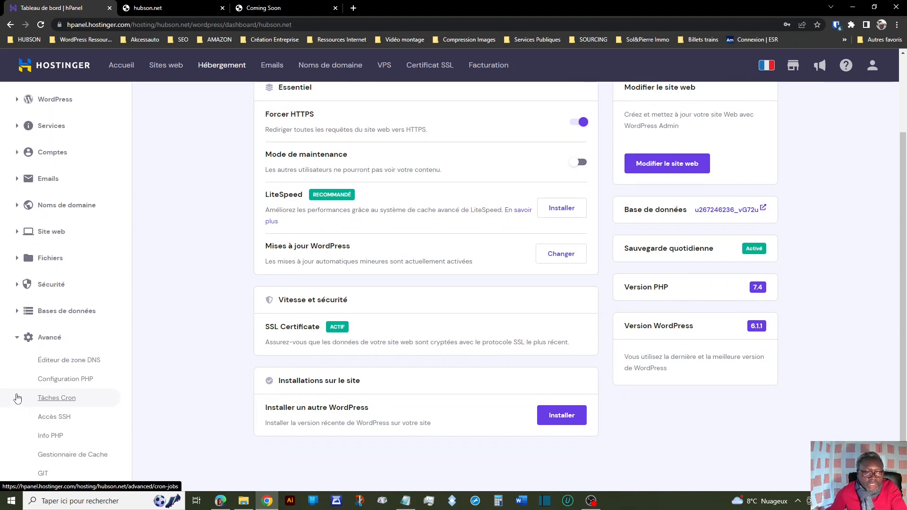
pyautogui.scroll(-1, 118, 401)
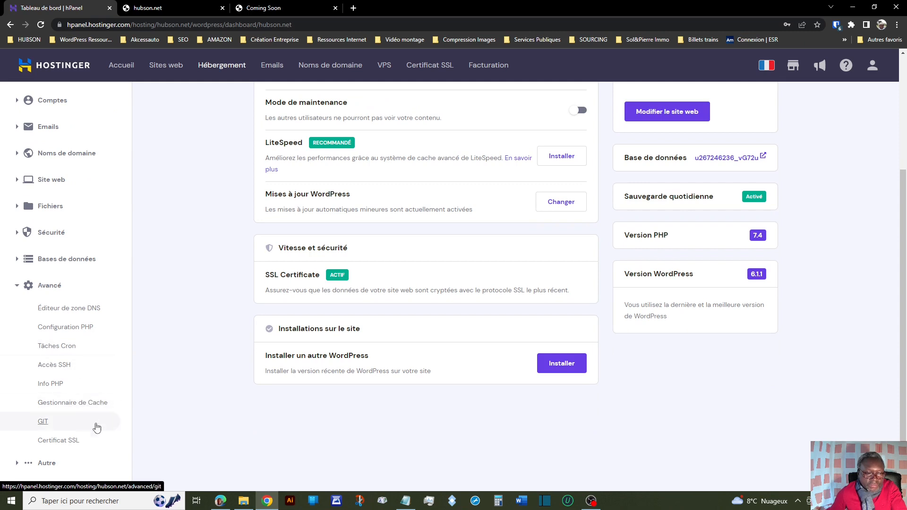
pyautogui.click(97, 409)
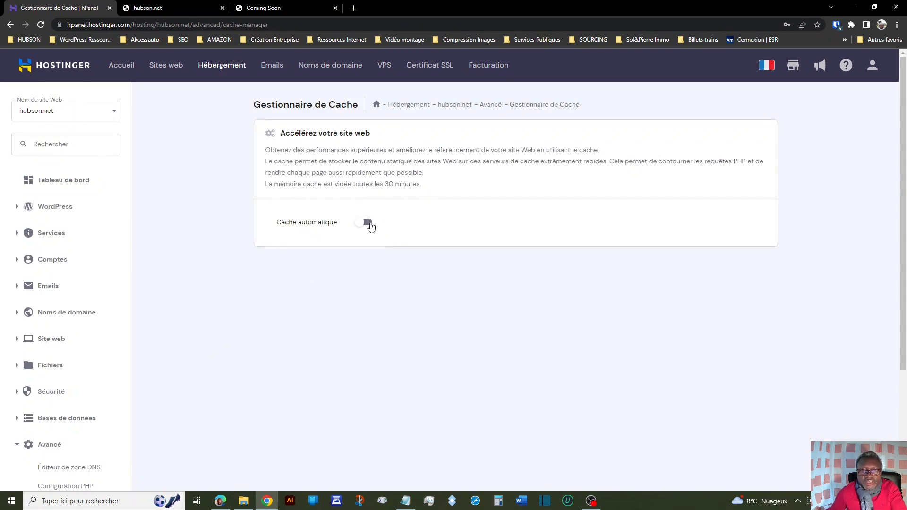
# Enable the automatic cache, purge the whole cache manually, and disable the automatic cache again.
pyautogui.click(368, 223)
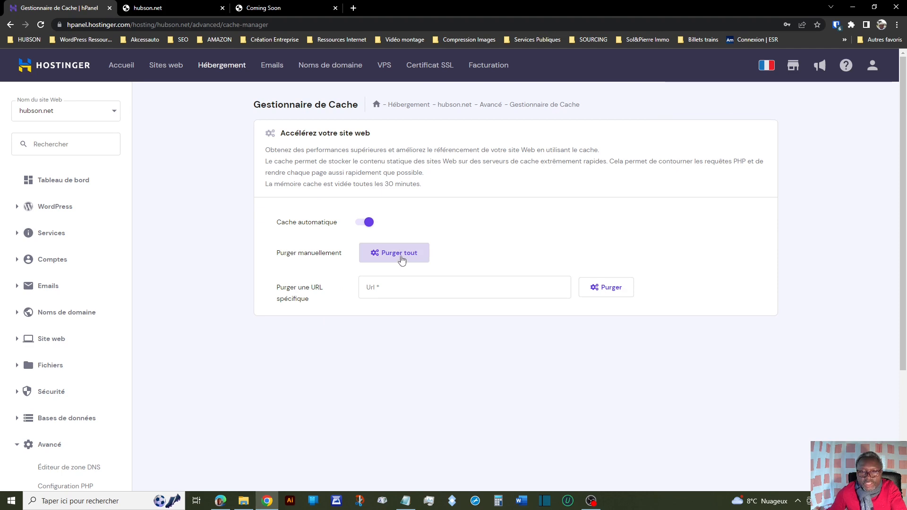
pyautogui.click(402, 260)
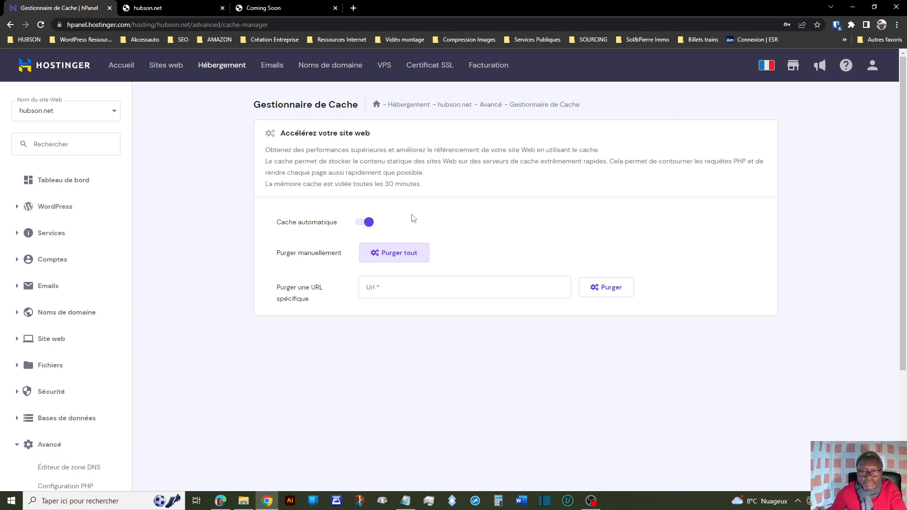
pyautogui.click(359, 226)
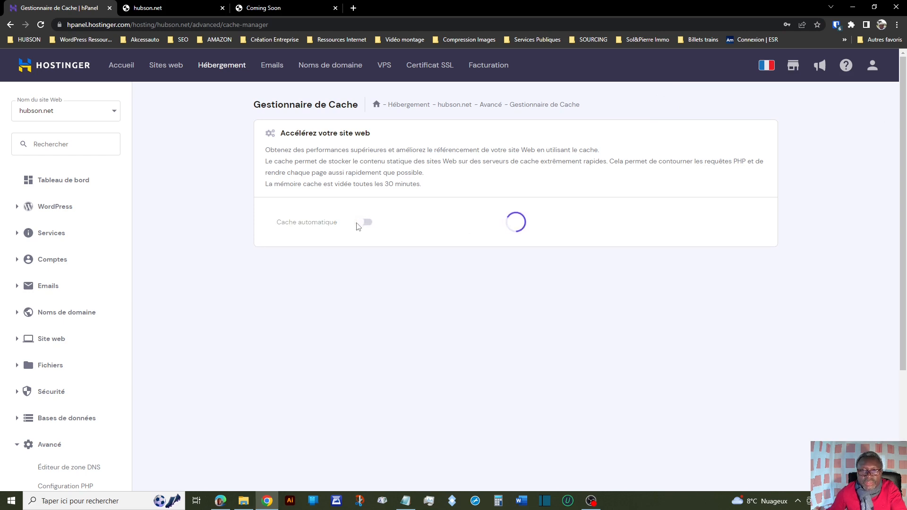
# Return to the WordPress administrator profile page, reload it, and visit the public hubson.net site again.
pyautogui.click(172, 6)
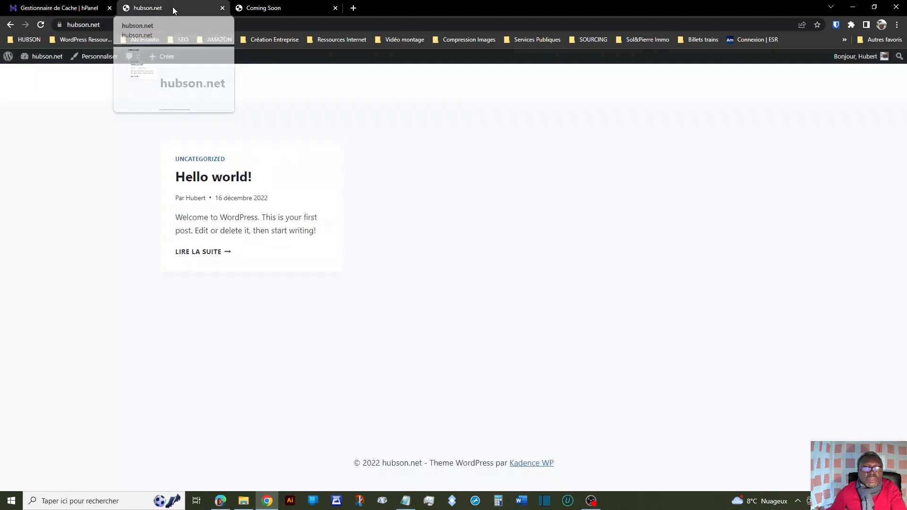
pyautogui.click(10, 25)
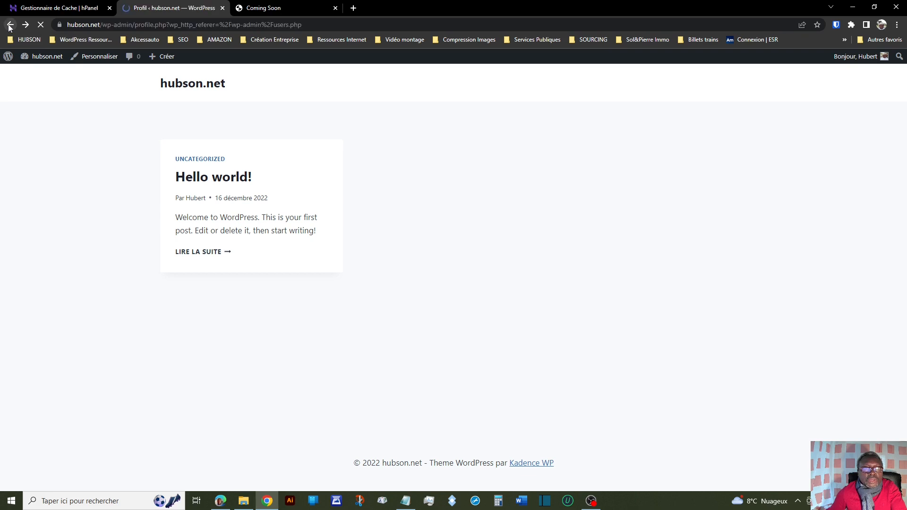
pyautogui.moveTo(42, 59)
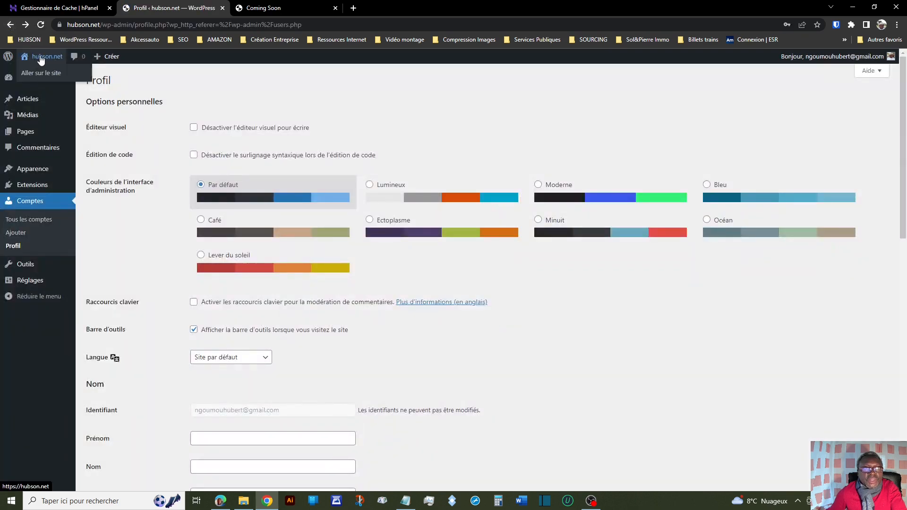
pyautogui.click(41, 25)
pyautogui.moveTo(45, 58)
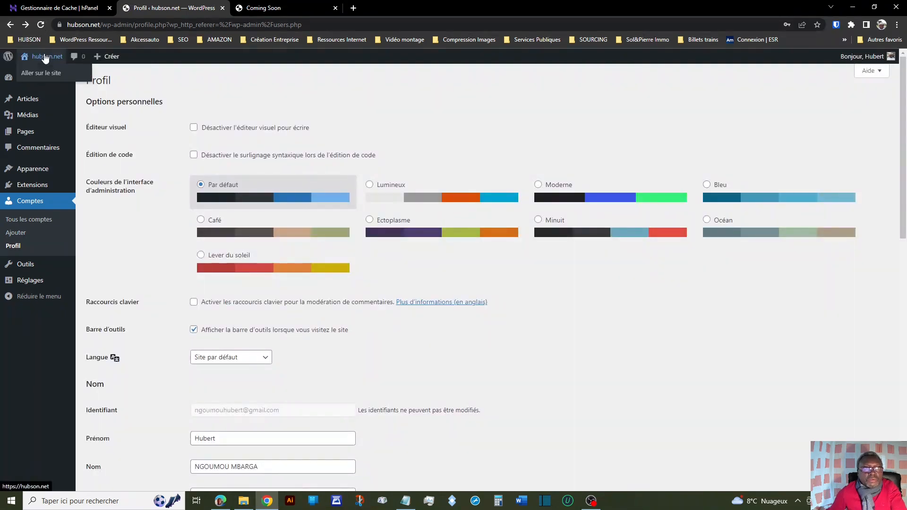
pyautogui.click(42, 58)
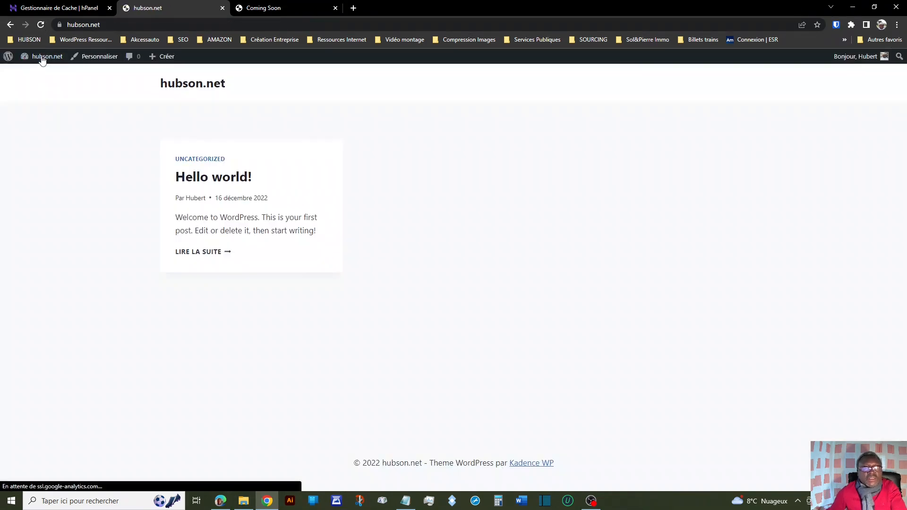